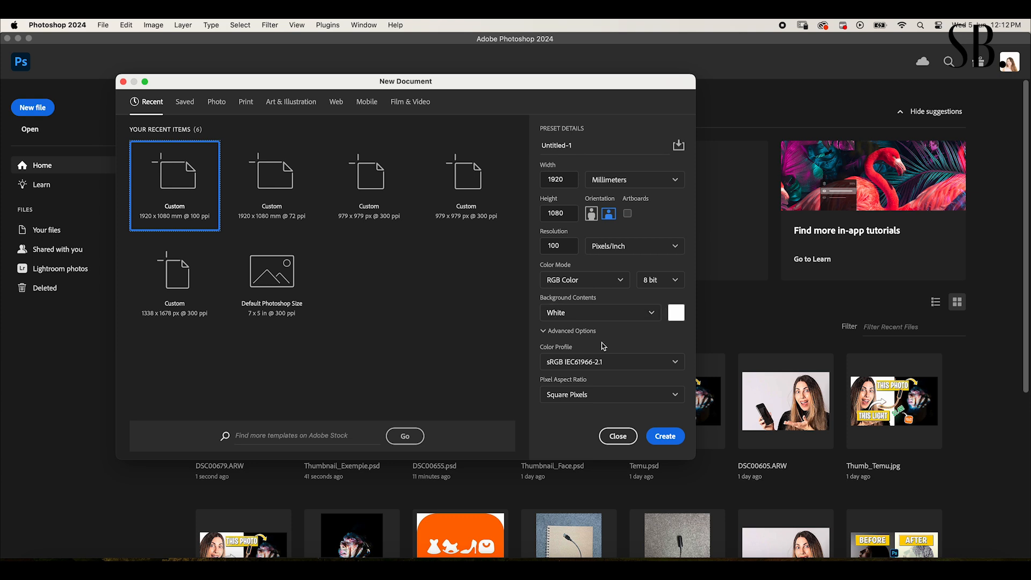
# - Create a 1920 × 1080 mm document at 100 ppi and open Thumbnail_Exemple.psd from the Desktop
pyautogui.click(671, 441)
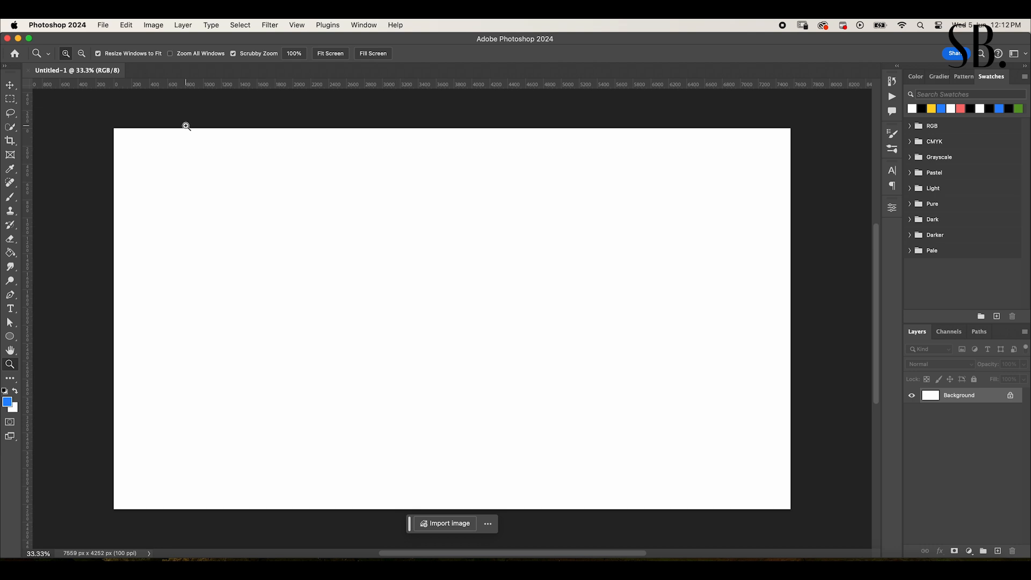
pyautogui.click(103, 25)
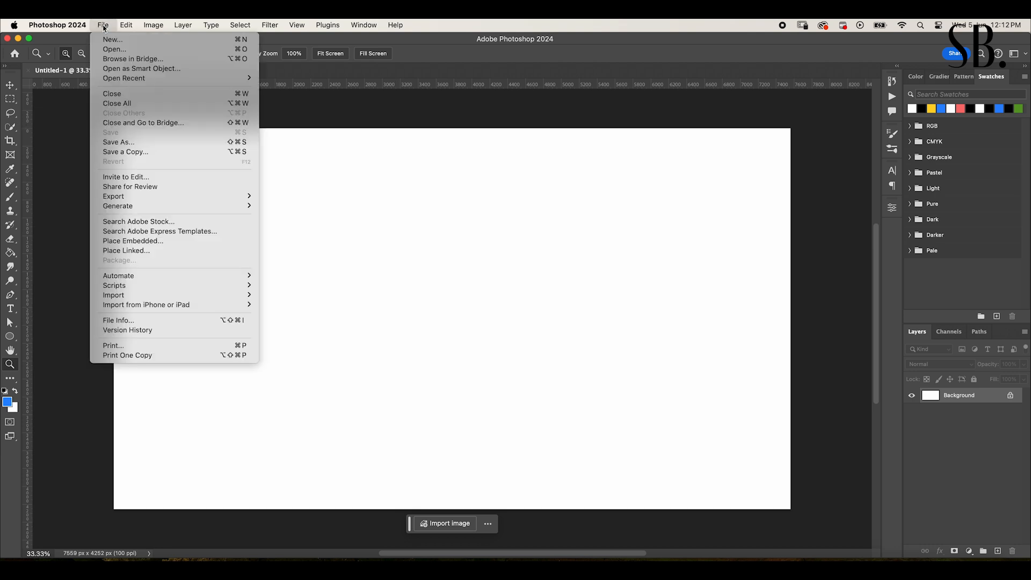
pyautogui.click(111, 51)
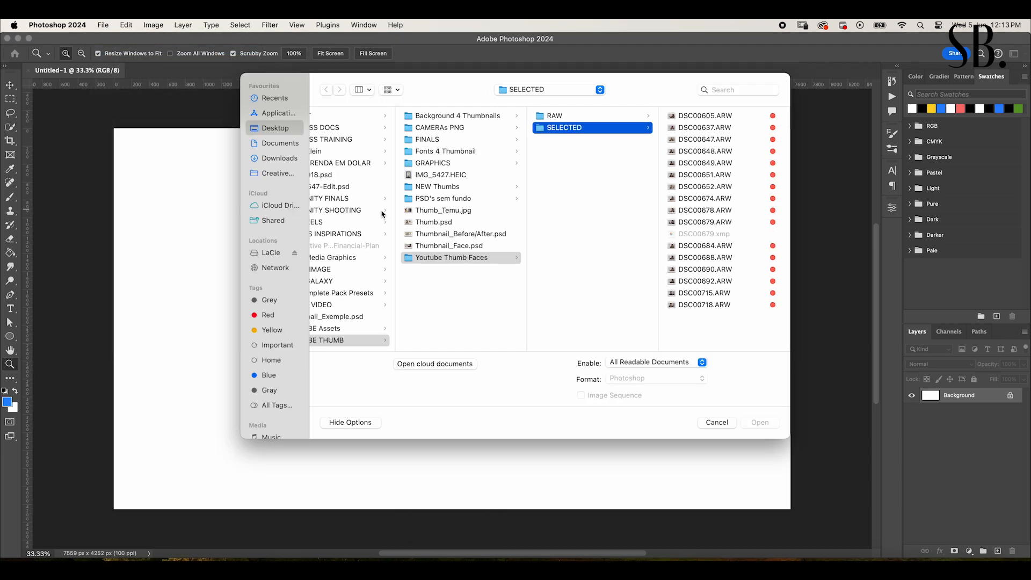
pyautogui.hscroll(-2, 499, 245)
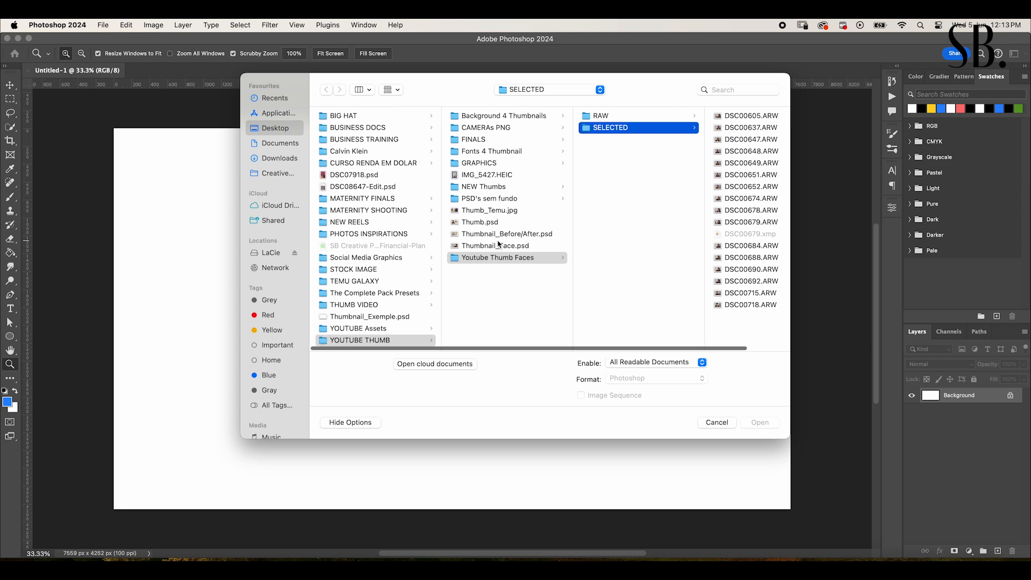
pyautogui.click(400, 316)
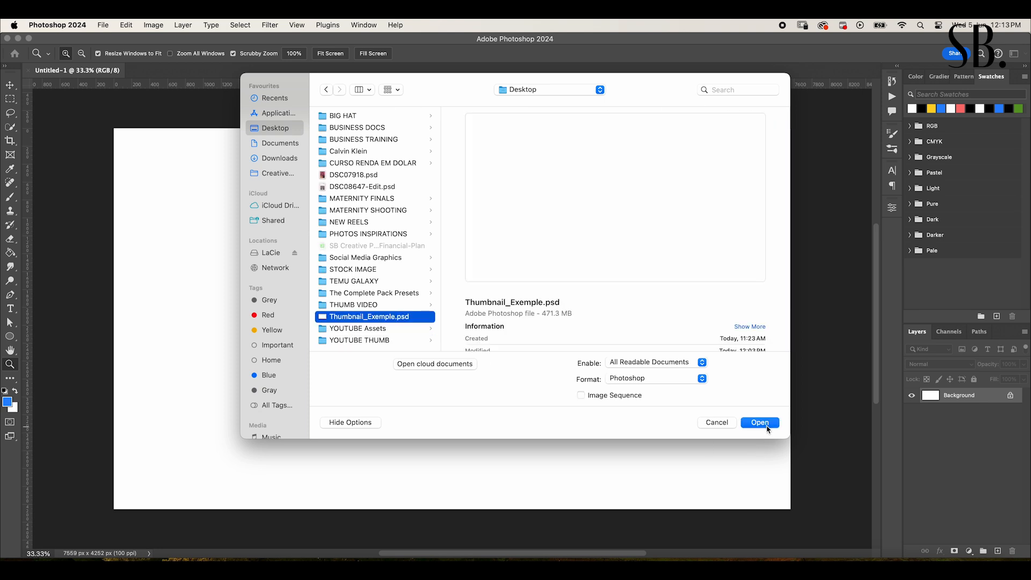
pyautogui.click(759, 422)
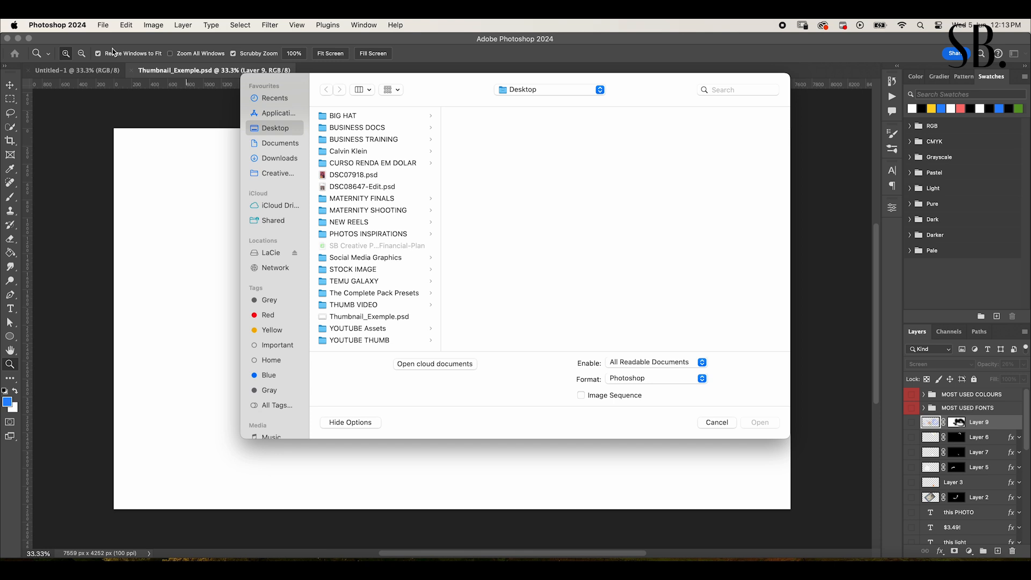
# - Browse to the SELECTED folder inside YOUTUBE THUMB > Youtube Thumb Faces and select DSC00605.ARW
pyautogui.click(379, 341)
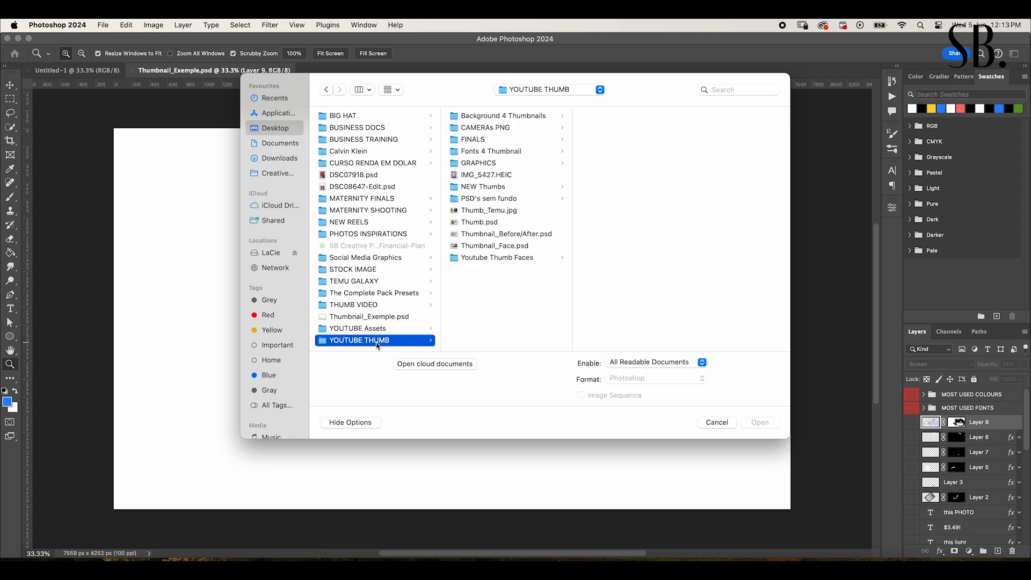
pyautogui.click(515, 259)
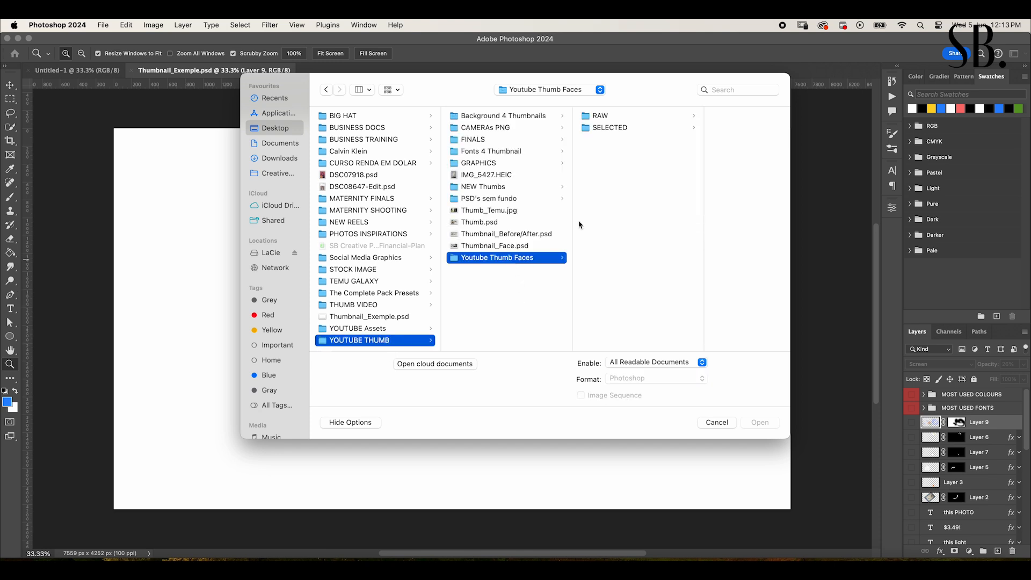
pyautogui.click(611, 128)
pyautogui.click(700, 116)
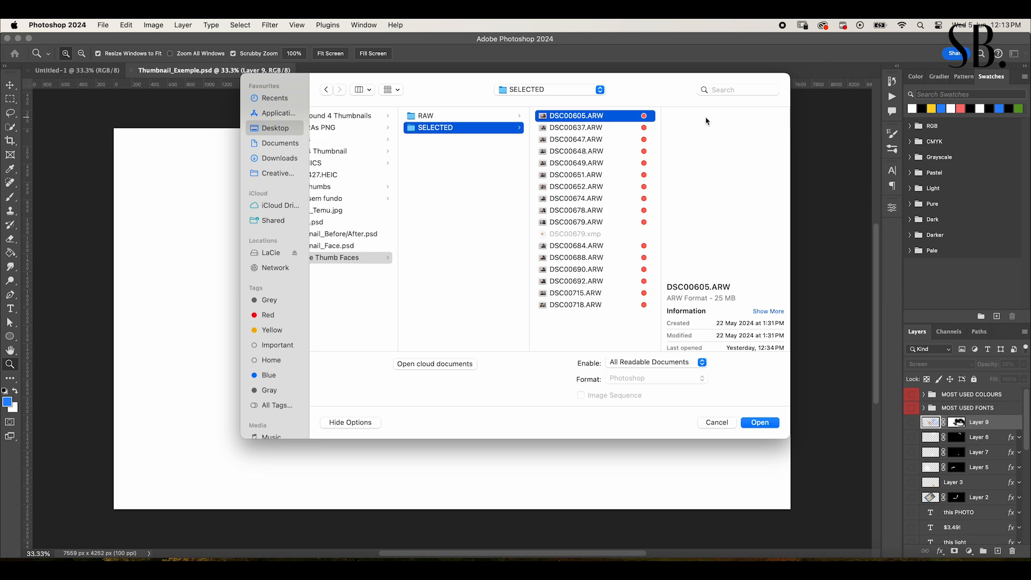
# - Preview the portrait photos in the SELECTED folder one by one, down to DSC00715.ARW
pyautogui.press('Down')
pyautogui.press('Down')
pyautogui.press('Down')
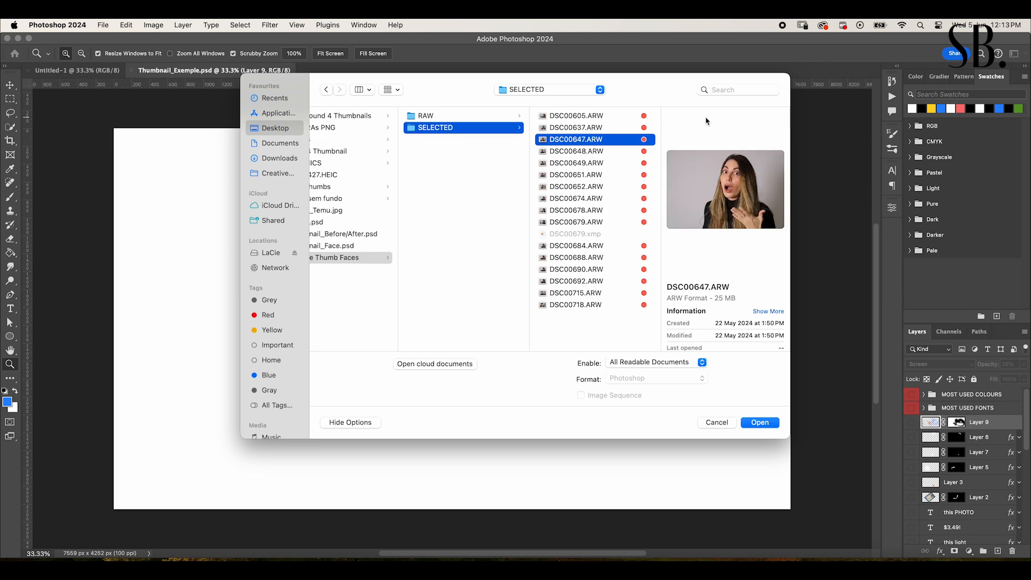
pyautogui.press('Down')
pyautogui.press('Down')
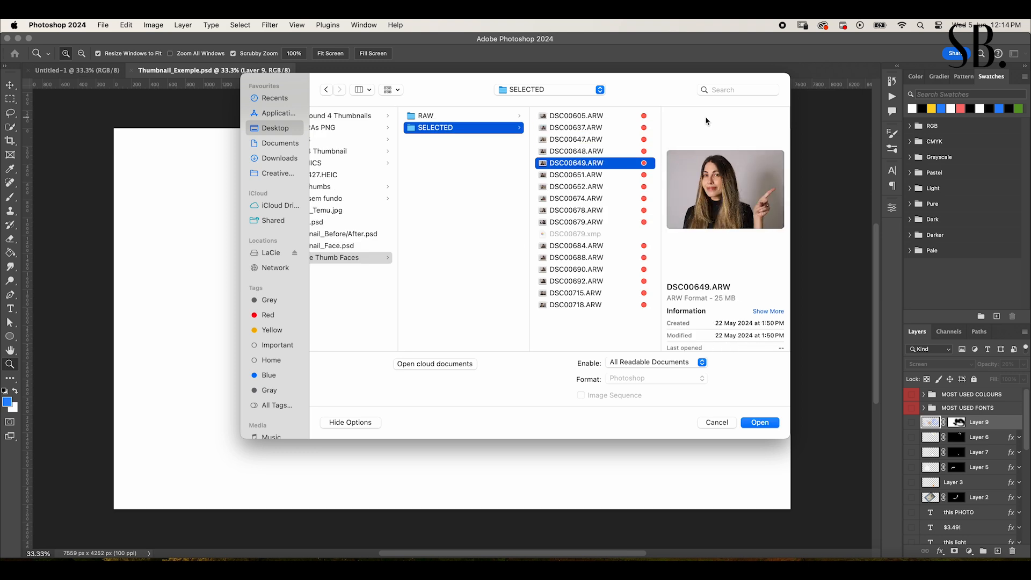
pyautogui.press('Down')
pyautogui.press('Down')
pyautogui.press('Down')
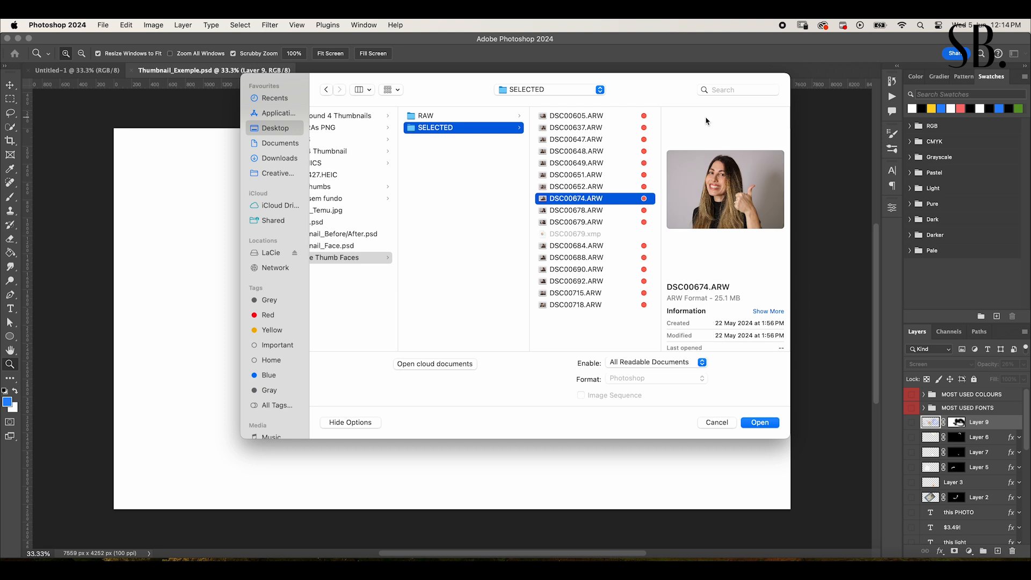
pyautogui.press('Down')
pyautogui.press('Down')
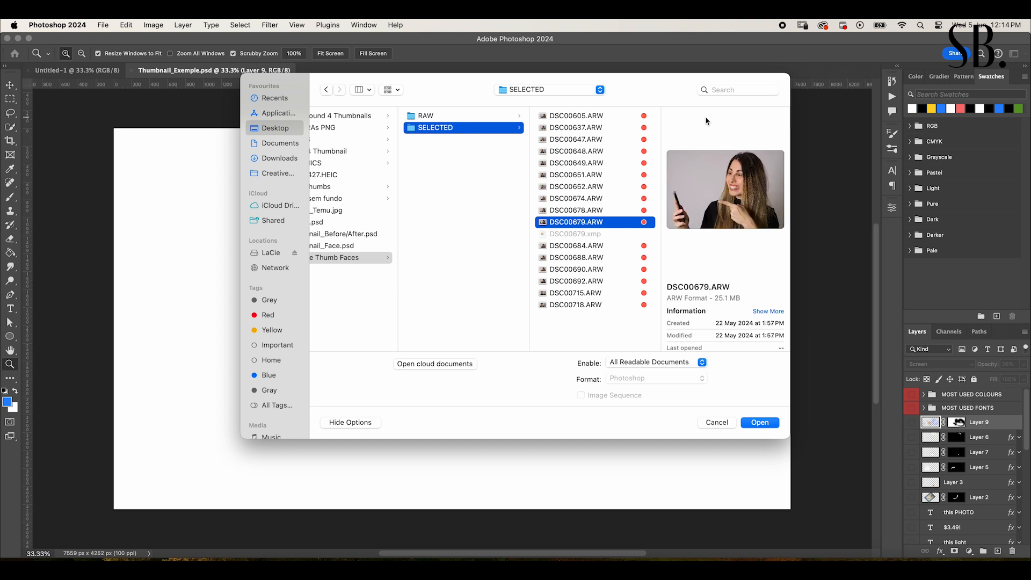
pyautogui.press('Down')
pyautogui.press('Down')
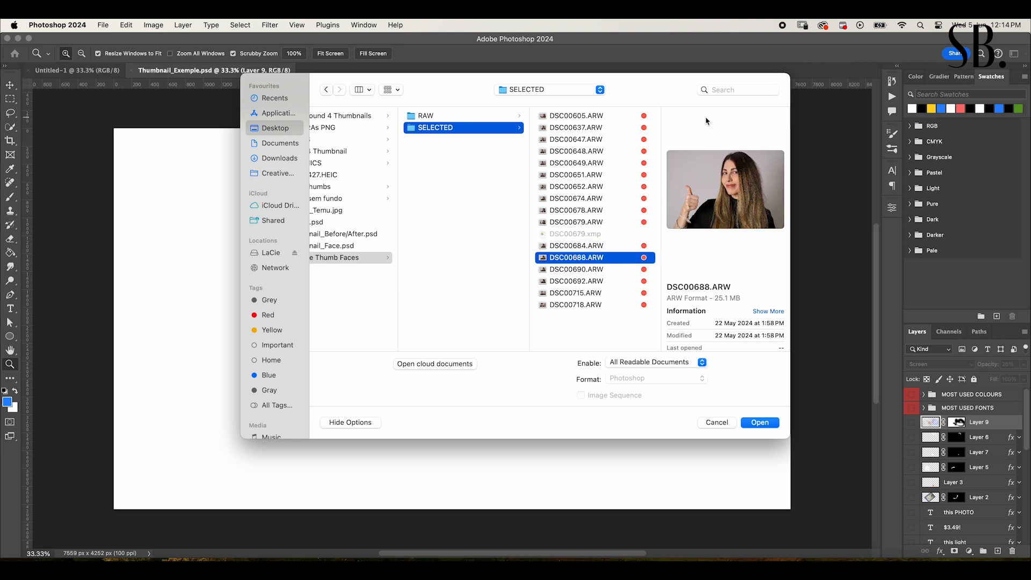
pyautogui.press('Down')
pyautogui.press('Down')
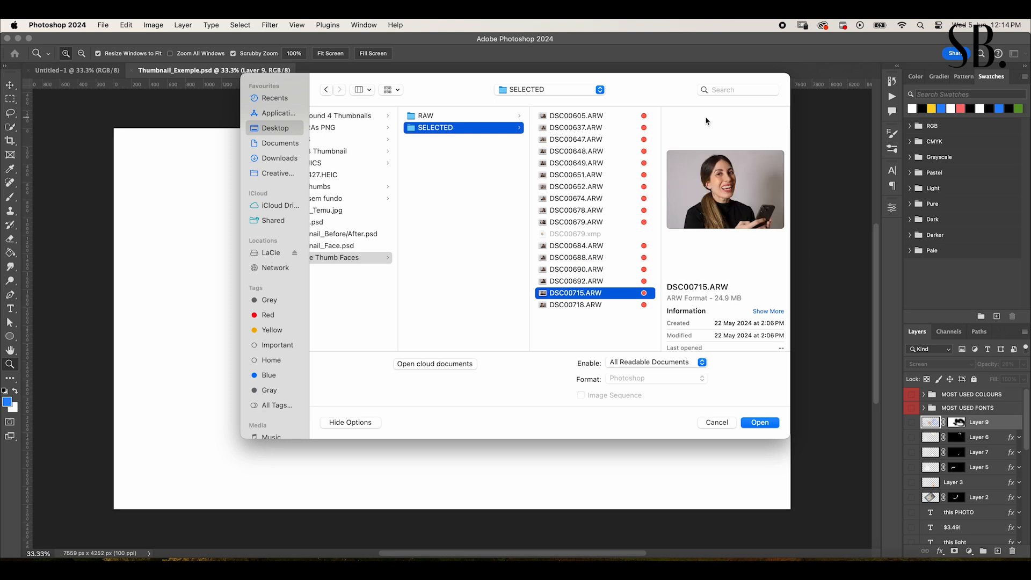
# - Return to DSC00605.ARW at the start of the SELECTED folder and open it
pyautogui.press('Up')
pyautogui.press('Up')
pyautogui.press('Up')
pyautogui.press('Up')
pyautogui.press('Up')
pyautogui.press('Up')
pyautogui.press('Up')
pyautogui.press('Up')
pyautogui.press('Up')
pyautogui.press('Up')
pyautogui.press('Up')
pyautogui.press('Up')
pyautogui.press('Up')
pyautogui.press('Up')
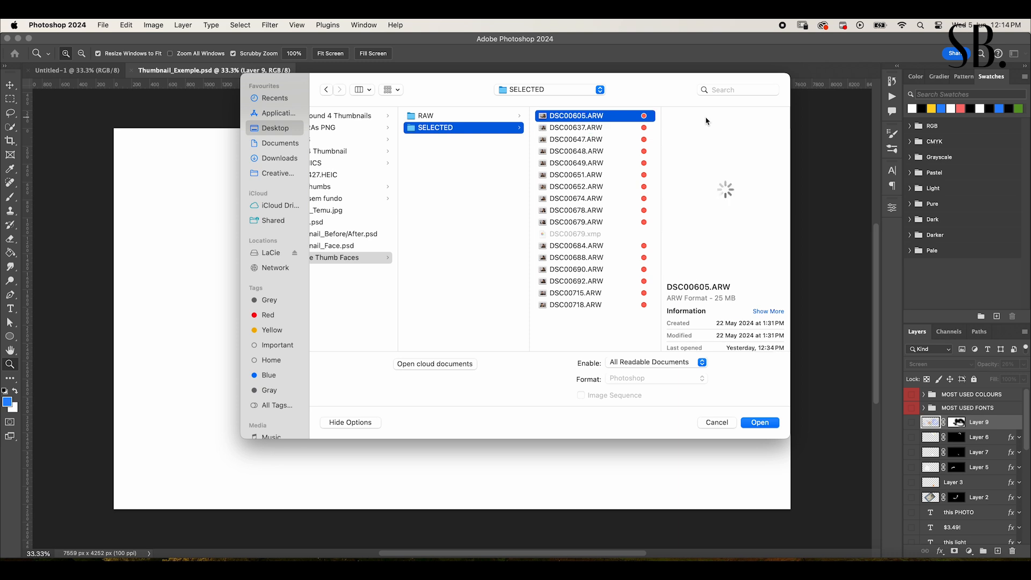
pyautogui.click(762, 425)
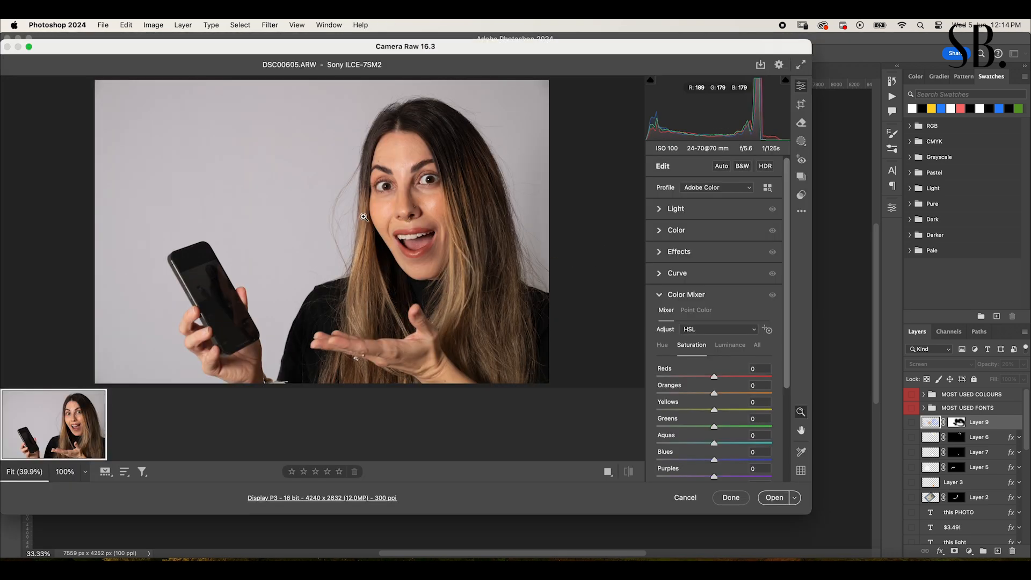
# - Set the photo's Exposure to +0.60 and Contrast to +29, adjust its vibrance and saturation, and open it as a document
pyautogui.click(659, 210)
pyautogui.moveTo(716, 237); pyautogui.dragTo(733, 256)
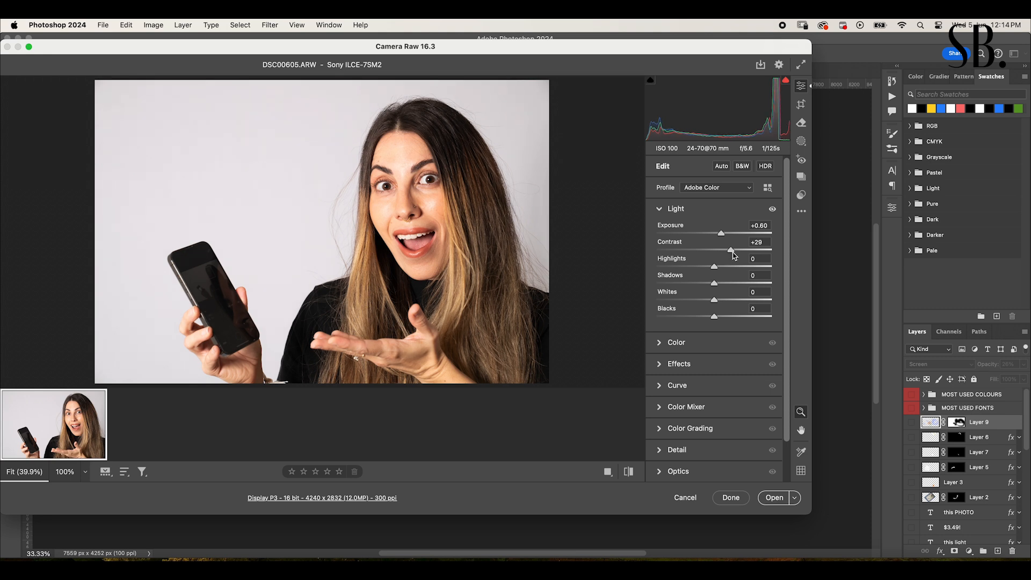
pyautogui.click(720, 342)
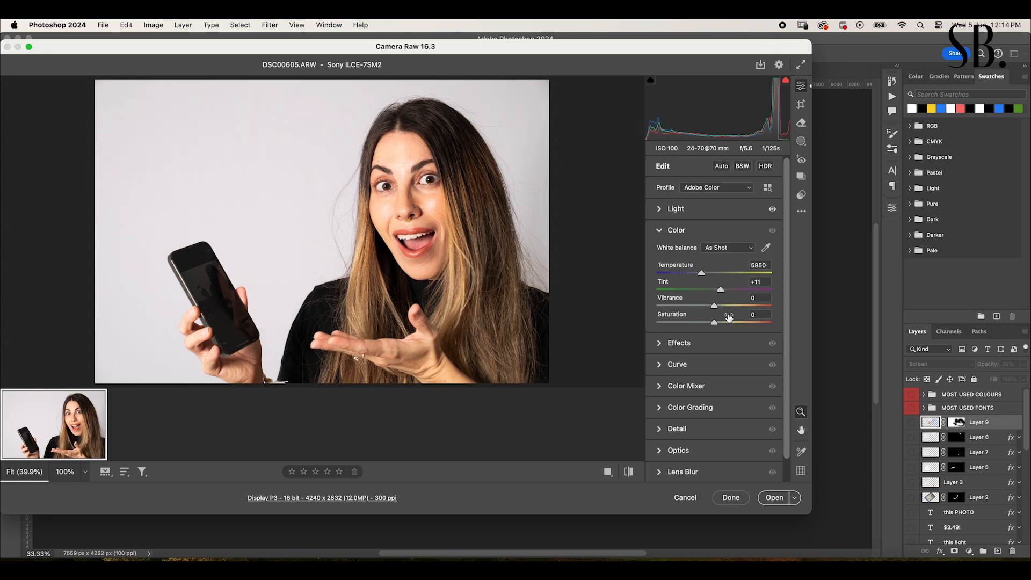
pyautogui.moveTo(716, 310)
pyautogui.mouseDown()
pyautogui.moveTo(729, 310)
pyautogui.moveTo(710, 321)
pyautogui.mouseUp()
pyautogui.click(774, 498)
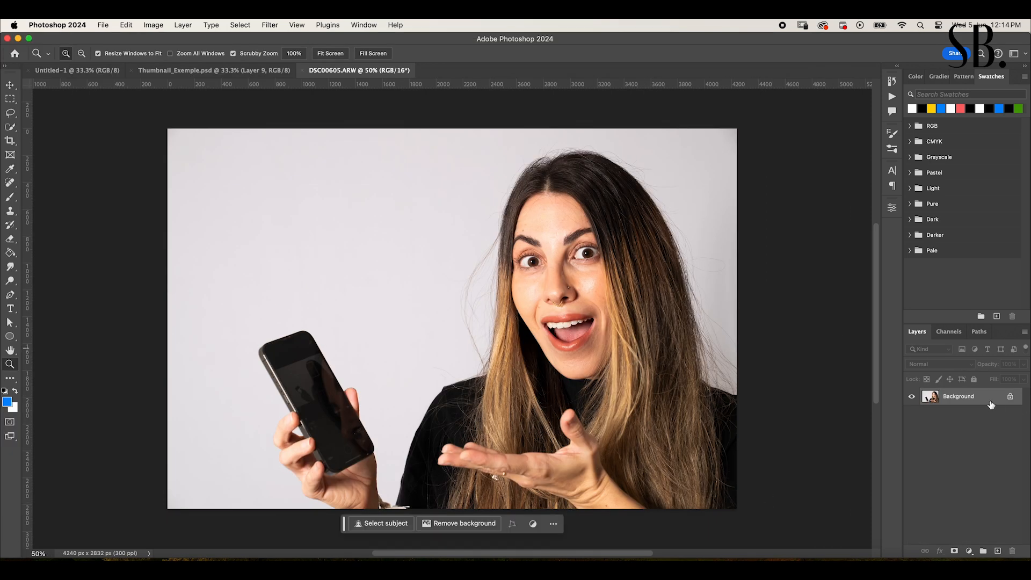
# - Unlock the photo layer and remove its background, with the Brush set to black for masking
pyautogui.click(1011, 398)
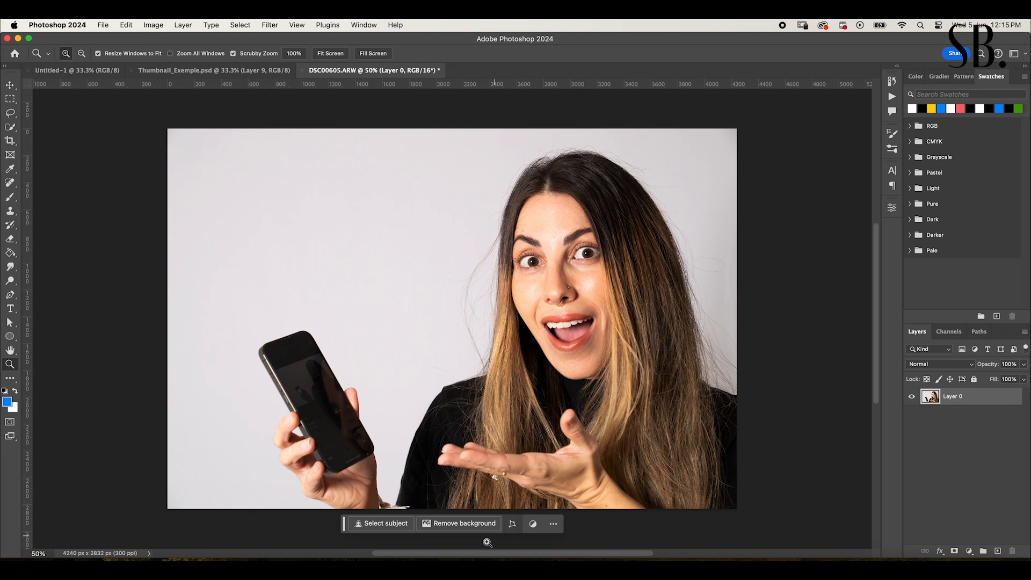
pyautogui.click(461, 524)
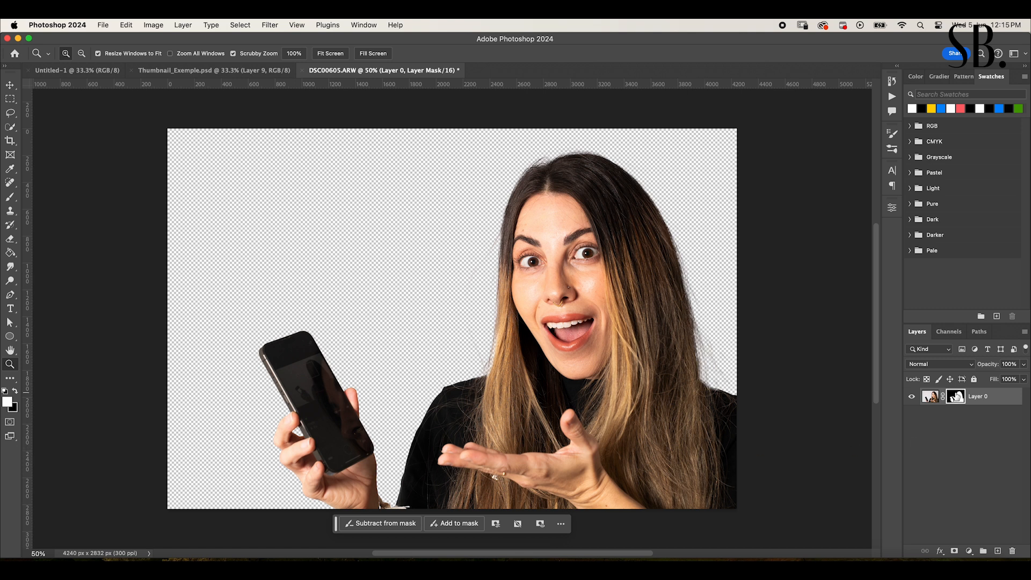
pyautogui.press('b')
pyautogui.press('x')
pyautogui.click(297, 326)
pyautogui.moveTo(297, 326)
pyautogui.mouseDown()
pyautogui.moveTo(297, 412)
pyautogui.moveTo(304, 391)
pyautogui.moveTo(298, 444)
pyautogui.moveTo(295, 396)
pyautogui.moveTo(292, 472)
pyautogui.moveTo(297, 415)
pyautogui.mouseUp()
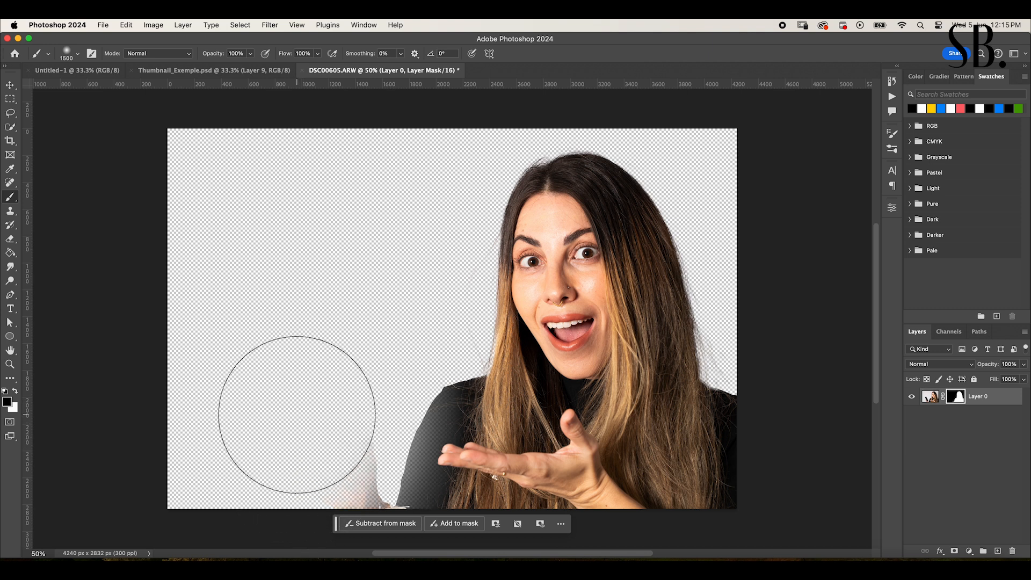
pyautogui.press('super+z')
pyautogui.press('super+z')
pyautogui.press('super+z')
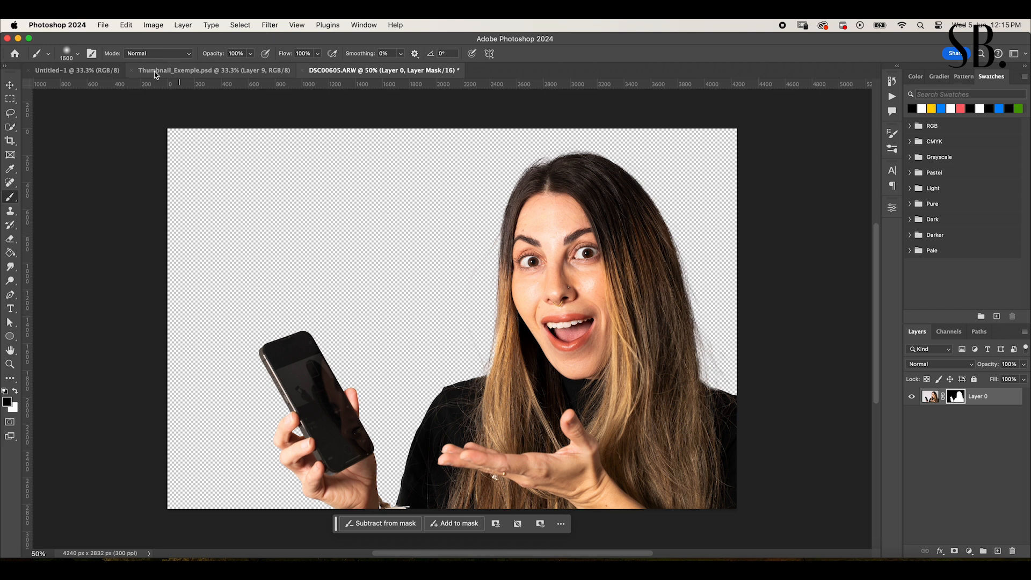
# - Choose the Hard Round brush and mask out the hand holding the phone with black
pyautogui.click(72, 56)
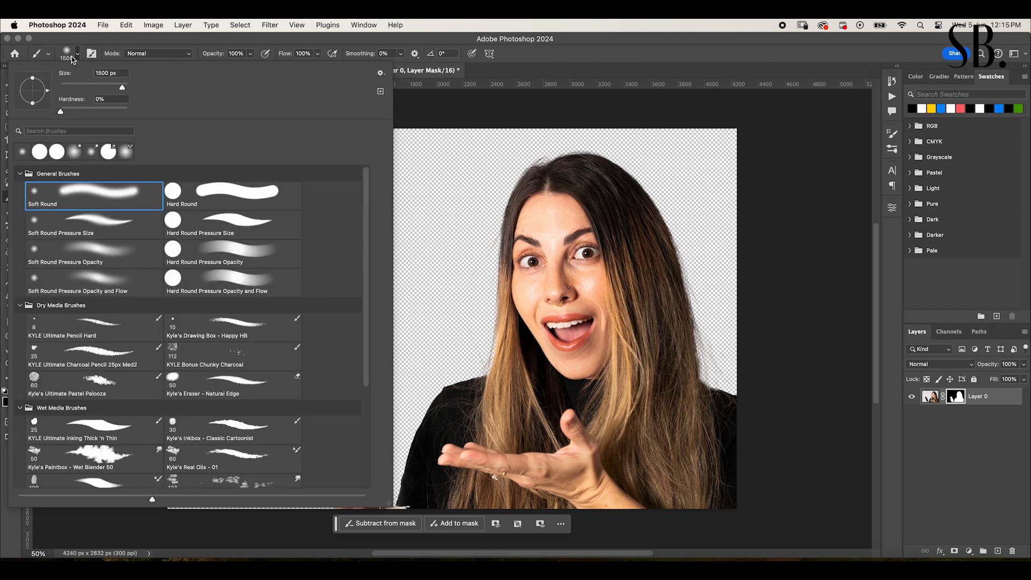
pyautogui.doubleClick(212, 192)
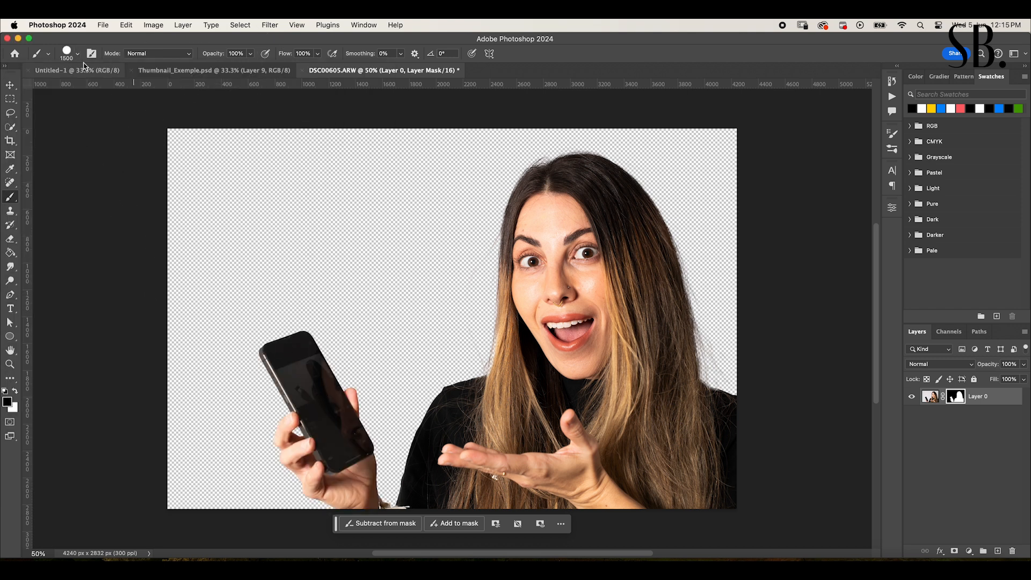
pyautogui.click(67, 53)
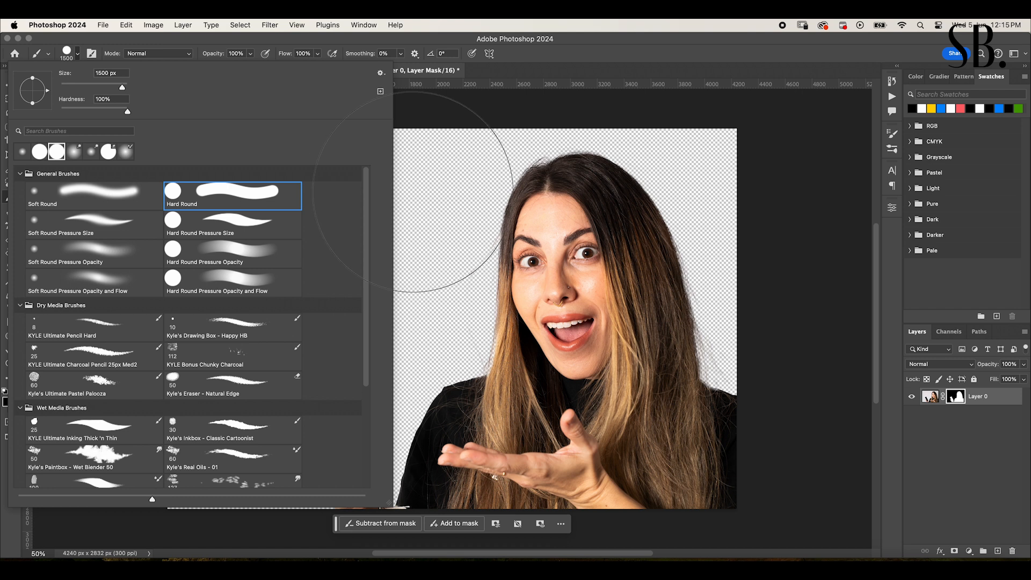
pyautogui.click(421, 111)
pyautogui.moveTo(291, 285)
pyautogui.mouseDown()
pyautogui.moveTo(270, 322)
pyautogui.moveTo(273, 433)
pyautogui.moveTo(287, 463)
pyautogui.mouseUp()
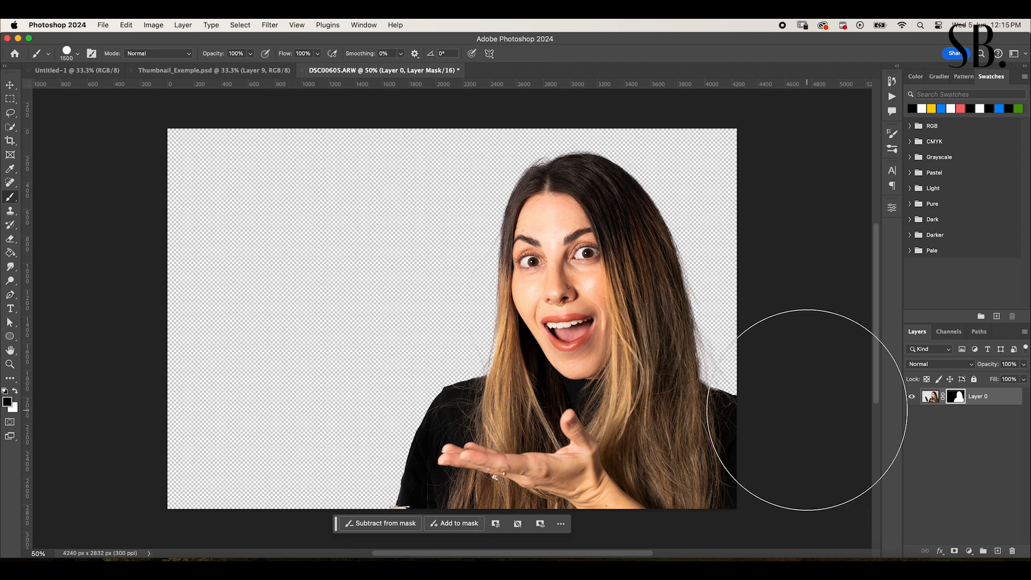
# - Retouch the blemishes on the woman's forehead with the Spot Healing Brush, working on the layer's image instead of its mask
pyautogui.click(10, 363)
pyautogui.moveTo(564, 271); pyautogui.dragTo(611, 267)
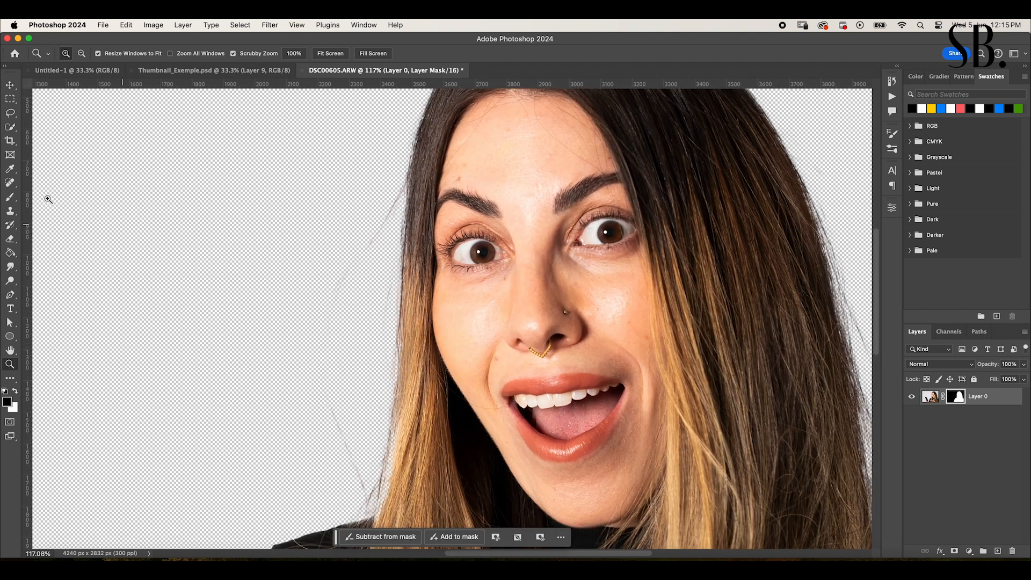
pyautogui.click(9, 183)
pyautogui.click(53, 187)
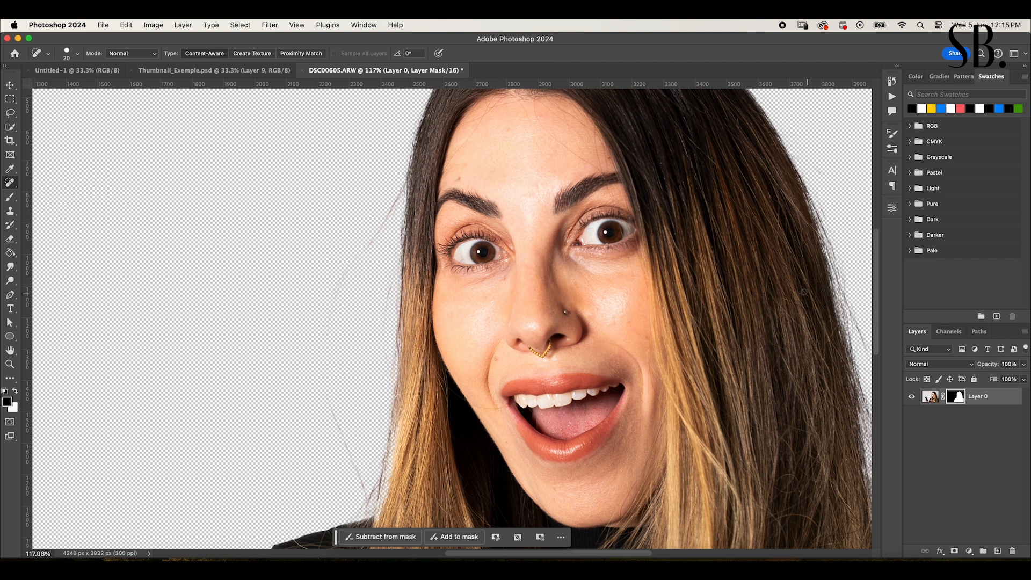
pyautogui.click(929, 397)
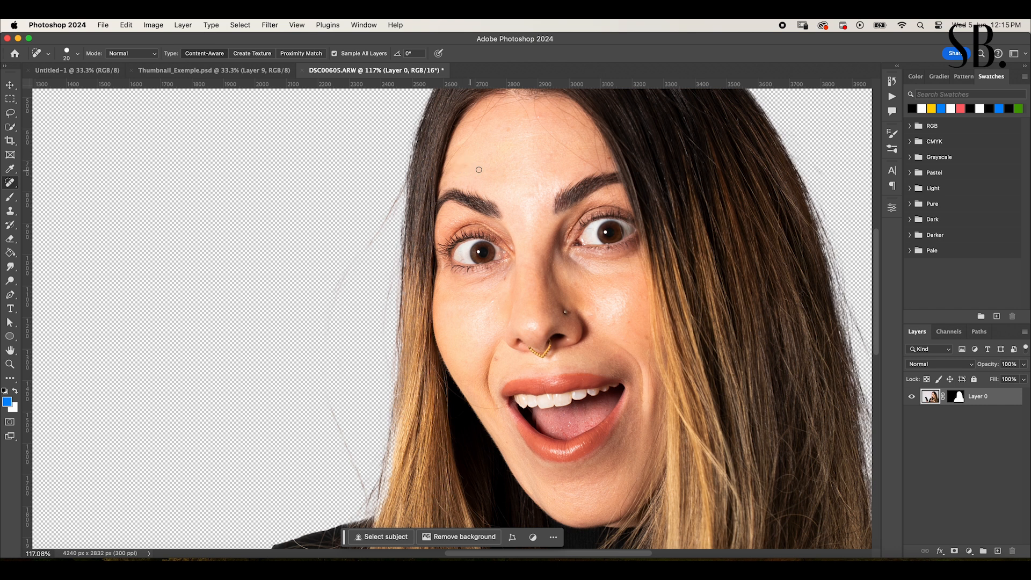
pyautogui.moveTo(532, 106); pyautogui.dragTo(599, 172)
pyautogui.click(10, 364)
pyautogui.moveTo(383, 316); pyautogui.dragTo(345, 311)
pyautogui.hscroll(-3, 383, 297)
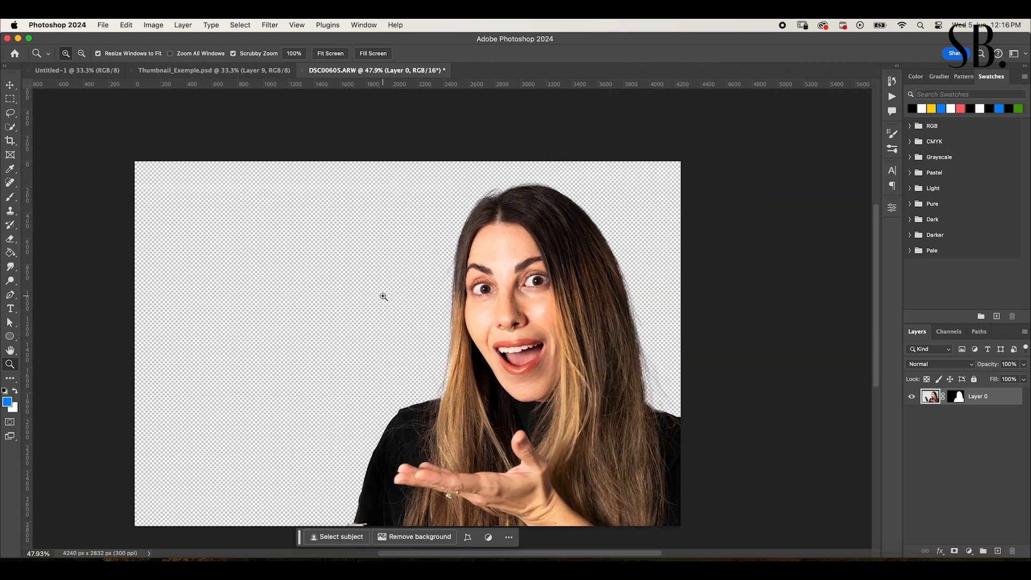
# - Show Layer 1 with the woman's cutout in Thumbnail_Exemple.psd, and return to the DSC00605.ARW document
pyautogui.click(230, 73)
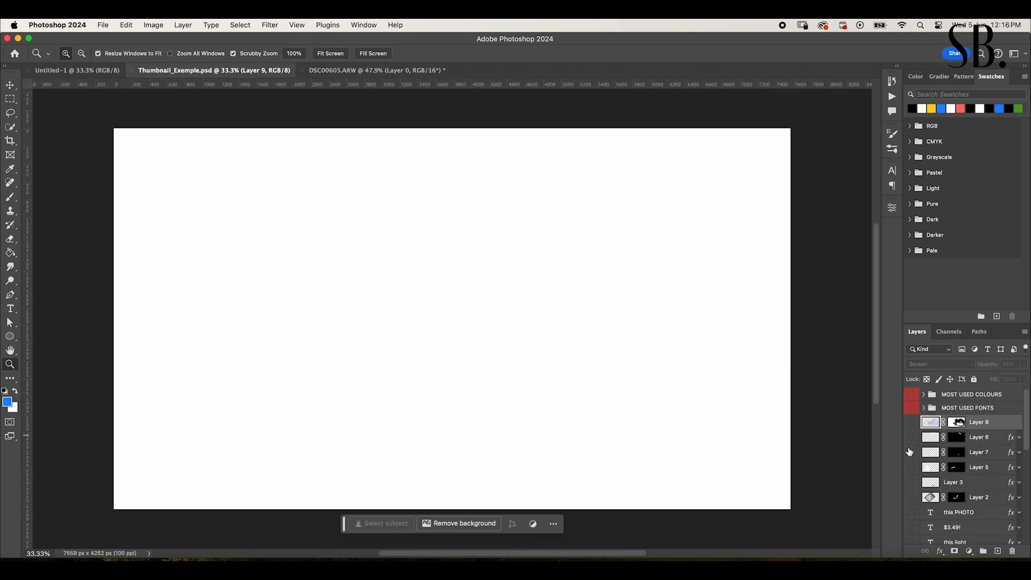
pyautogui.scroll(-2, 909, 450)
pyautogui.click(911, 481)
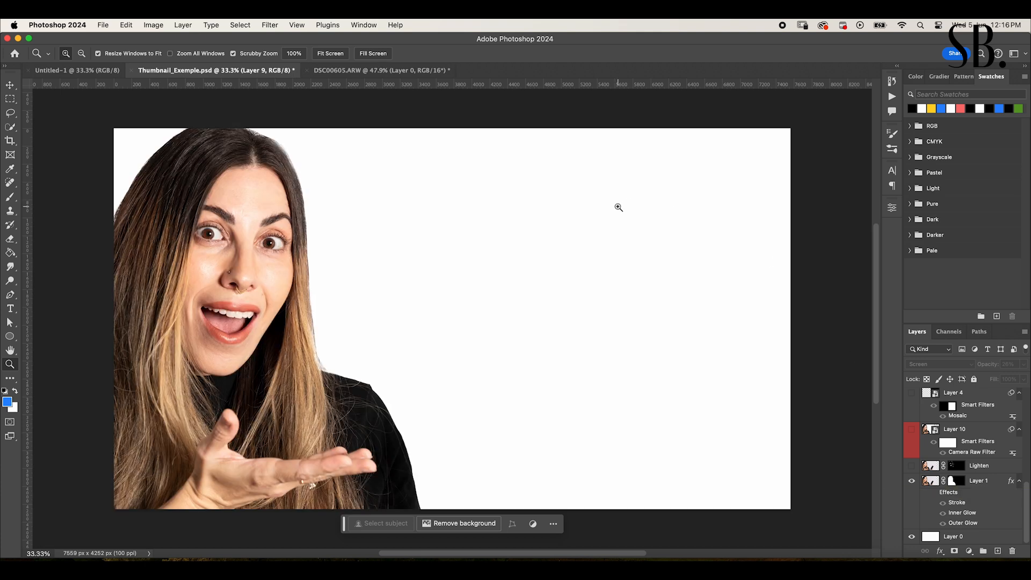
pyautogui.click(389, 73)
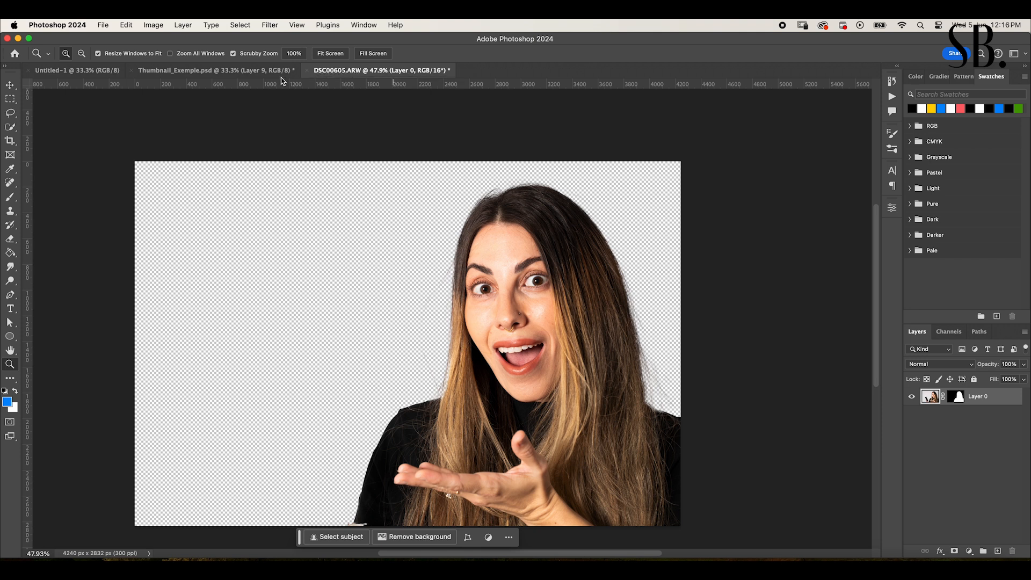
# - Flip the canvas of the DSC00605.ARW cutout horizontally
pyautogui.click(147, 26)
pyautogui.moveTo(184, 129)
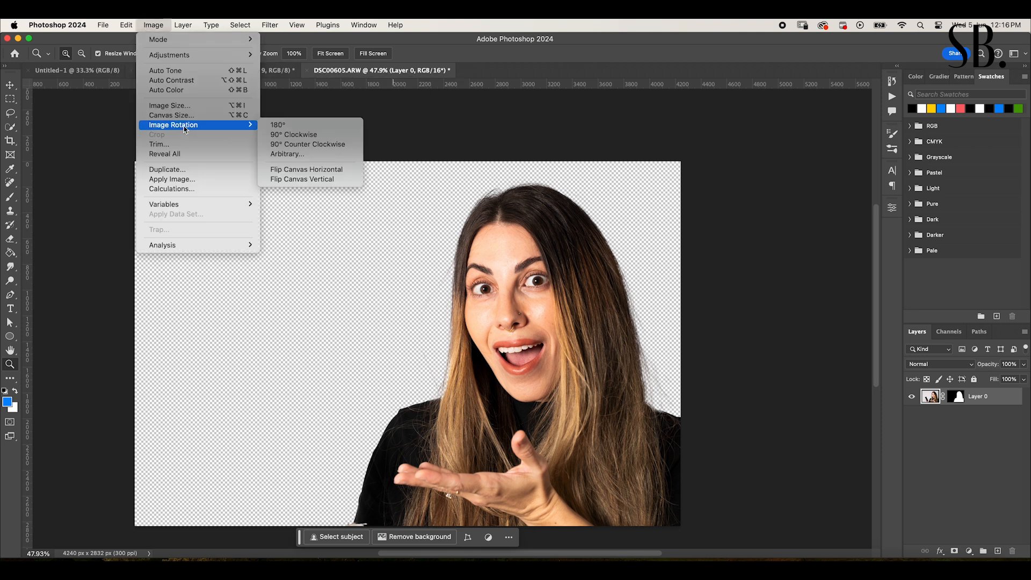
pyautogui.click(334, 170)
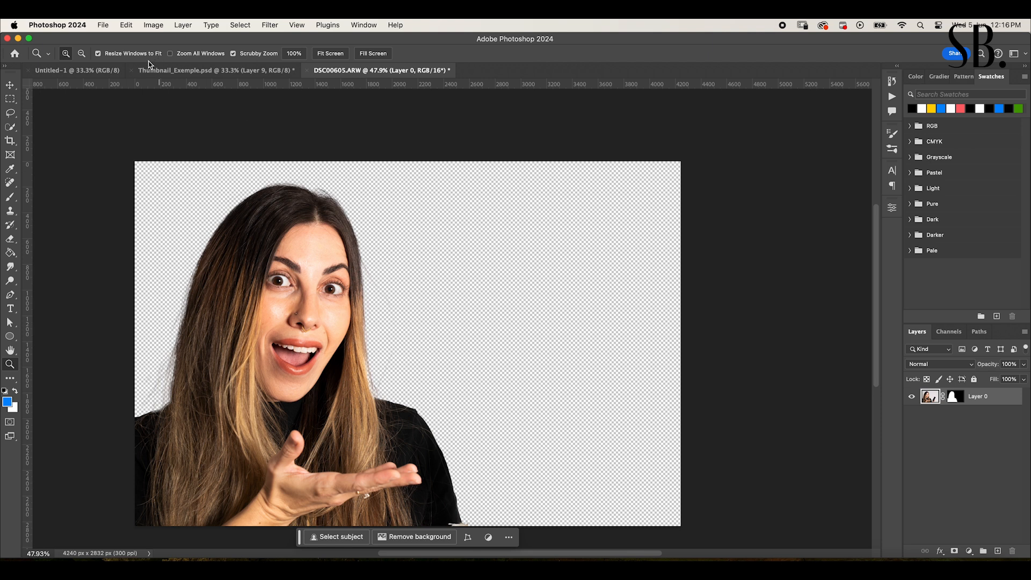
# - Switch to Thumbnail_Exemple.psd and show the Lighten layer above the woman's cutout
pyautogui.click(175, 73)
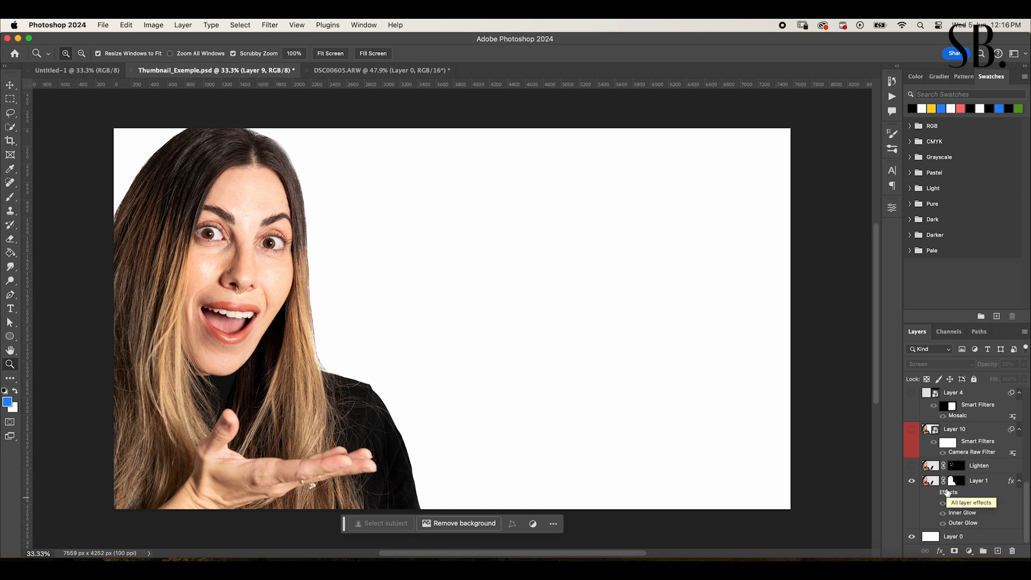
pyautogui.click(912, 466)
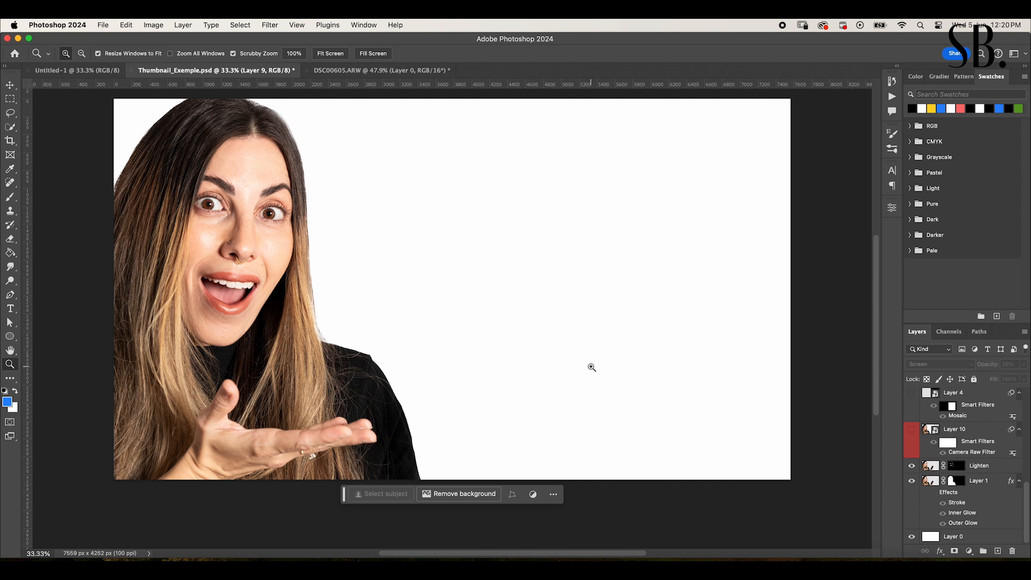
pyautogui.moveTo(439, 327)
pyautogui.mouseDown()
pyautogui.moveTo(423, 327)
pyautogui.moveTo(433, 327)
pyautogui.mouseUp()
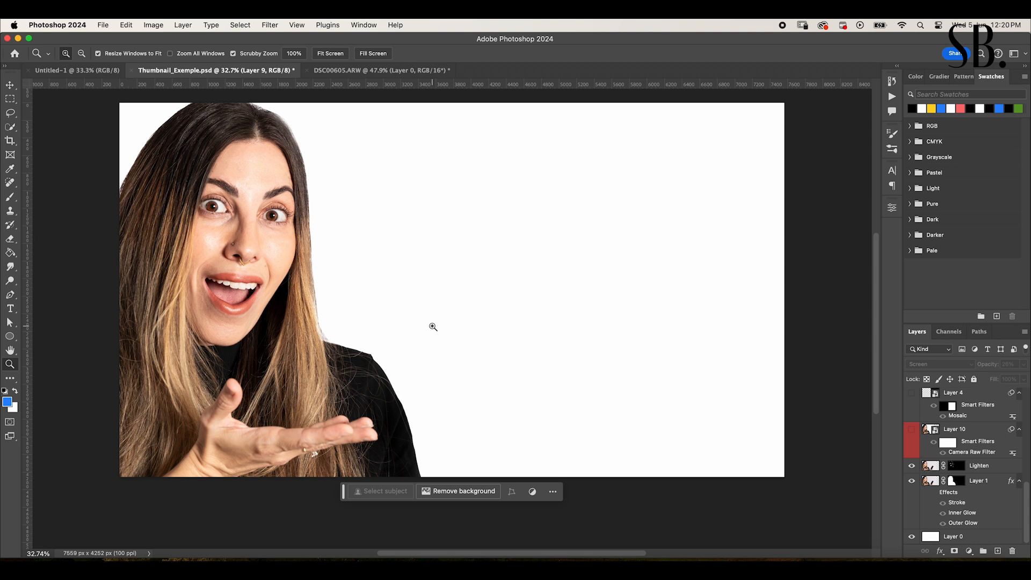
# - Turn on Layer 1's effects and leave only the Stroke visible, hiding Inner Glow and Outer Glow
pyautogui.click(934, 493)
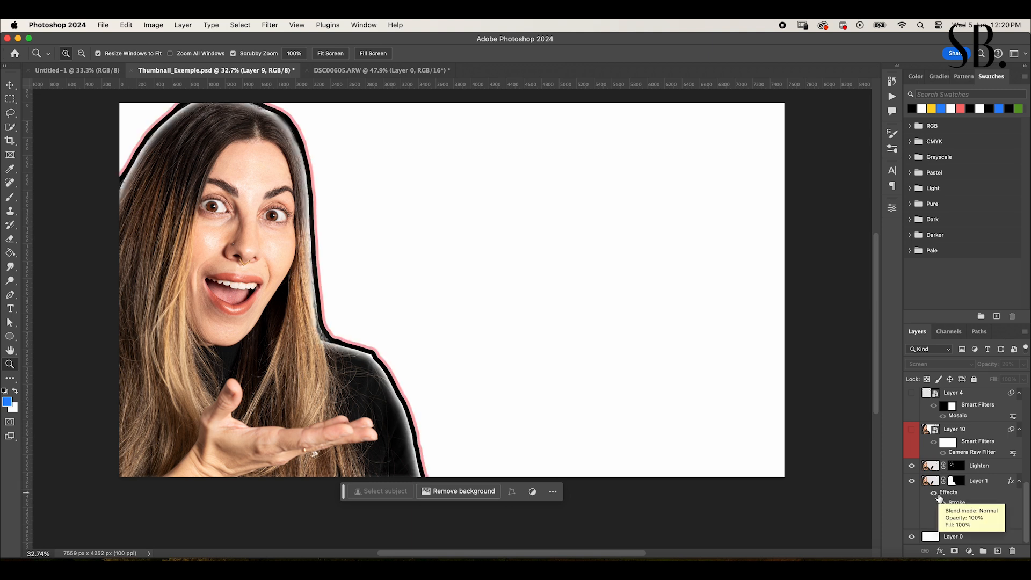
pyautogui.click(942, 503)
pyautogui.click(943, 513)
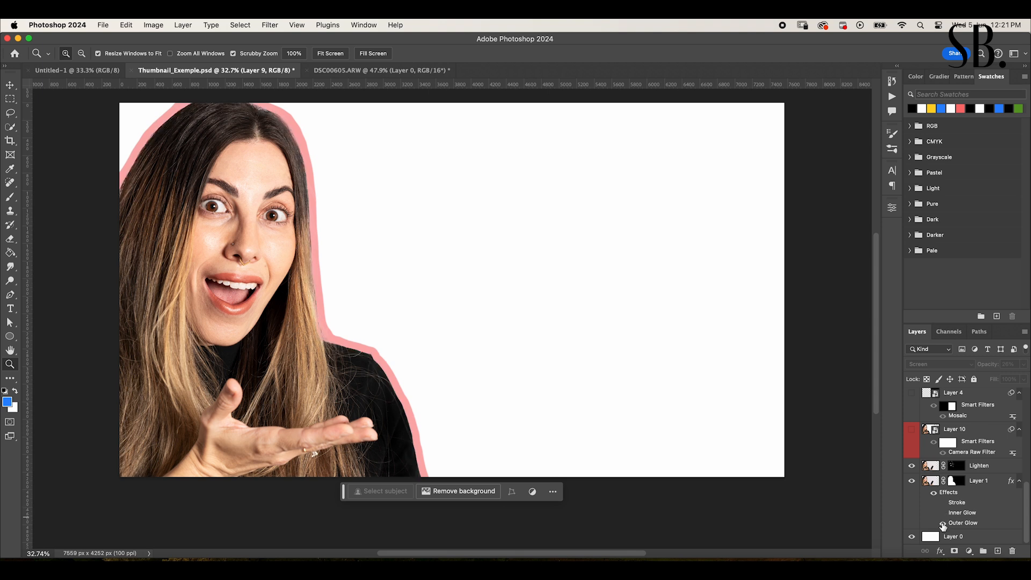
pyautogui.click(943, 523)
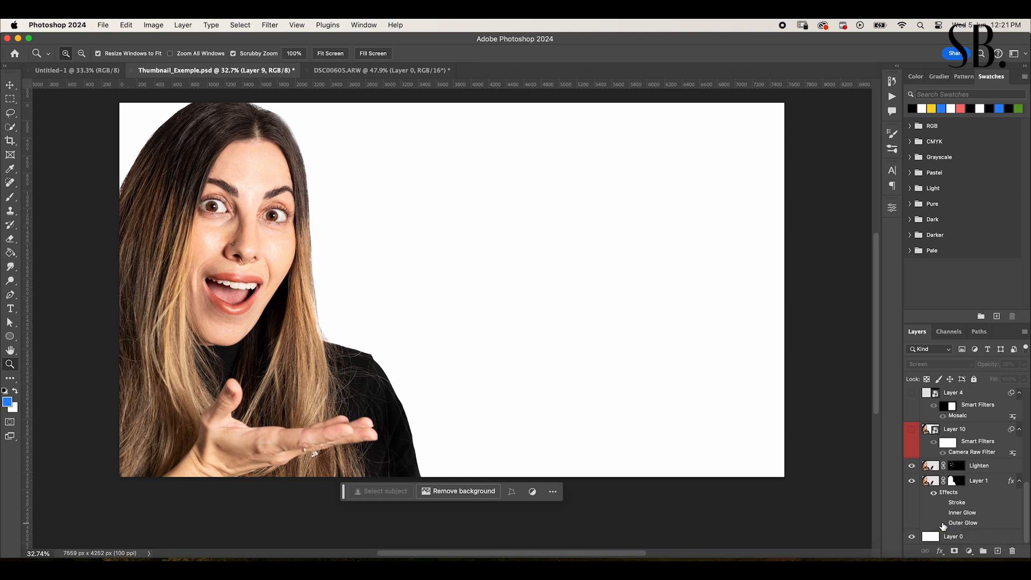
pyautogui.click(943, 503)
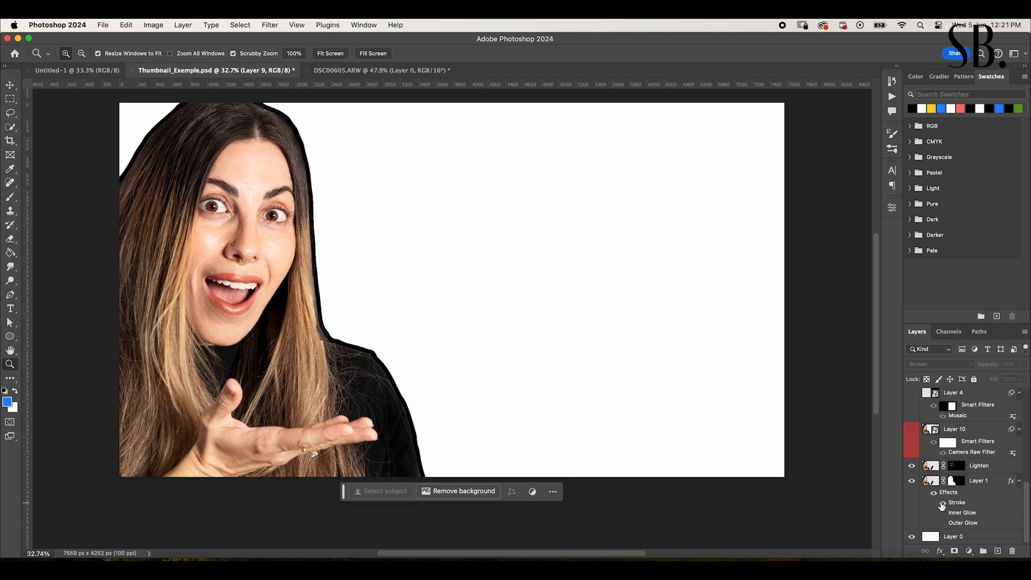
pyautogui.click(939, 552)
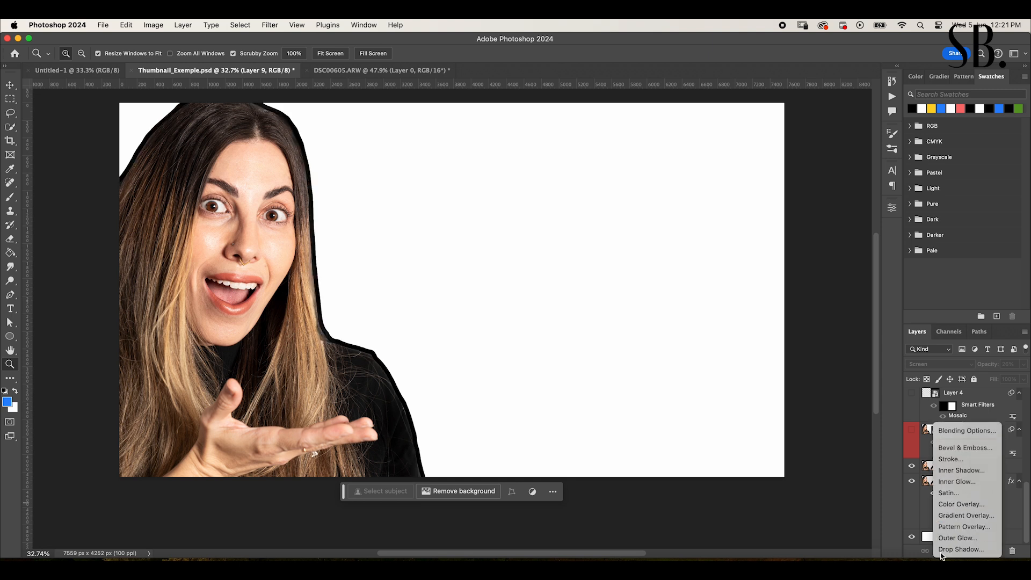
pyautogui.click(953, 461)
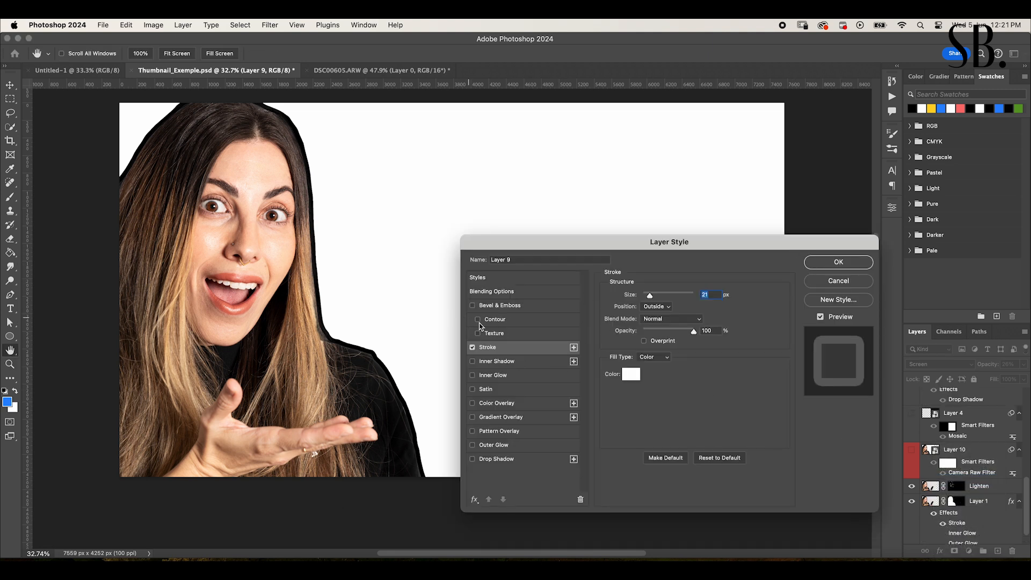
pyautogui.click(856, 282)
pyautogui.press('z')
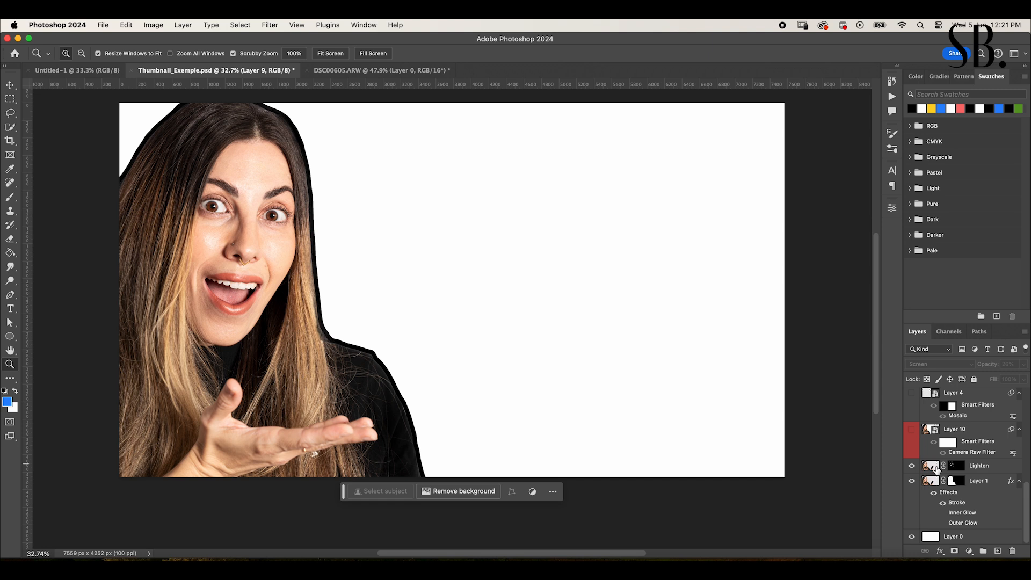
# - Open Layer 1's layer style and set its Stroke color to the orange-yellow f7b80e
pyautogui.click(955, 494)
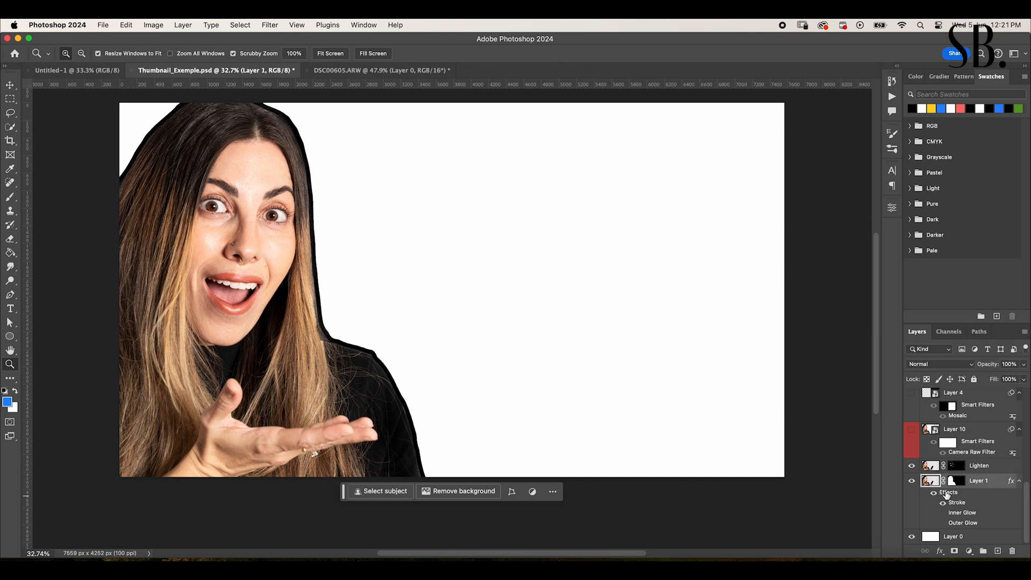
pyautogui.doubleClick(948, 494)
pyautogui.moveTo(737, 249); pyautogui.dragTo(686, 255)
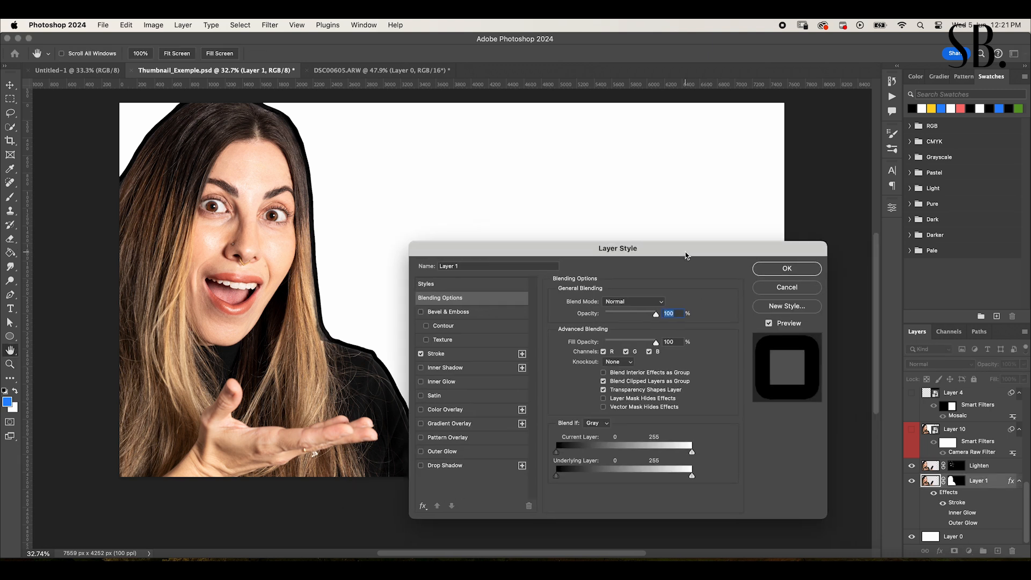
pyautogui.click(460, 358)
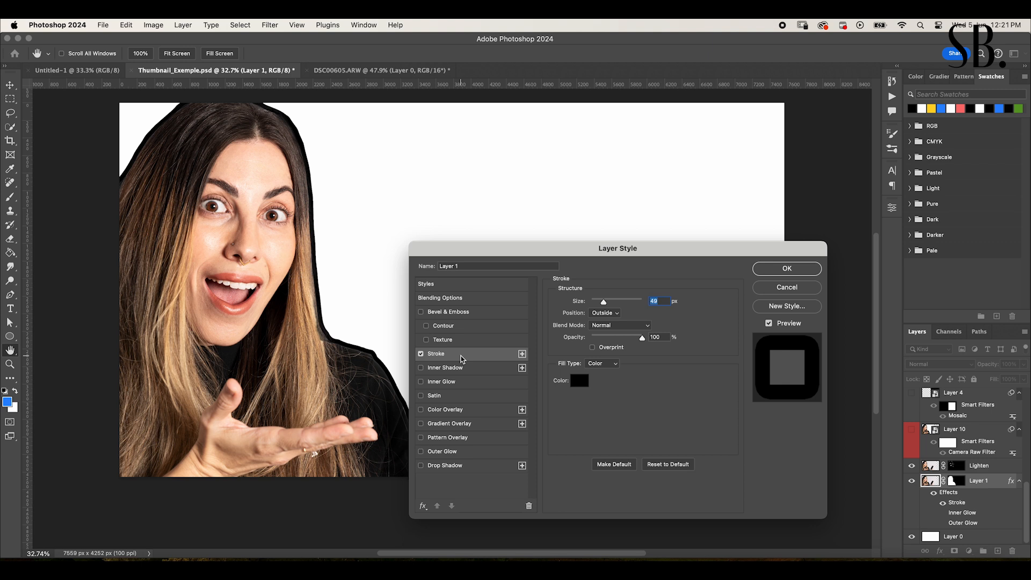
pyautogui.click(421, 354)
pyautogui.click(421, 354)
pyautogui.click(580, 381)
pyautogui.moveTo(664, 393); pyautogui.dragTo(666, 324)
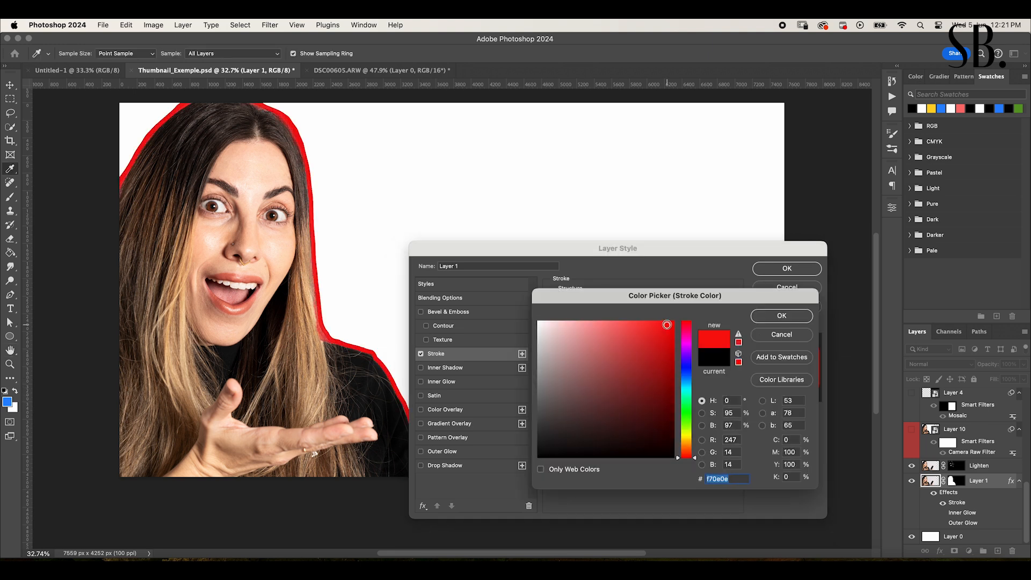
pyautogui.click(686, 441)
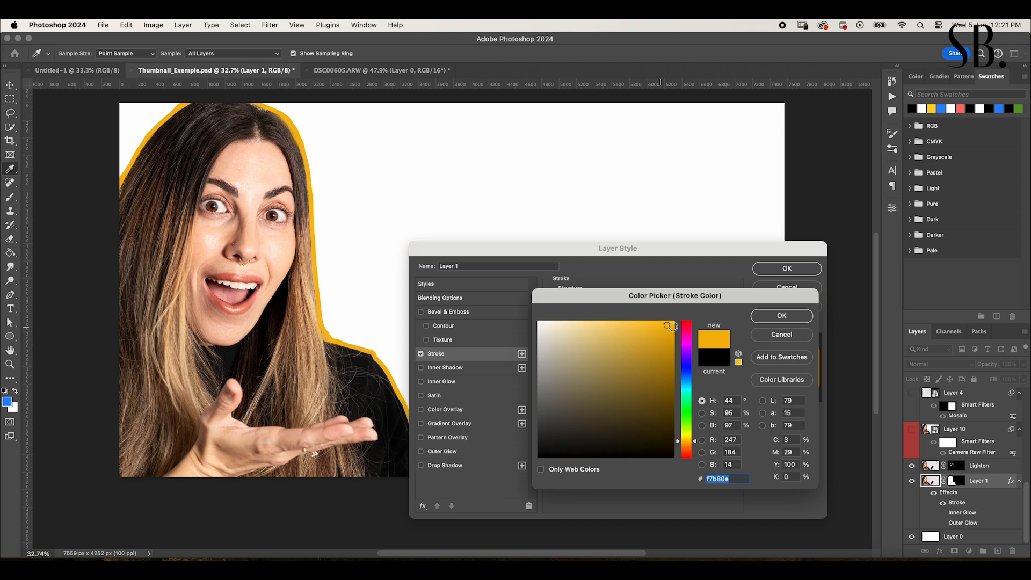
pyautogui.click(782, 315)
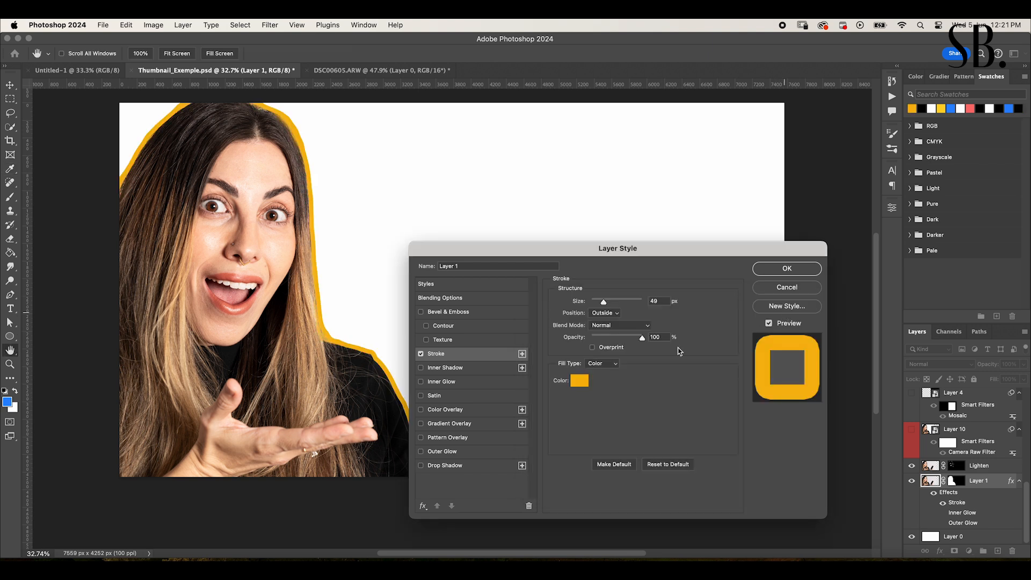
# - Try a Stroke size of 131 px on Layer 1, and settle on 57 px at 100% opacity
pyautogui.moveTo(603, 301); pyautogui.dragTo(620, 303)
pyautogui.moveTo(643, 338)
pyautogui.mouseDown()
pyautogui.moveTo(620, 338)
pyautogui.moveTo(644, 338)
pyautogui.mouseUp()
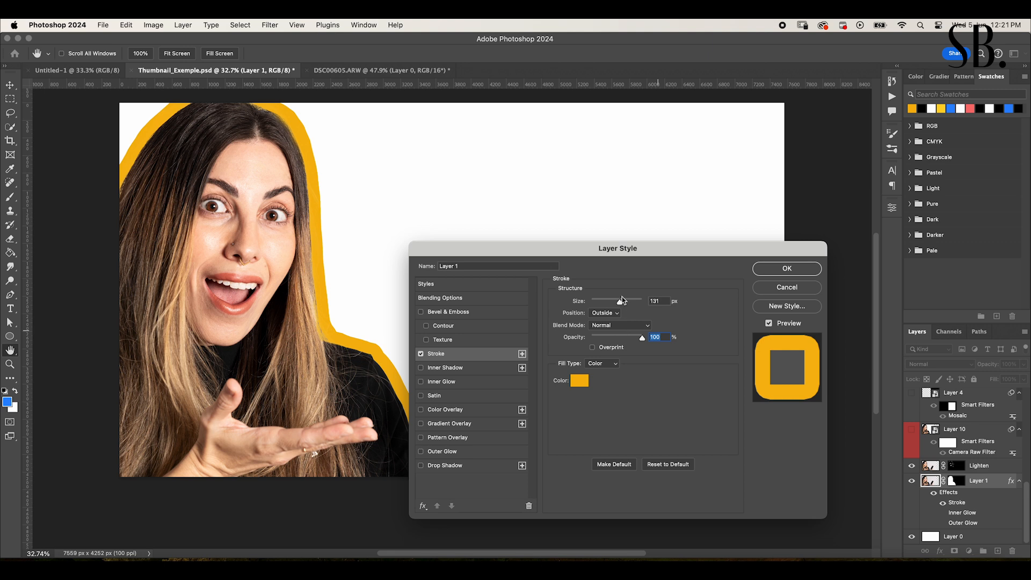
pyautogui.moveTo(620, 303); pyautogui.dragTo(605, 304)
pyautogui.click(605, 304)
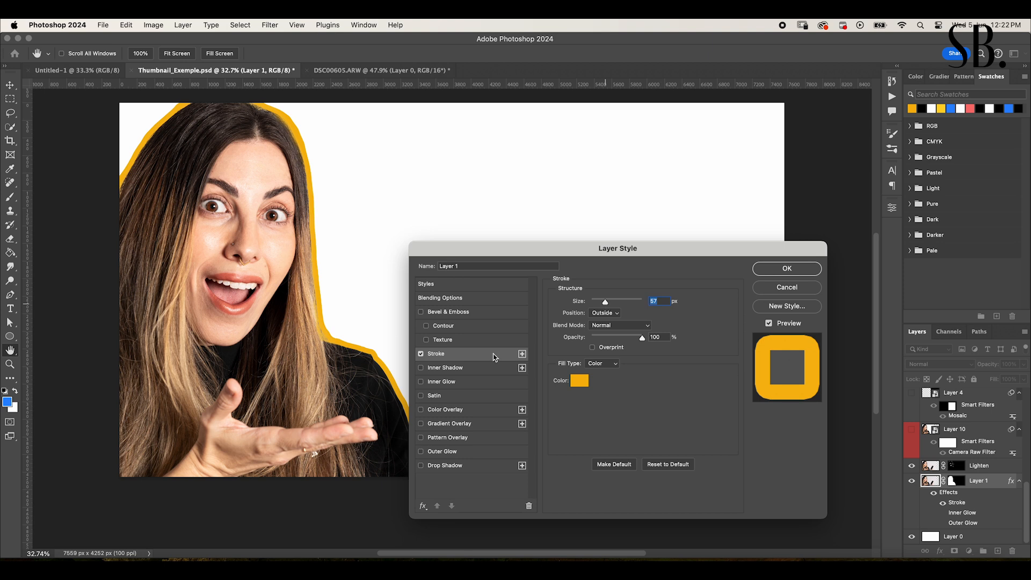
# - Turn on the Inner Glow for Layer 1 and give it a near-white color
pyautogui.click(457, 382)
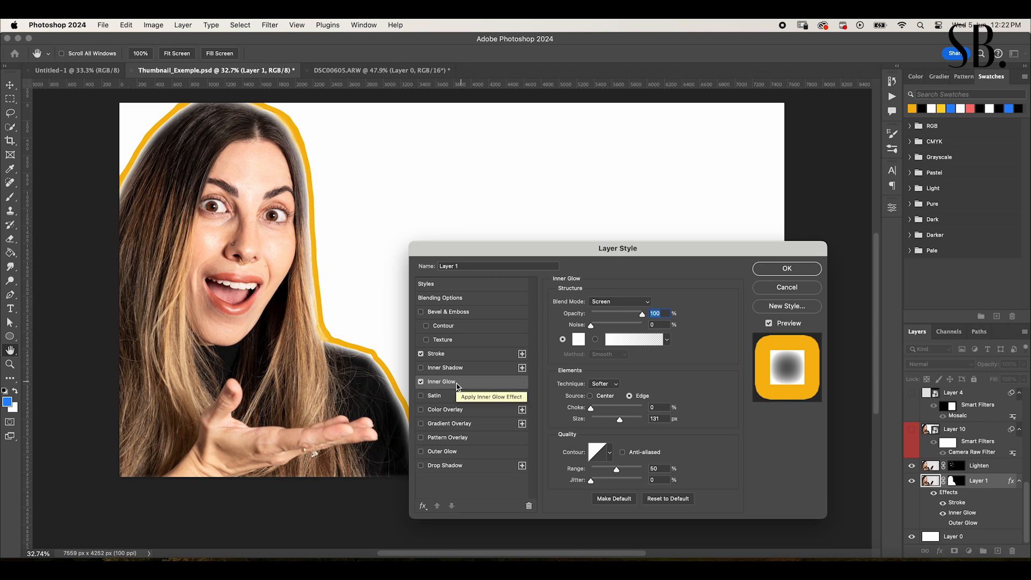
pyautogui.click(578, 340)
pyautogui.moveTo(579, 340)
pyautogui.mouseDown()
pyautogui.moveTo(632, 342)
pyautogui.moveTo(628, 385)
pyautogui.moveTo(540, 325)
pyautogui.mouseUp()
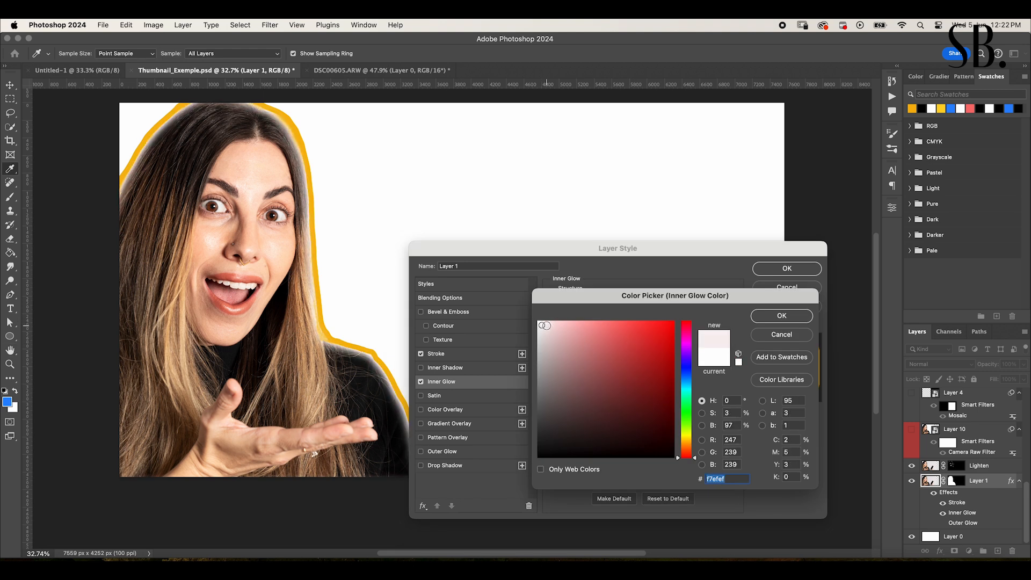
pyautogui.click(791, 318)
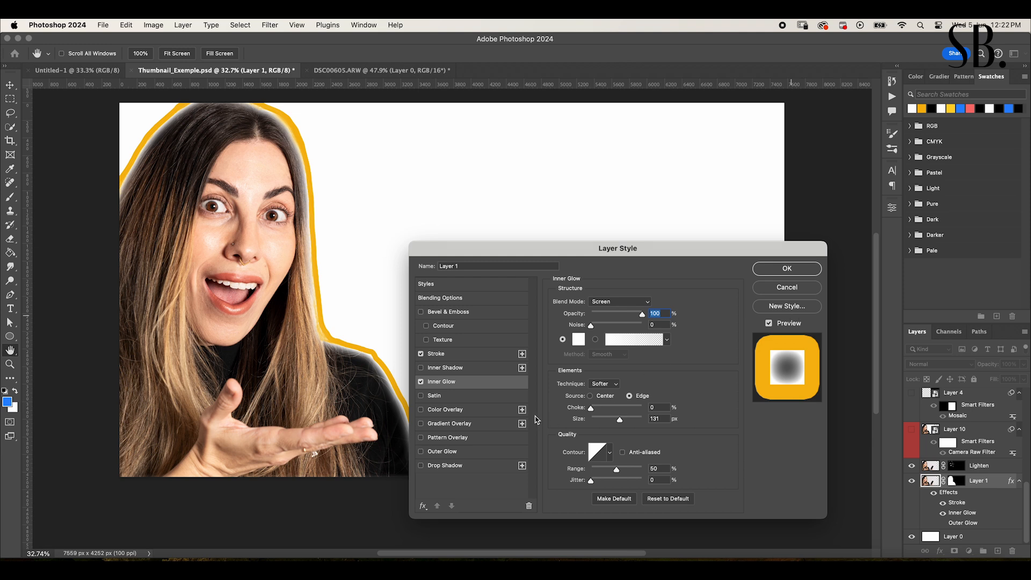
# - Turn on the Outer Glow for Layer 1 with dark red bb1616, 85% opacity and a size of 172 px
pyautogui.click(421, 452)
pyautogui.click(458, 452)
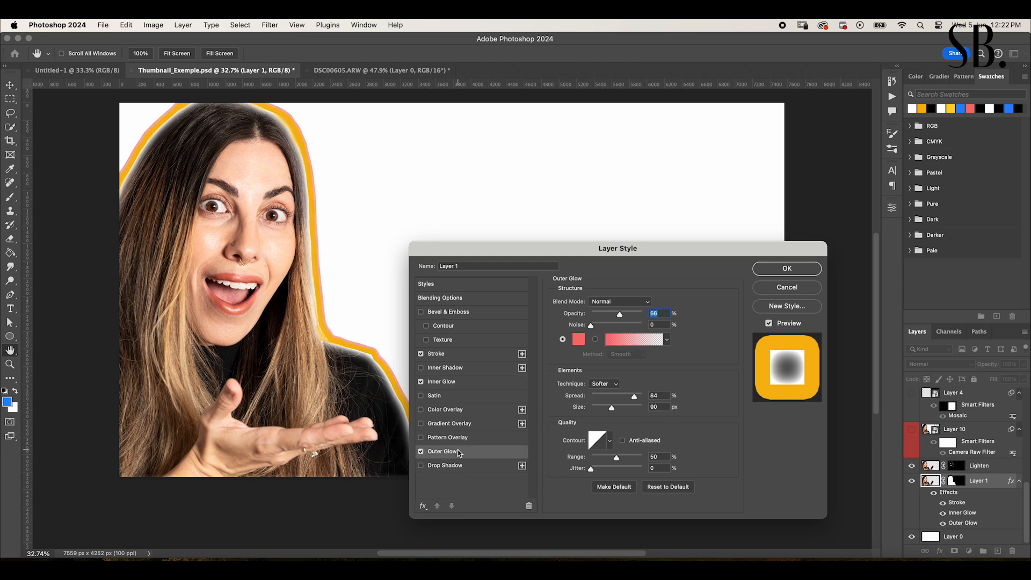
pyautogui.click(579, 339)
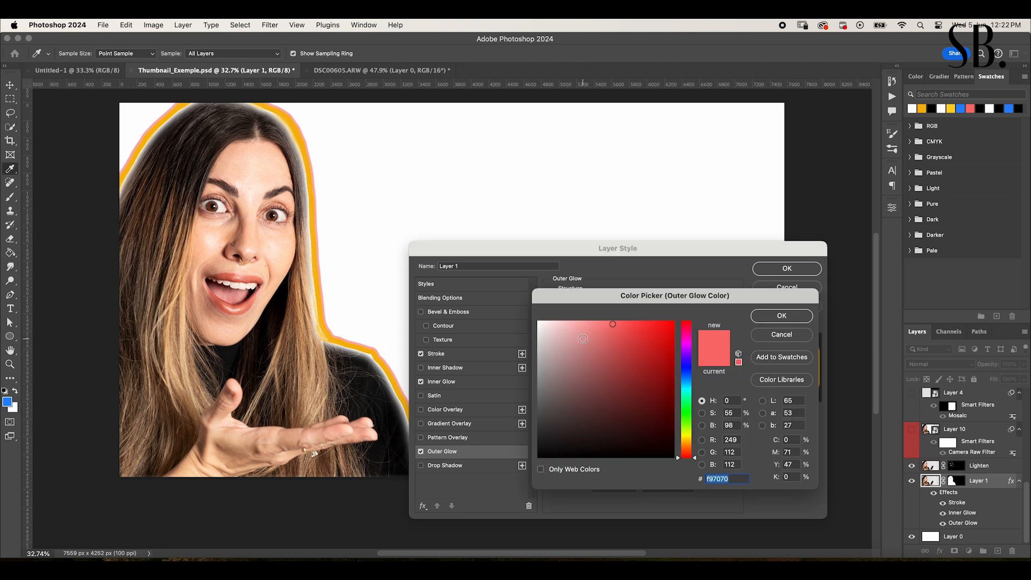
pyautogui.moveTo(617, 327); pyautogui.dragTo(659, 357)
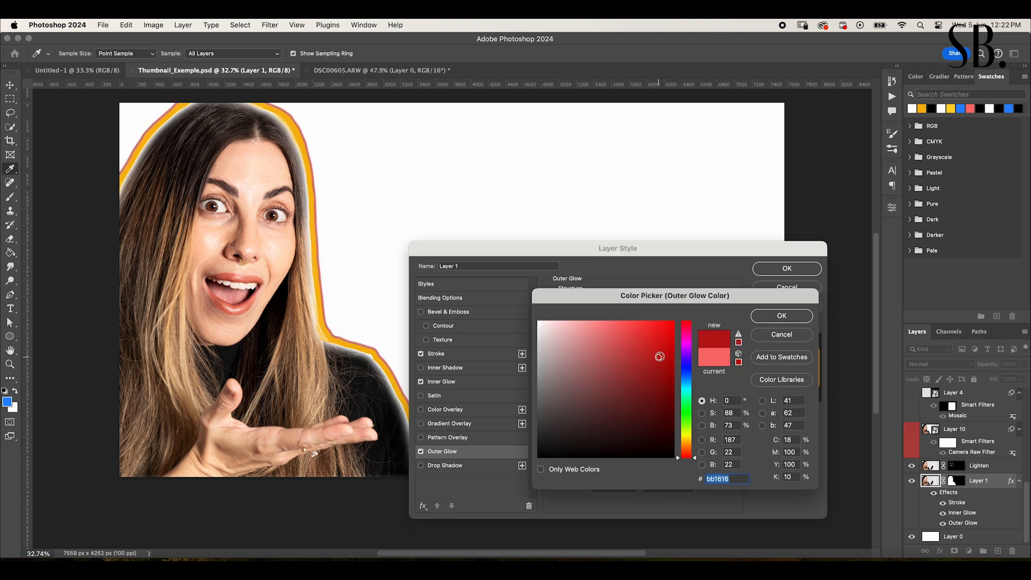
pyautogui.click(790, 315)
pyautogui.moveTo(619, 319); pyautogui.dragTo(635, 318)
pyautogui.moveTo(617, 411); pyautogui.dragTo(630, 412)
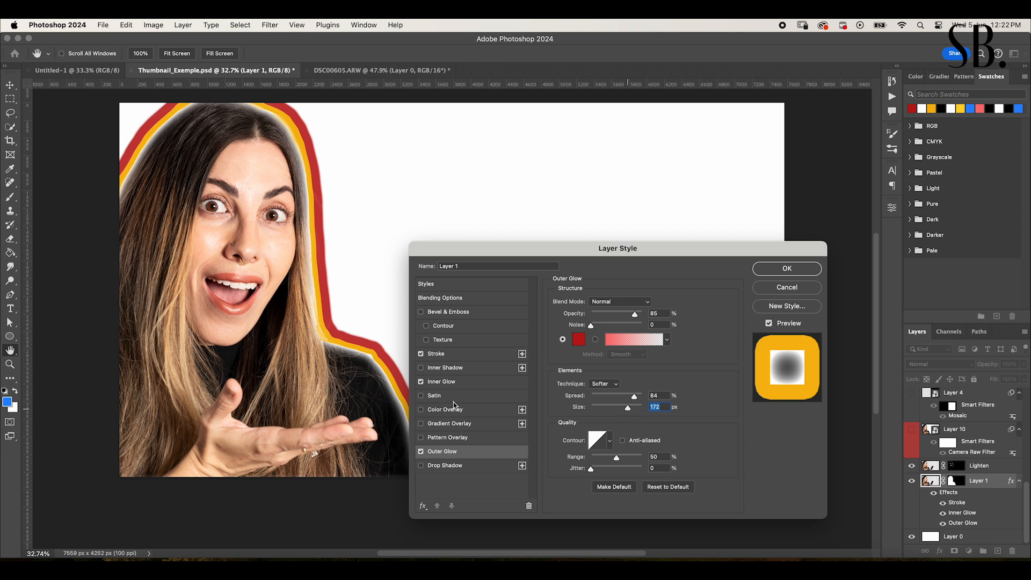
# - Add a Drop Shadow to Layer 1, apply the layer style, and hide all of the layer's effects
pyautogui.moveTo(506, 251); pyautogui.dragTo(566, 208)
pyautogui.click(482, 423)
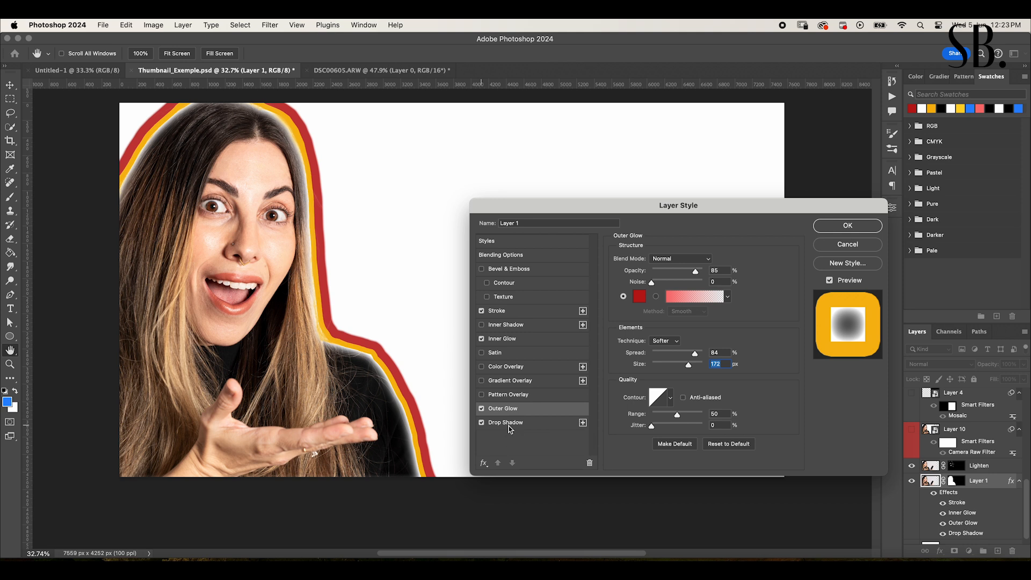
pyautogui.click(820, 232)
pyautogui.click(935, 494)
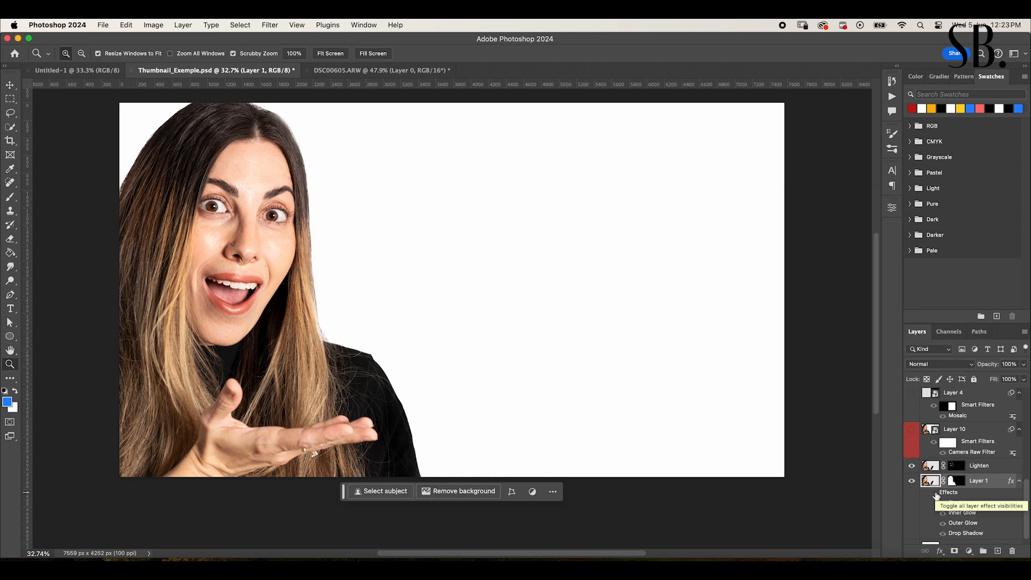
# - Show Layer 4 with the face picture and compare it with its Mosaic smart filter off and on
pyautogui.scroll(1, 934, 478)
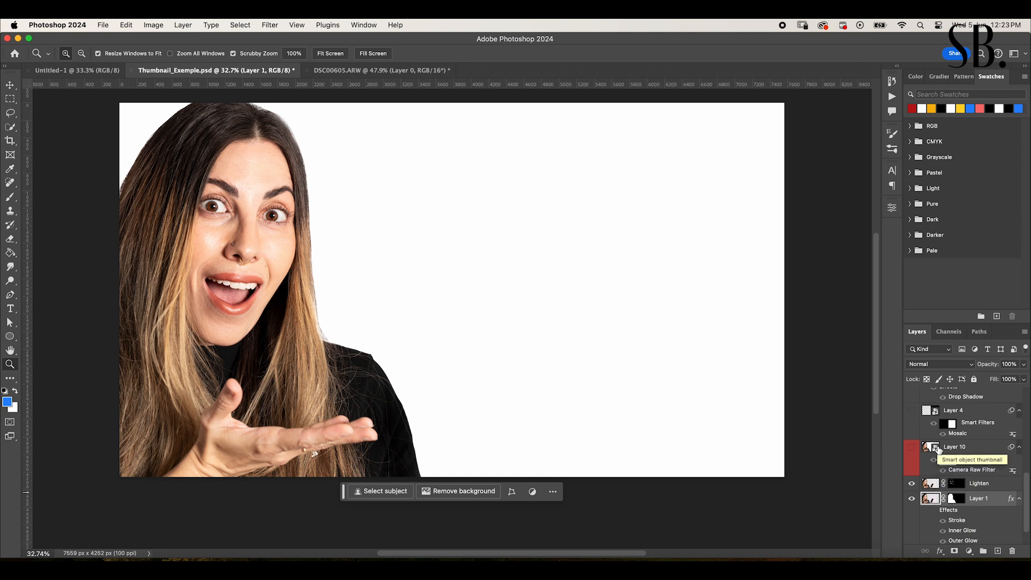
pyautogui.click(911, 411)
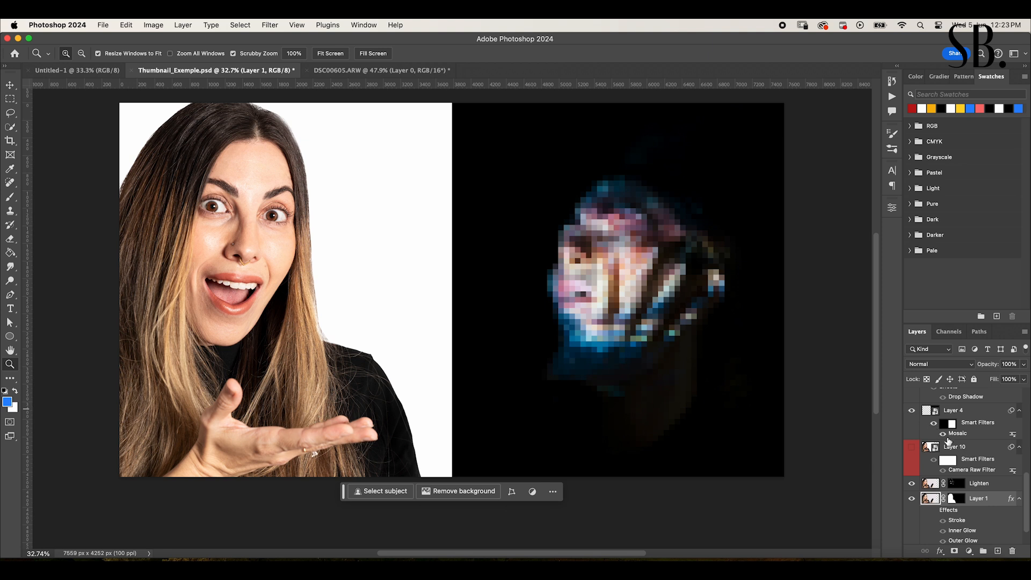
pyautogui.click(933, 425)
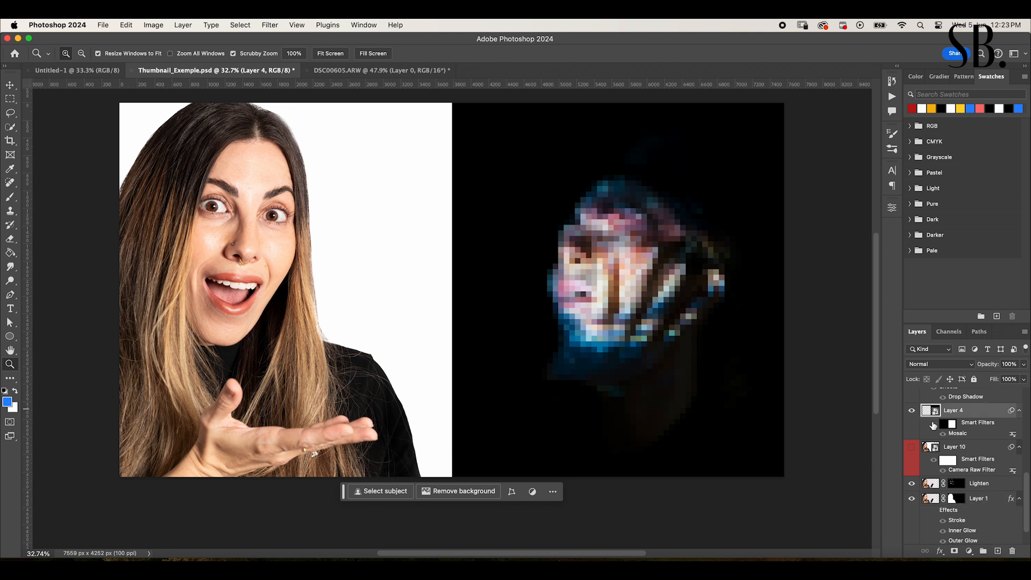
pyautogui.click(933, 425)
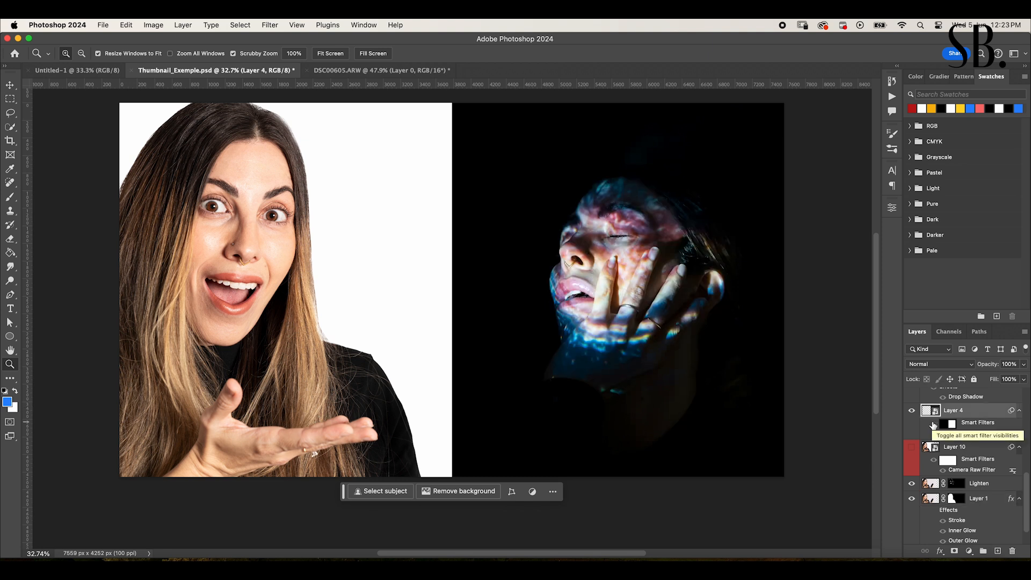
pyautogui.click(933, 424)
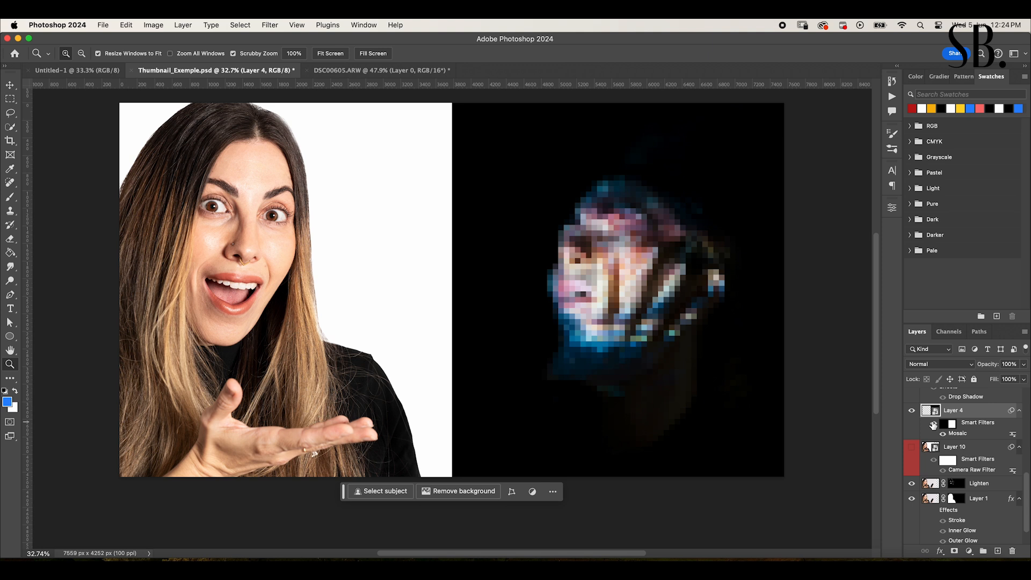
pyautogui.scroll(3, 967, 443)
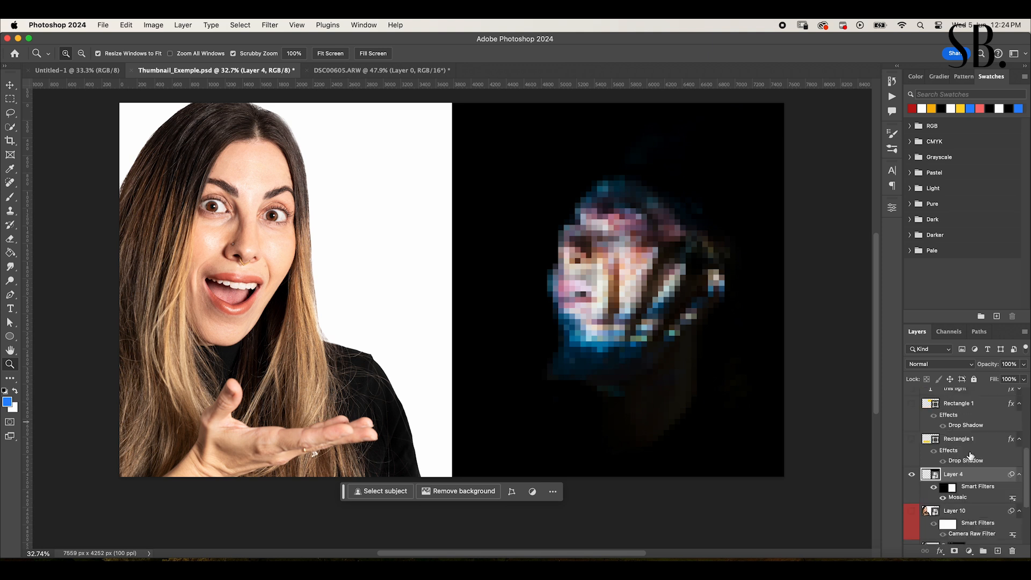
# - Show the "this light" and "this PHOTO" text layers
pyautogui.scroll(1, 971, 456)
pyautogui.scroll(1, 971, 456)
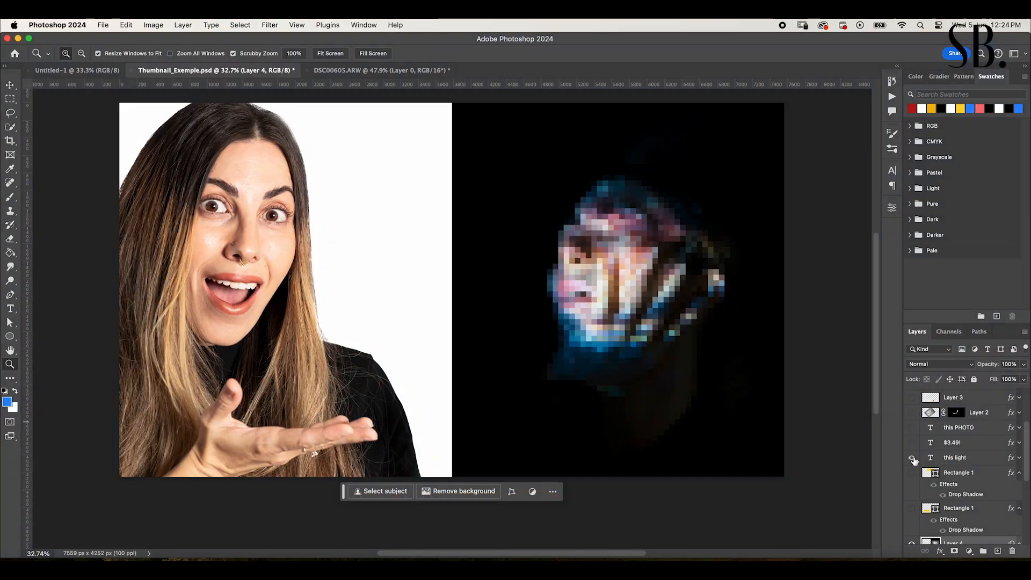
pyautogui.click(911, 458)
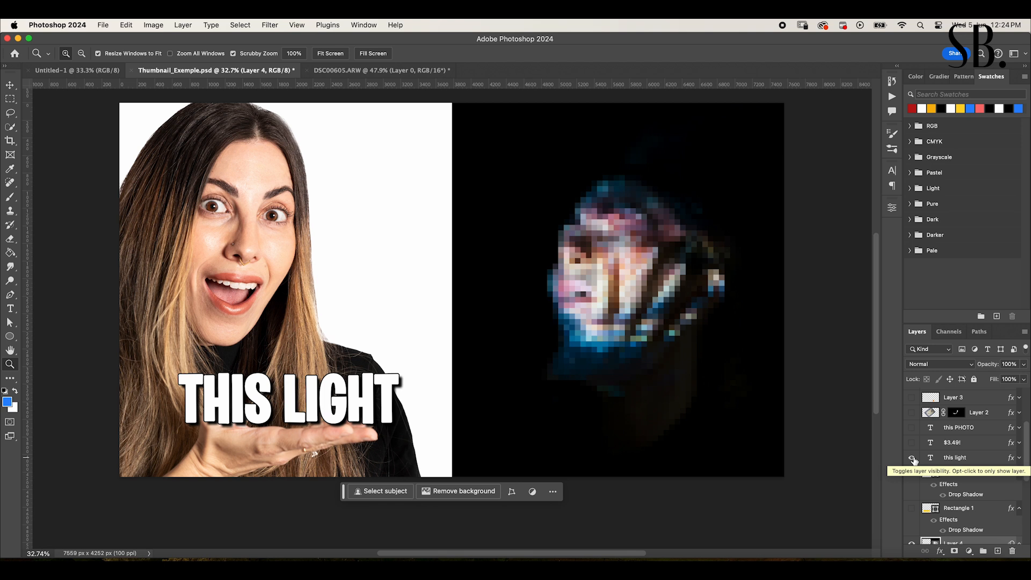
pyautogui.click(911, 428)
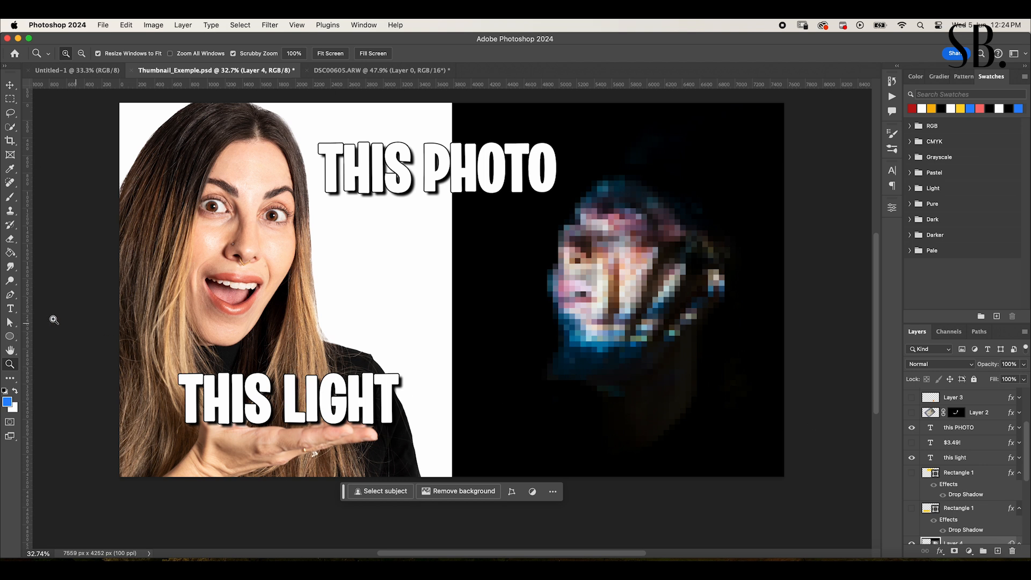
# - Try a 72 pt Komika Axis text box between the two titles, and delete its layer
pyautogui.click(9, 309)
pyautogui.moveTo(316, 268); pyautogui.dragTo(464, 327)
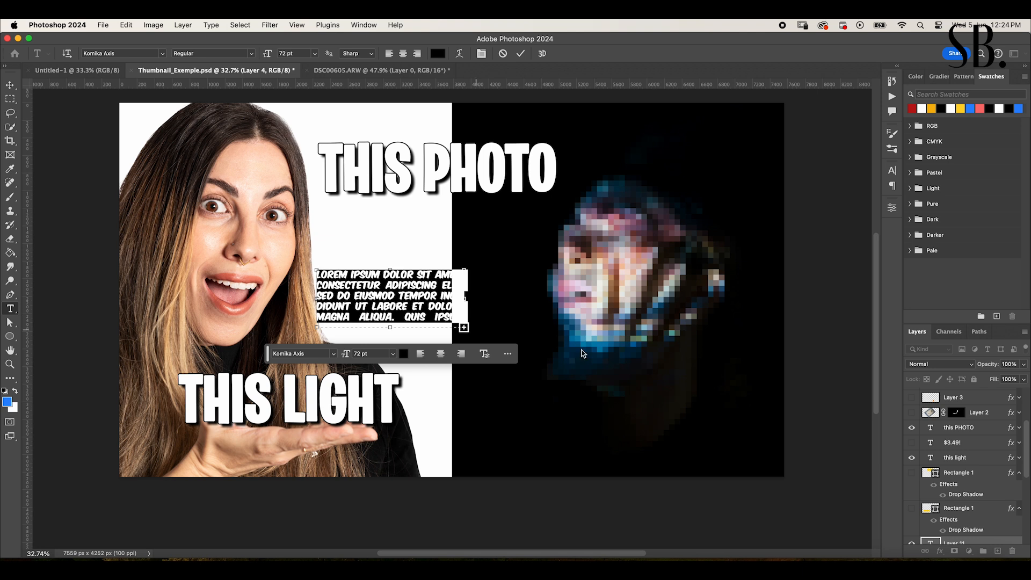
pyautogui.scroll(-3, 973, 461)
pyautogui.click(977, 487)
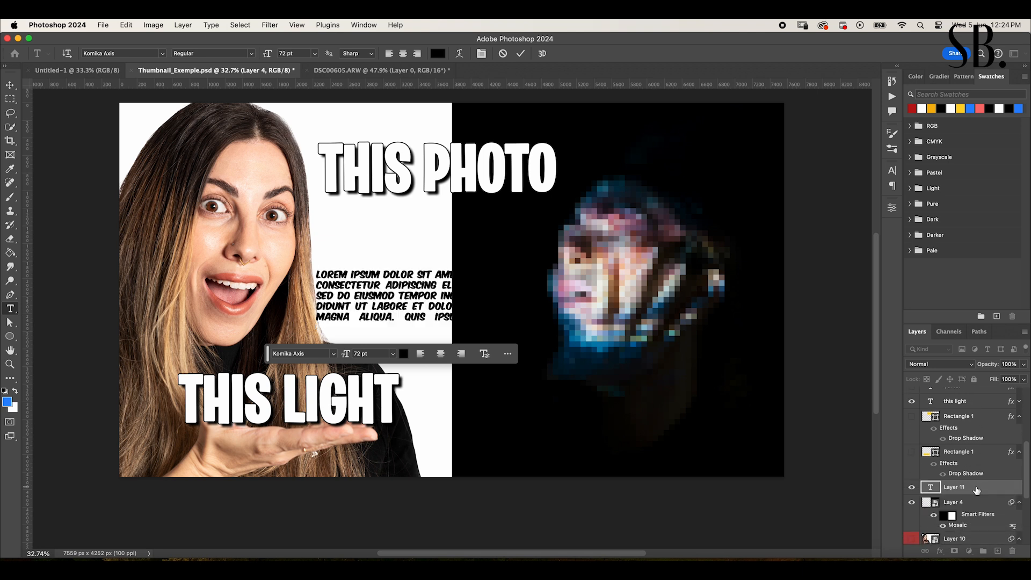
pyautogui.press('Delete')
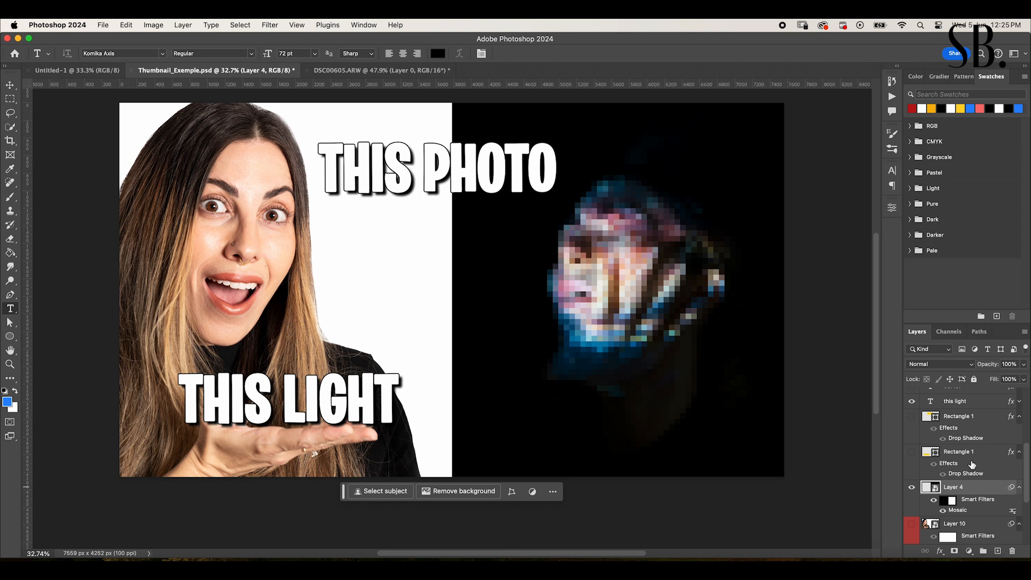
# - Hide Layer 4 and the "this light" and "this PHOTO" text layers
pyautogui.click(911, 487)
pyautogui.click(911, 404)
pyautogui.scroll(5, 912, 440)
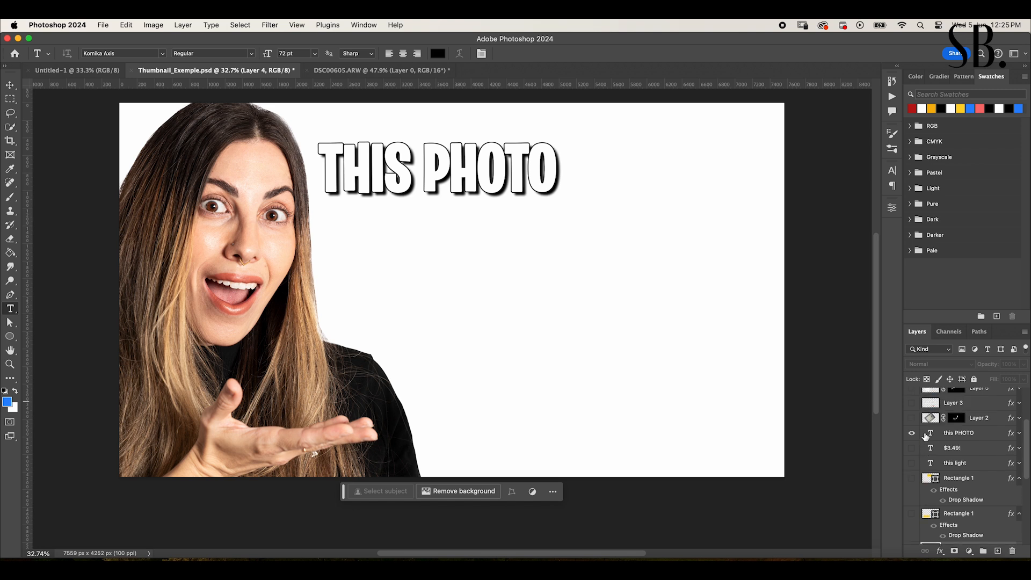
pyautogui.click(912, 479)
pyautogui.scroll(-5, 911, 472)
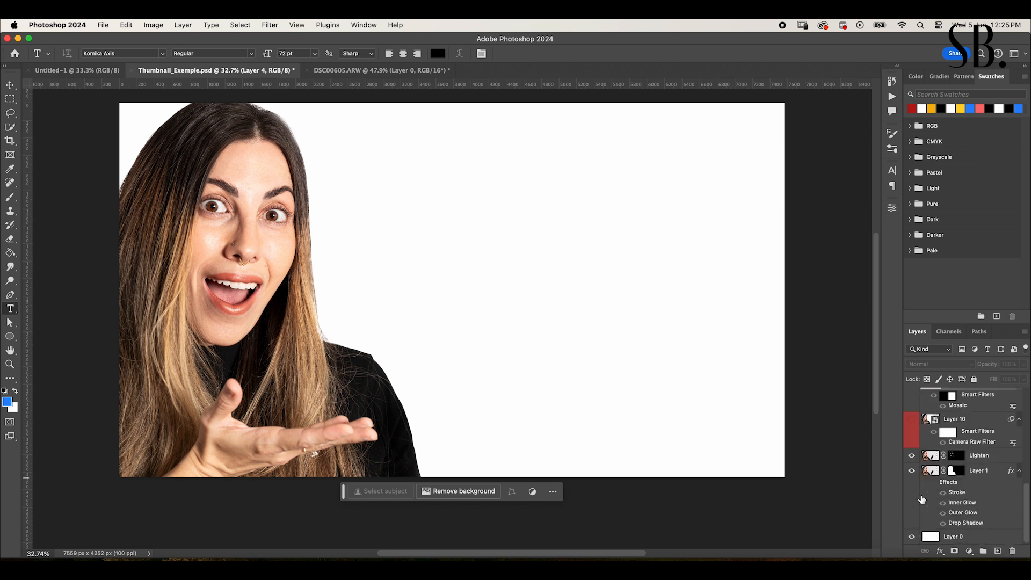
# - Hide Layer 1 and the Lighten layer, and view the MOST USED FONTS group briefly on the blank canvas
pyautogui.click(912, 470)
pyautogui.click(913, 456)
pyautogui.scroll(10, 913, 451)
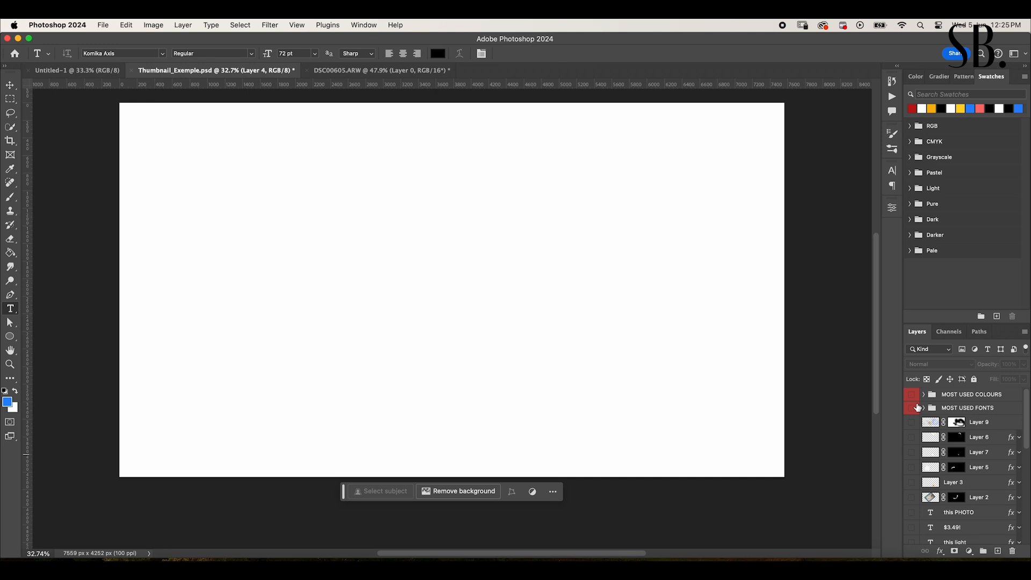
pyautogui.click(911, 409)
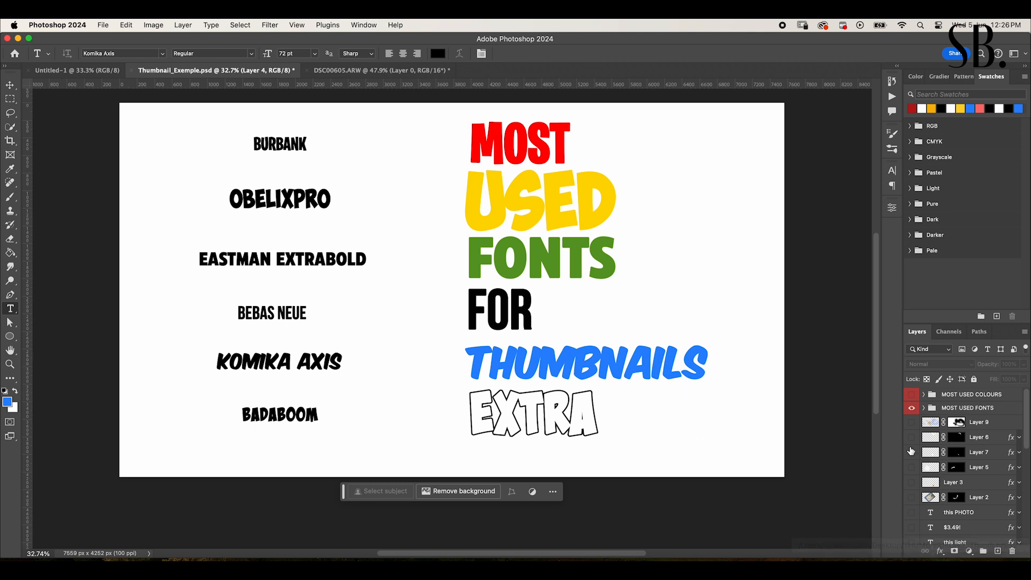
pyautogui.click(912, 409)
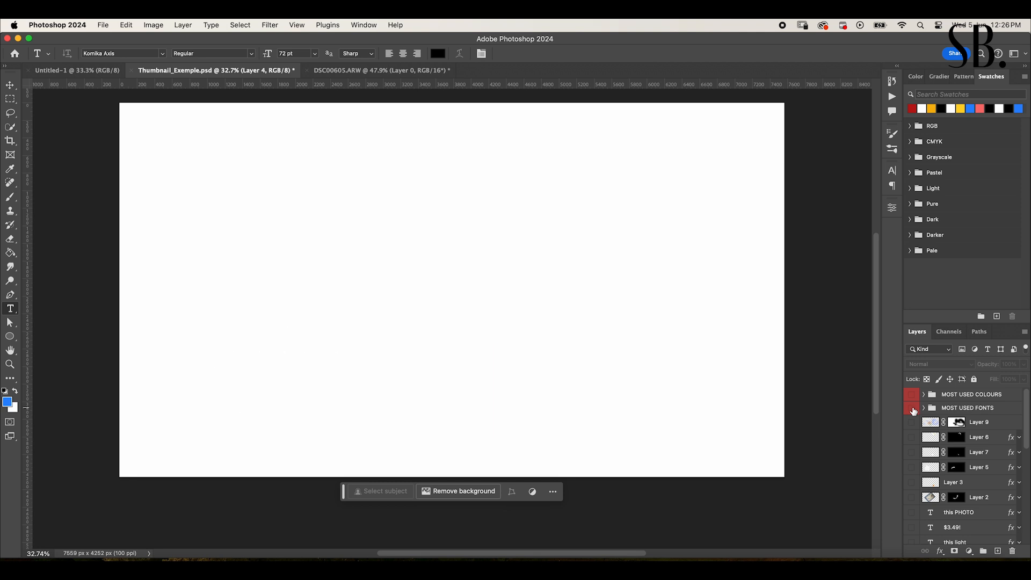
# - Show Layer 1, the Lighten layer and the pixelated picture on Layer 4 again
pyautogui.scroll(-10, 914, 412)
pyautogui.click(912, 471)
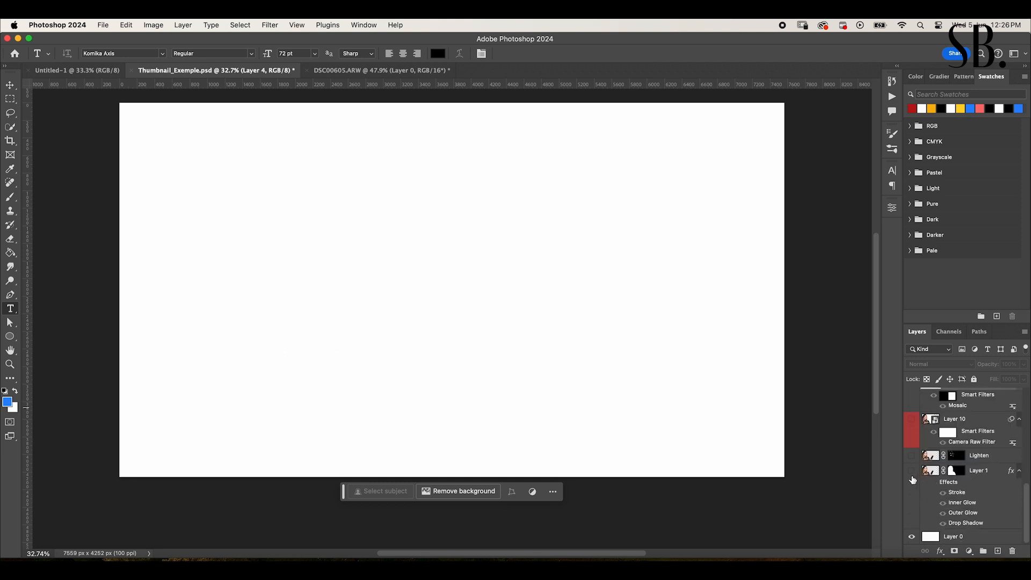
pyautogui.click(911, 456)
pyautogui.scroll(3, 917, 477)
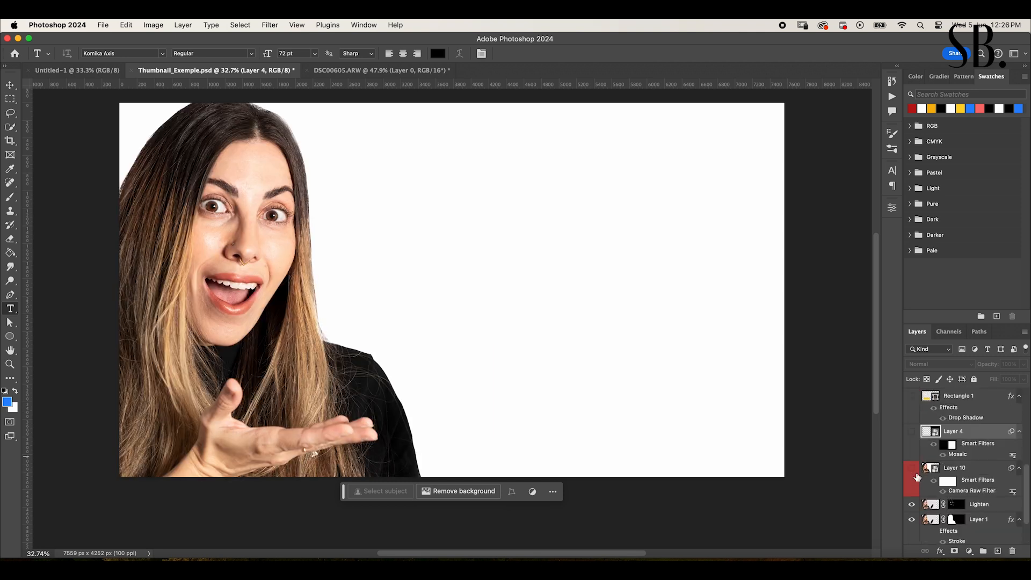
pyautogui.click(912, 432)
pyautogui.scroll(1, 915, 465)
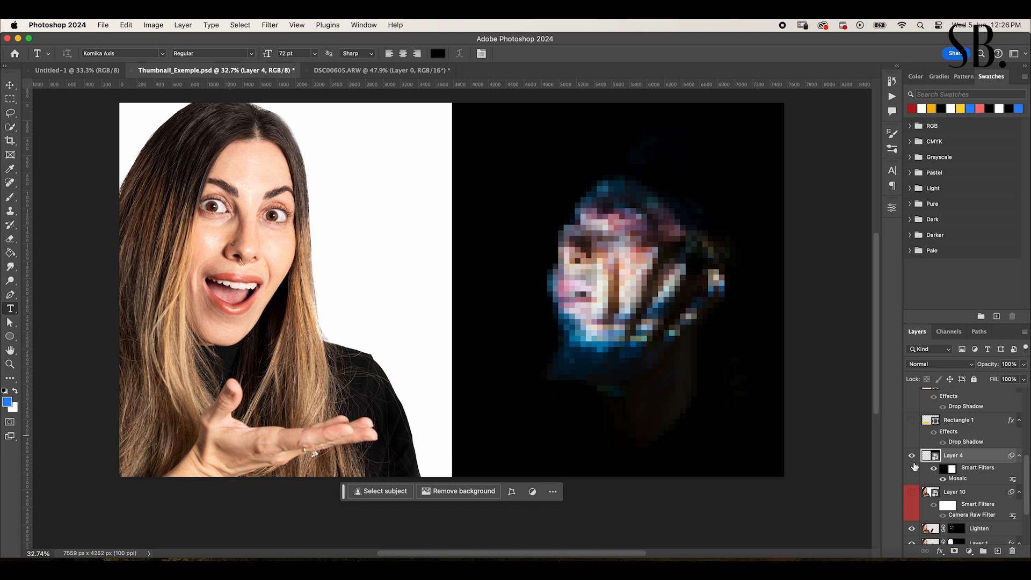
pyautogui.scroll(3, 915, 466)
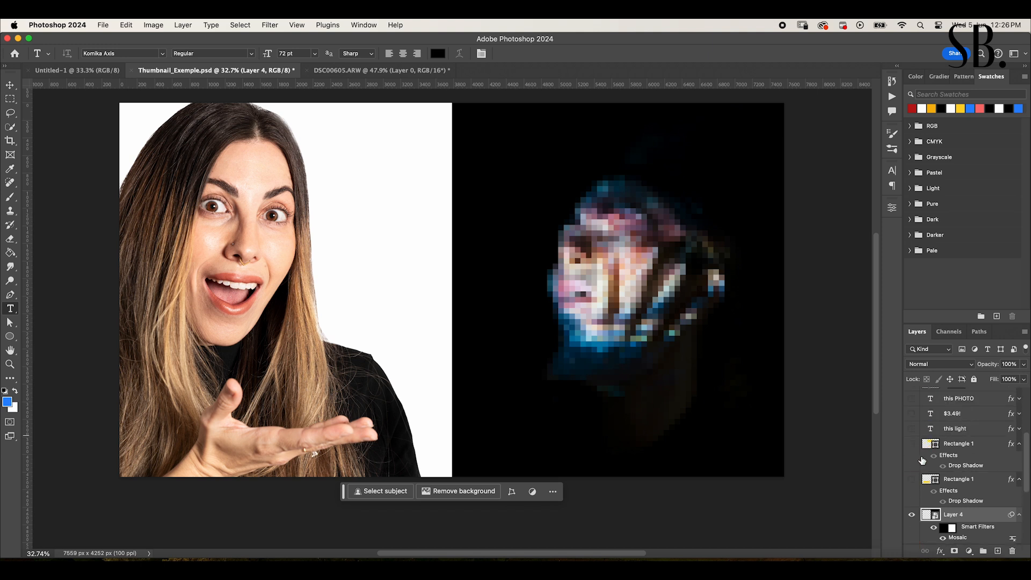
# - Show the "this light" and "this PHOTO" titles again, checking the "this light" layer off and on
pyautogui.click(912, 428)
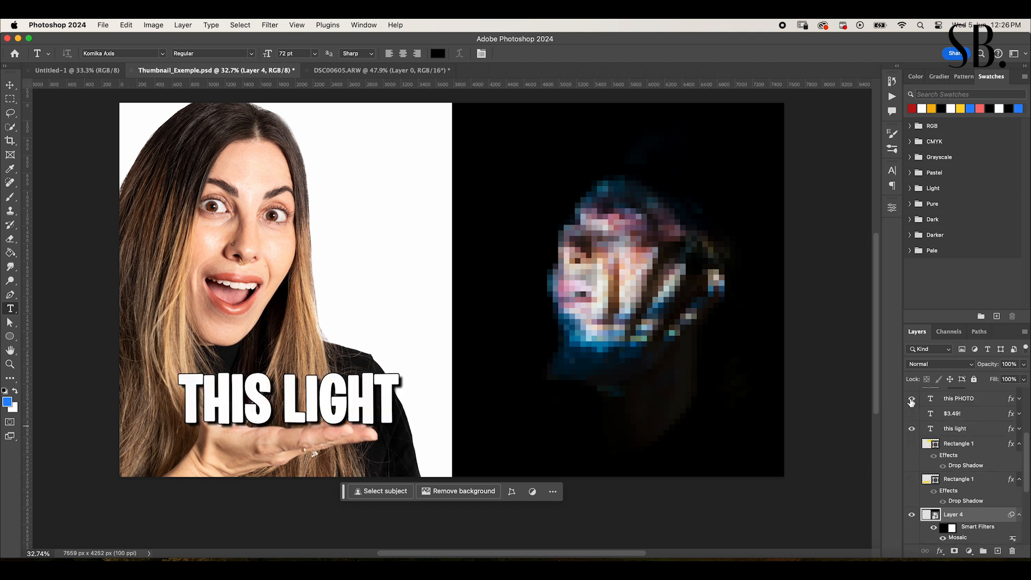
pyautogui.click(912, 398)
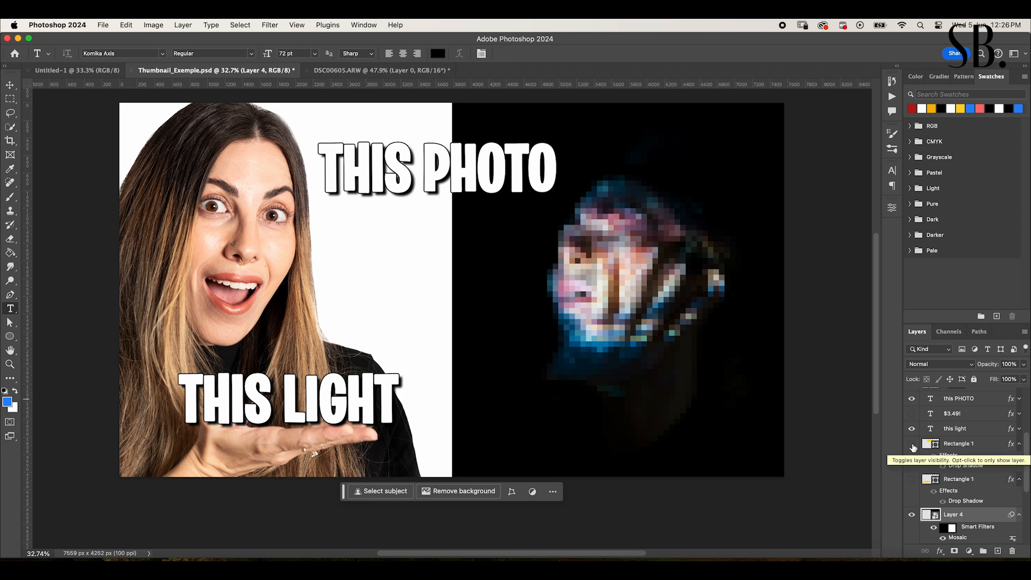
pyautogui.click(912, 429)
pyautogui.click(913, 430)
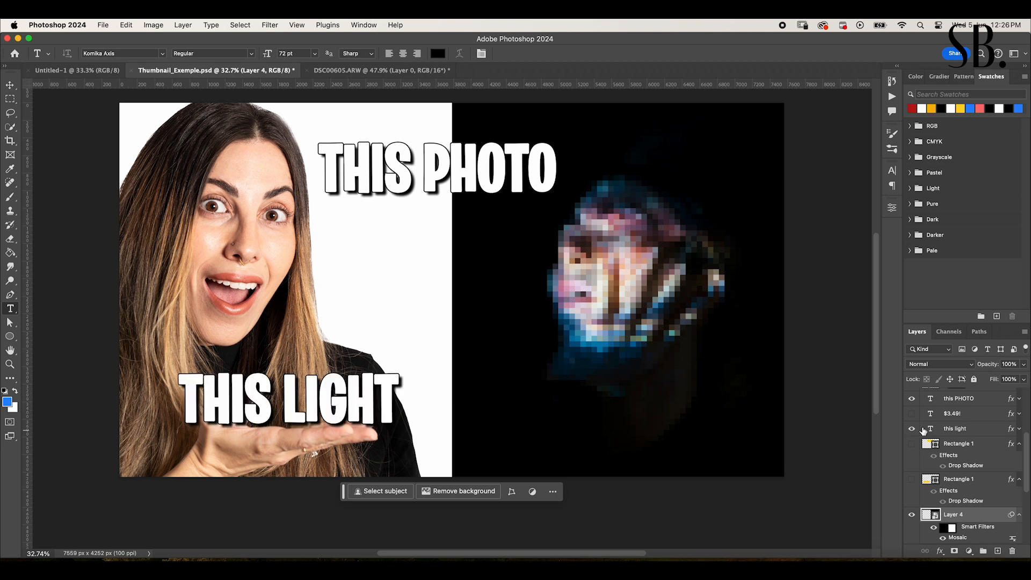
# - Show both yellow Rectangle 1 layers behind the titles and move the THIS PHOTO rectangle below the THIS LIGHT one
pyautogui.click(913, 445)
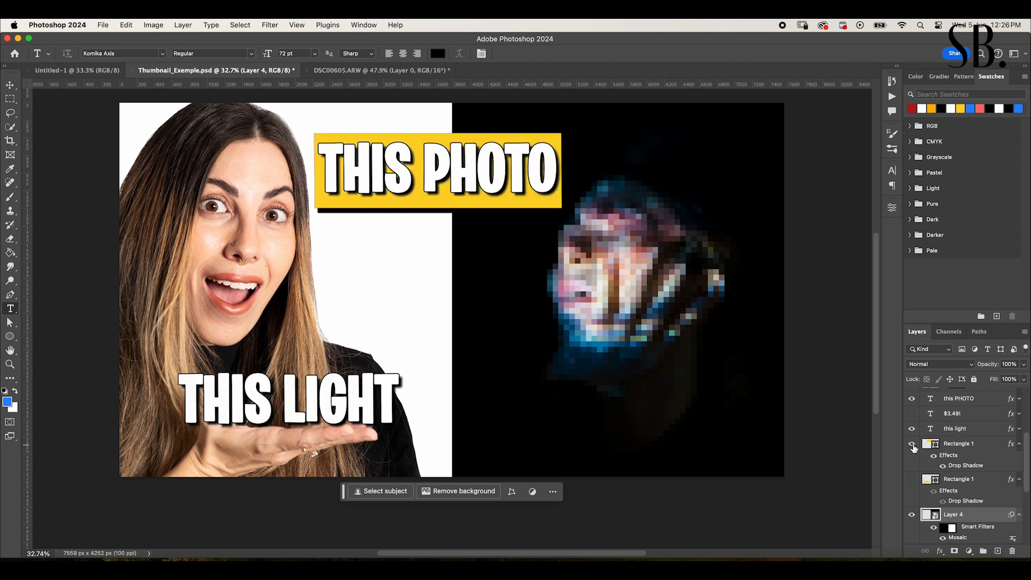
pyautogui.click(911, 479)
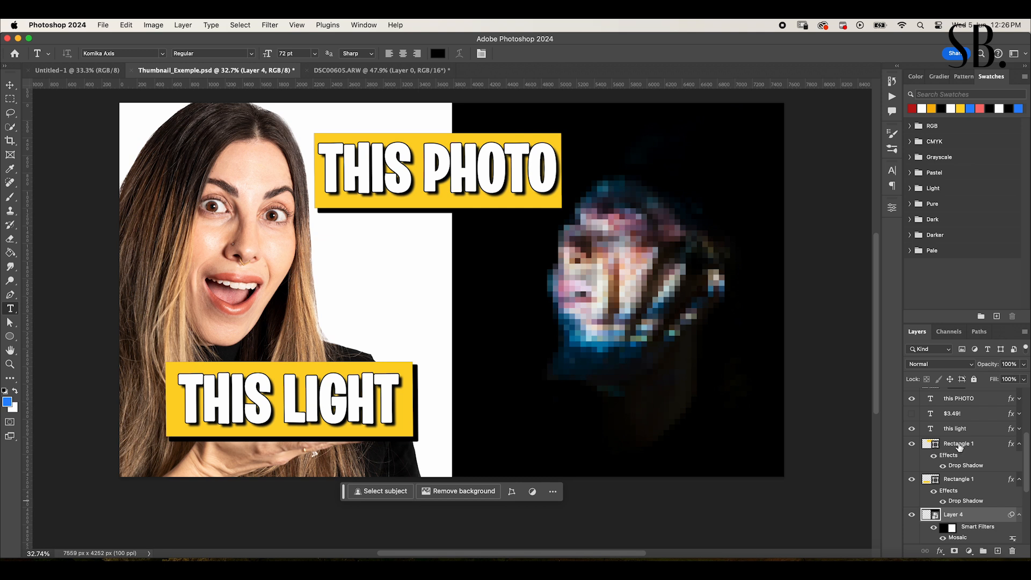
pyautogui.moveTo(960, 447); pyautogui.dragTo(959, 476)
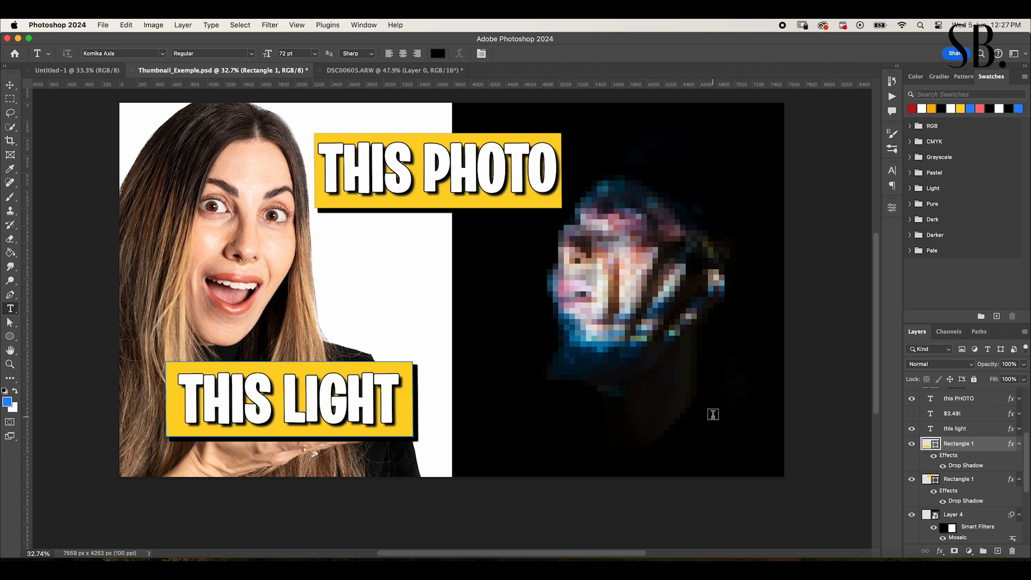
# - Draw a trial yellow rectangle of about 1955 x 876 px between the two titles, and delete it
pyautogui.click(15, 341)
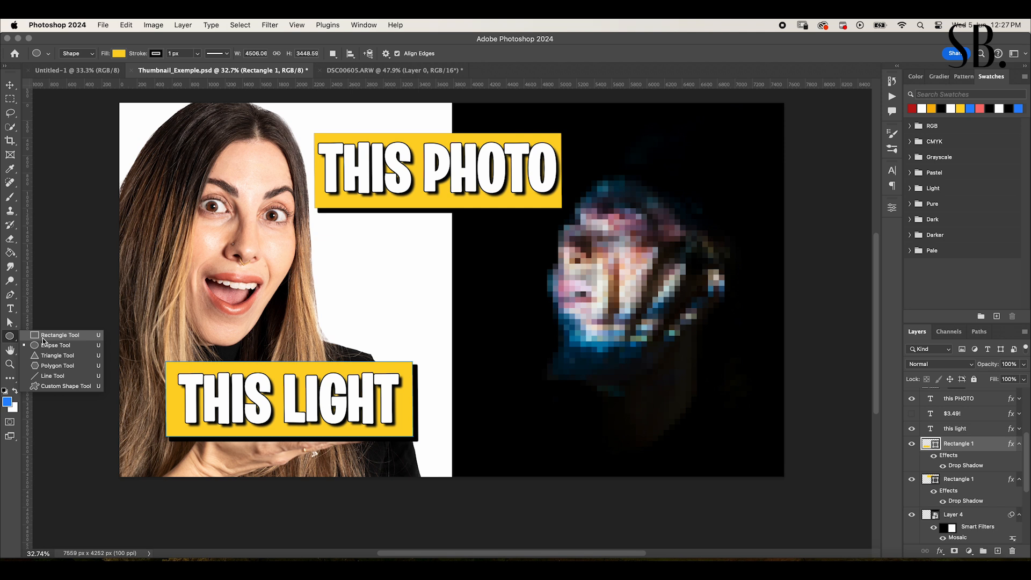
pyautogui.click(43, 341)
pyautogui.moveTo(351, 259); pyautogui.dragTo(523, 318)
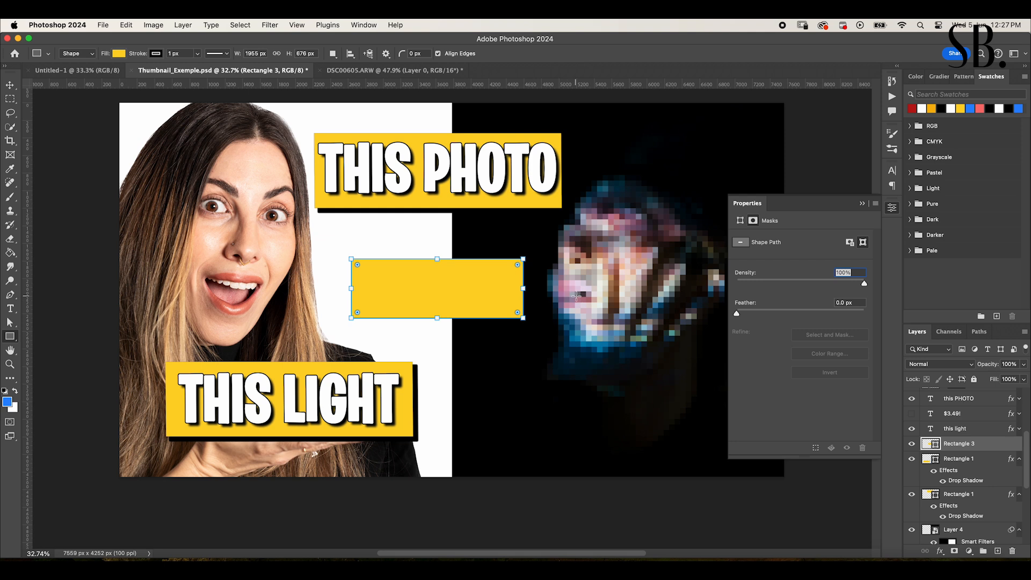
pyautogui.click(122, 56)
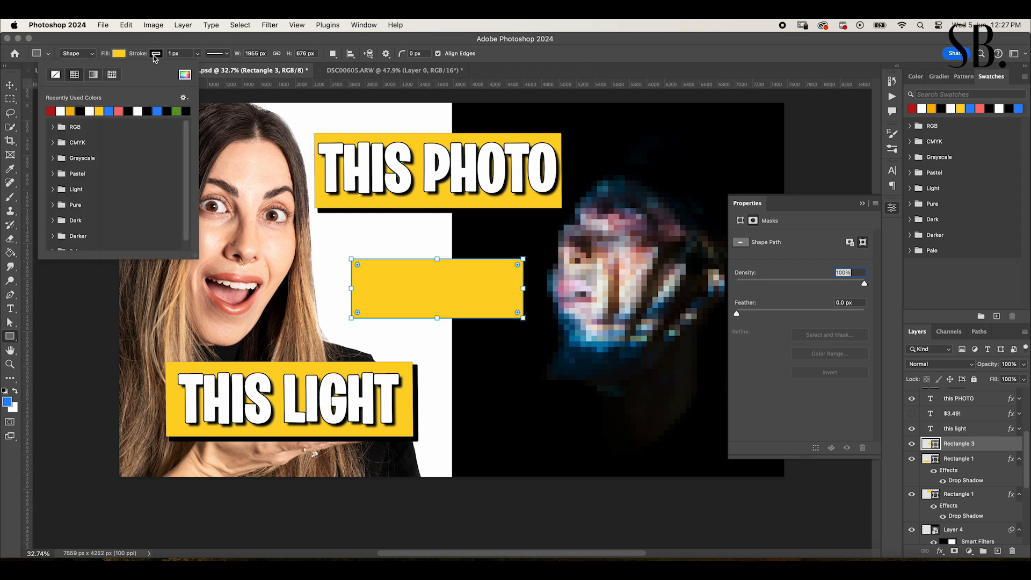
pyautogui.click(143, 43)
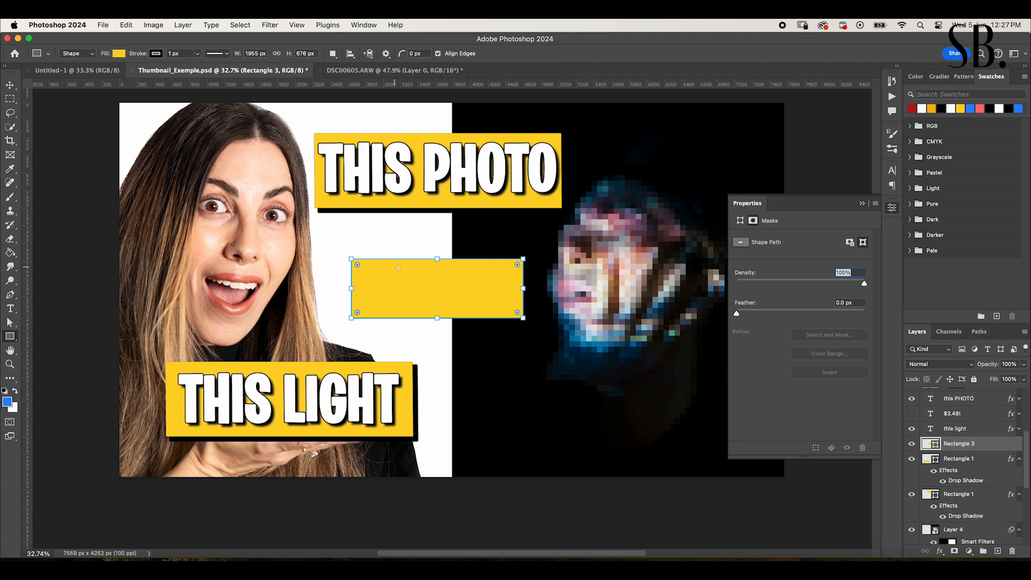
pyautogui.click(961, 449)
pyautogui.click(962, 447)
pyautogui.press('BackSpace')
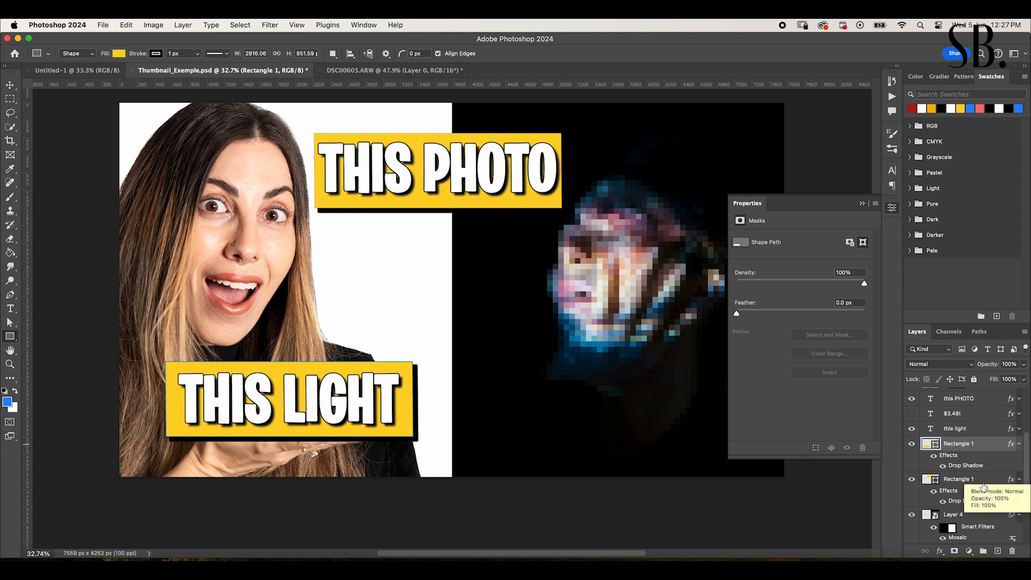
# - Try Drop Shadow angles of -67, -175 and -8 degrees on the rectangle behind THIS LIGHT, and discard the changes
pyautogui.scroll(-2, 979, 465)
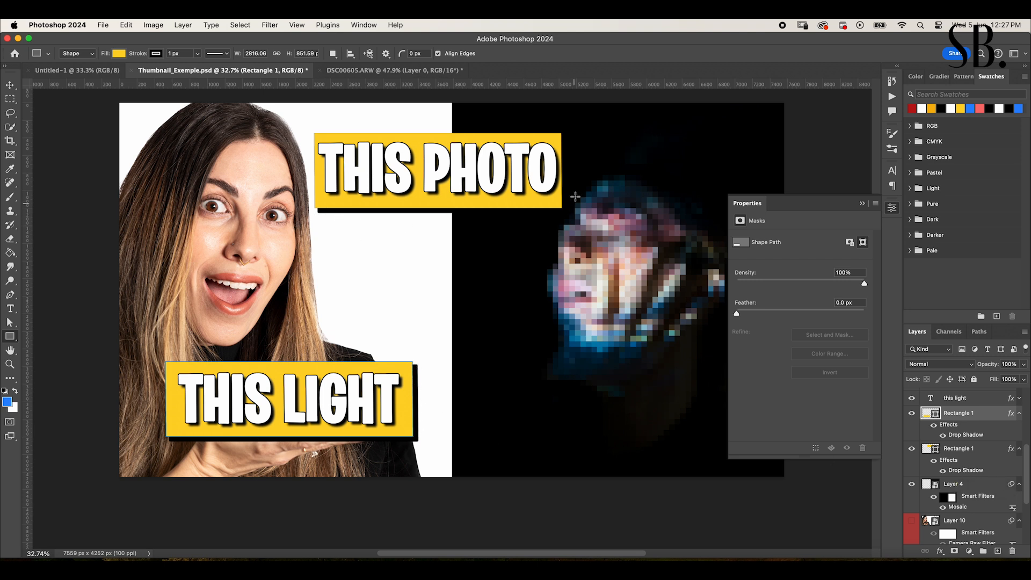
pyautogui.doubleClick(966, 436)
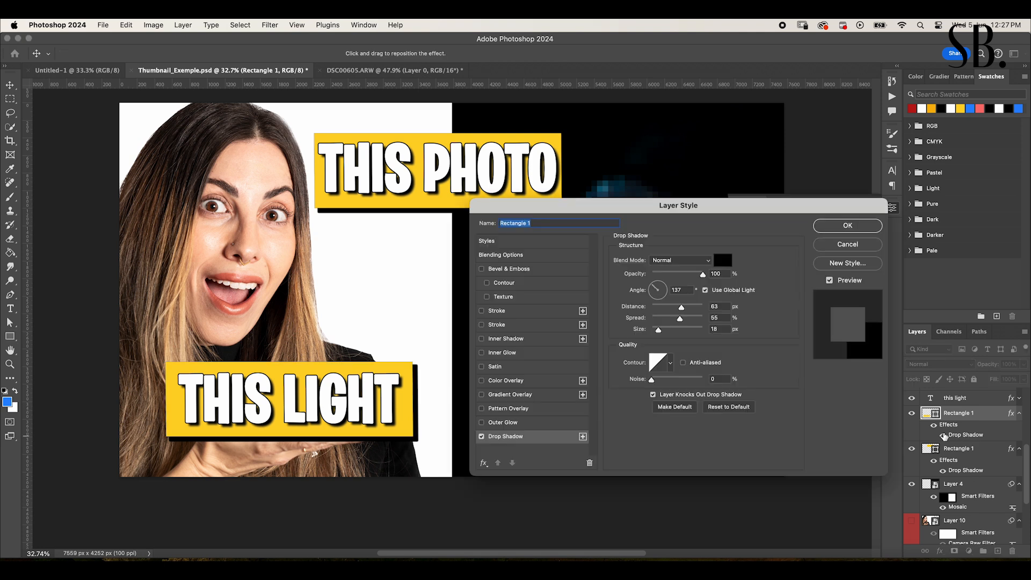
pyautogui.moveTo(661, 282); pyautogui.dragTo(662, 300)
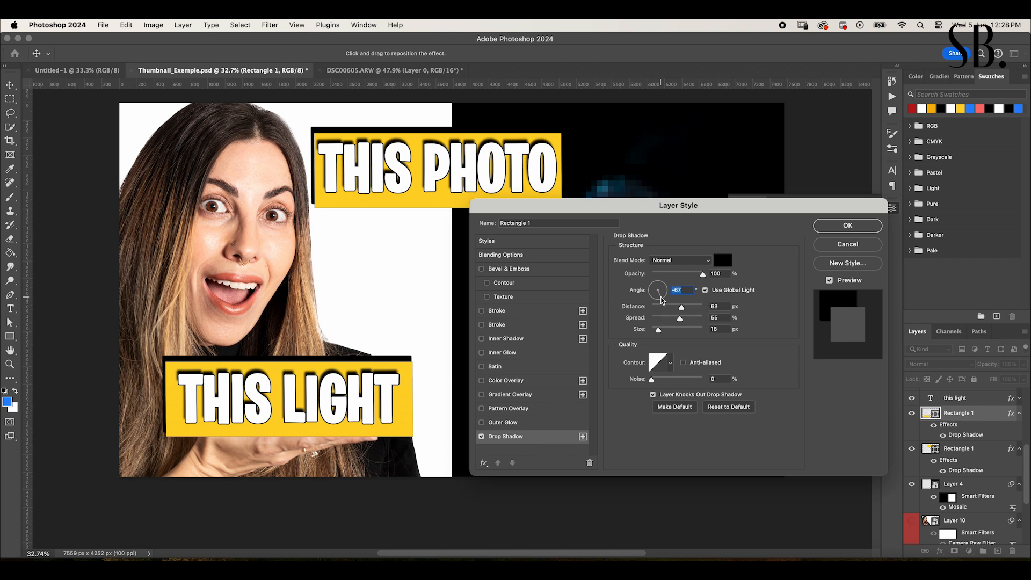
pyautogui.moveTo(662, 300); pyautogui.dragTo(654, 294)
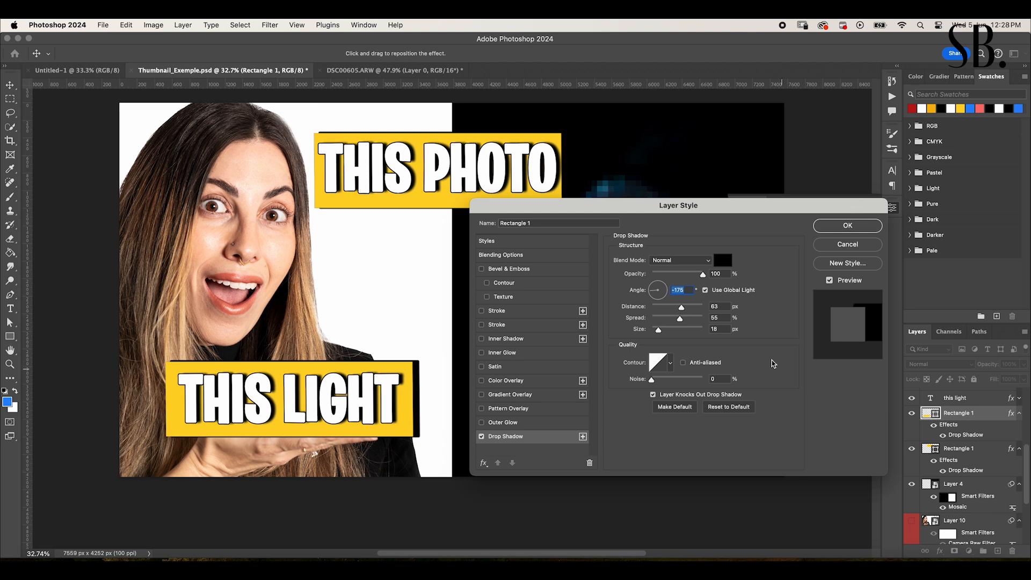
pyautogui.click(664, 292)
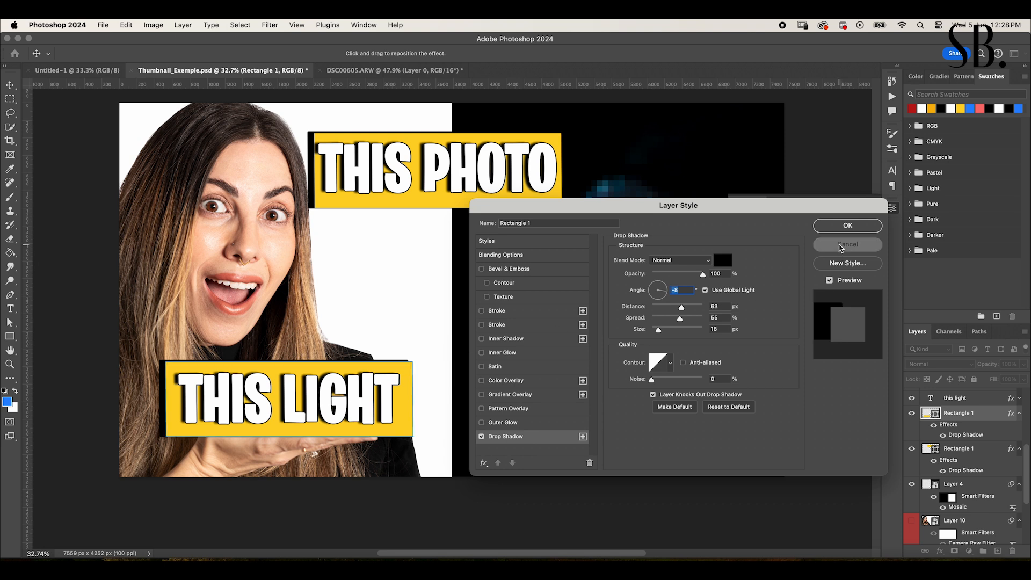
pyautogui.click(841, 248)
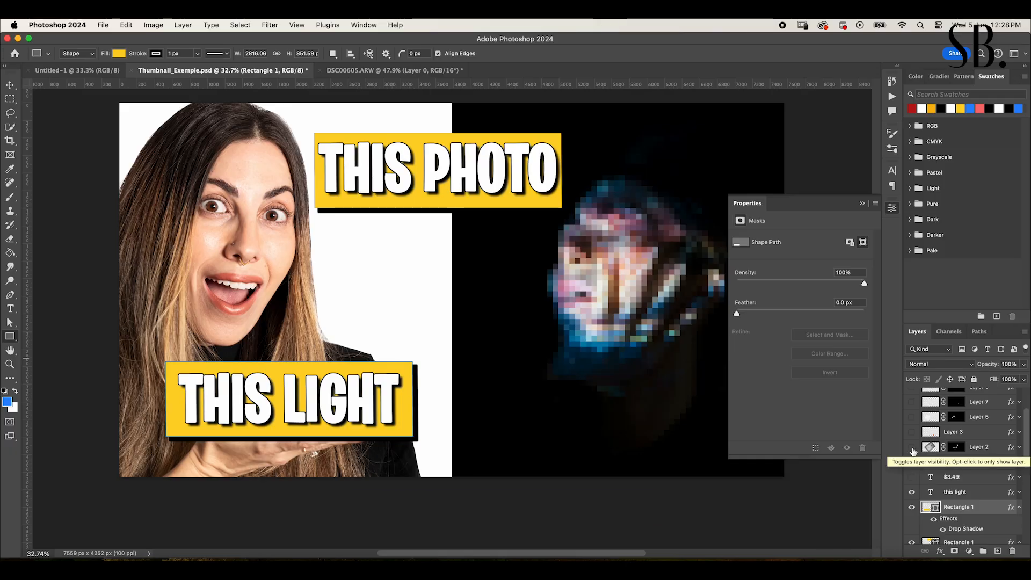
# - Show Layer 2 with the USB light and expand its list of layer effects
pyautogui.click(912, 448)
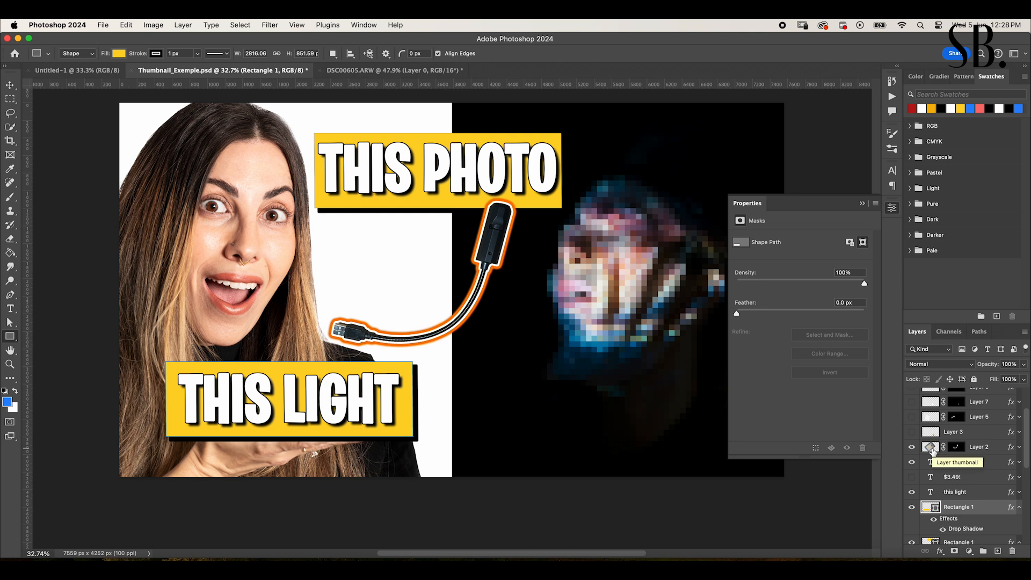
pyautogui.click(1019, 447)
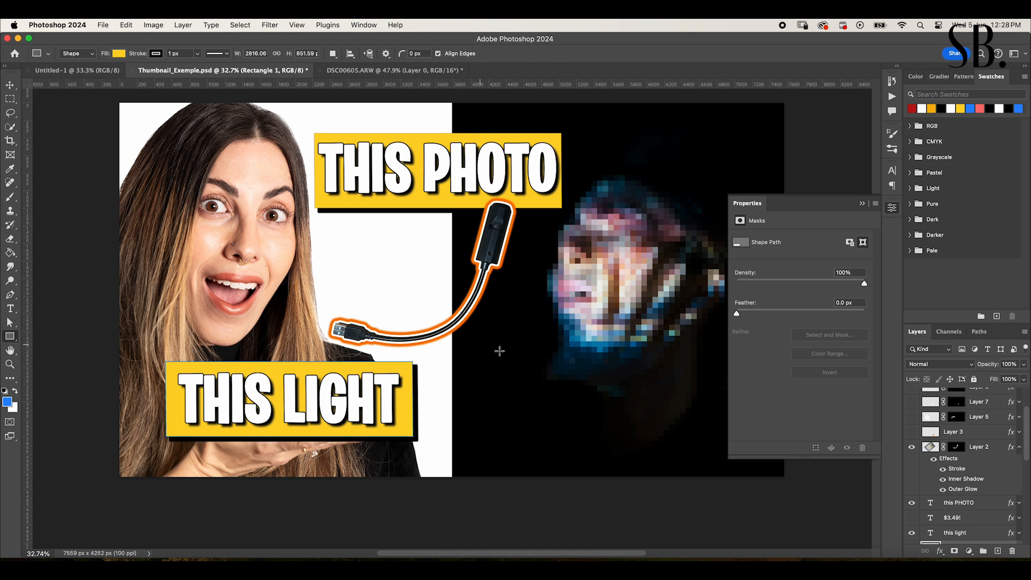
pyautogui.scroll(-2, 976, 483)
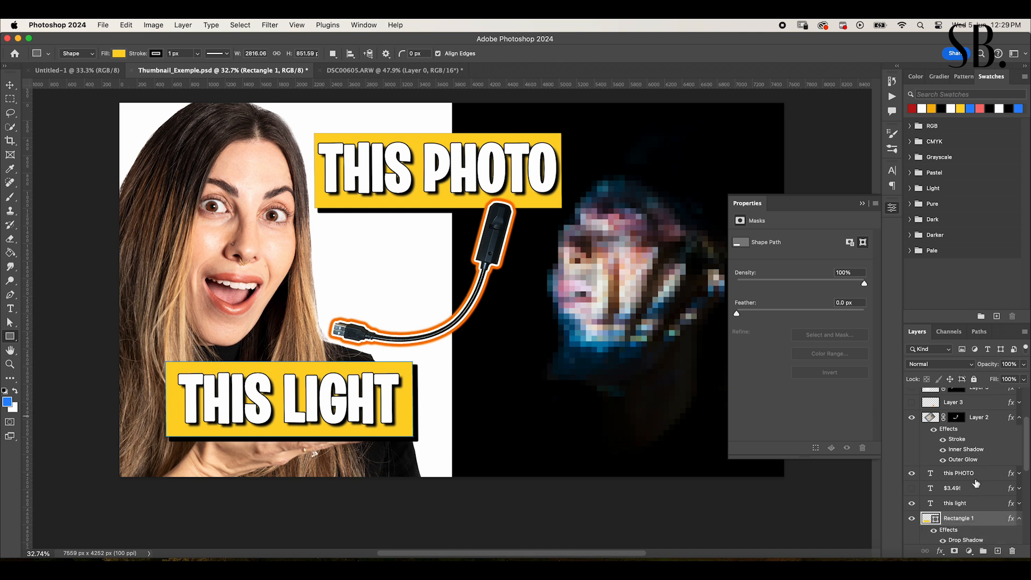
# - Show the $3.49! price text layer in the example thumbnail
pyautogui.click(912, 490)
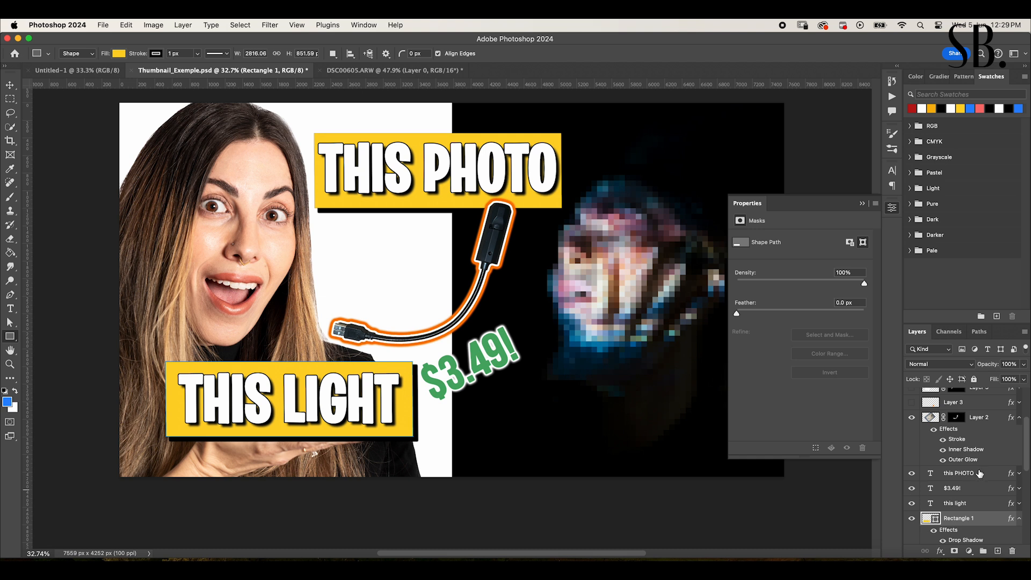
pyautogui.scroll(3, 980, 476)
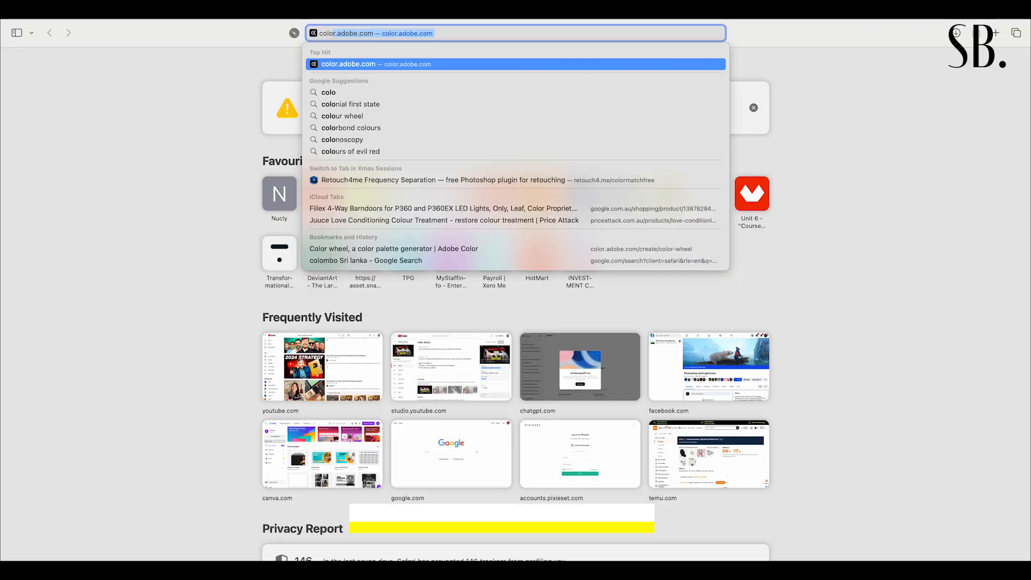
# - Open color.adobe.com in the browser and try the Monochromatic and Triad color harmonies on the color wheel
pyautogui.write('adobe.com')
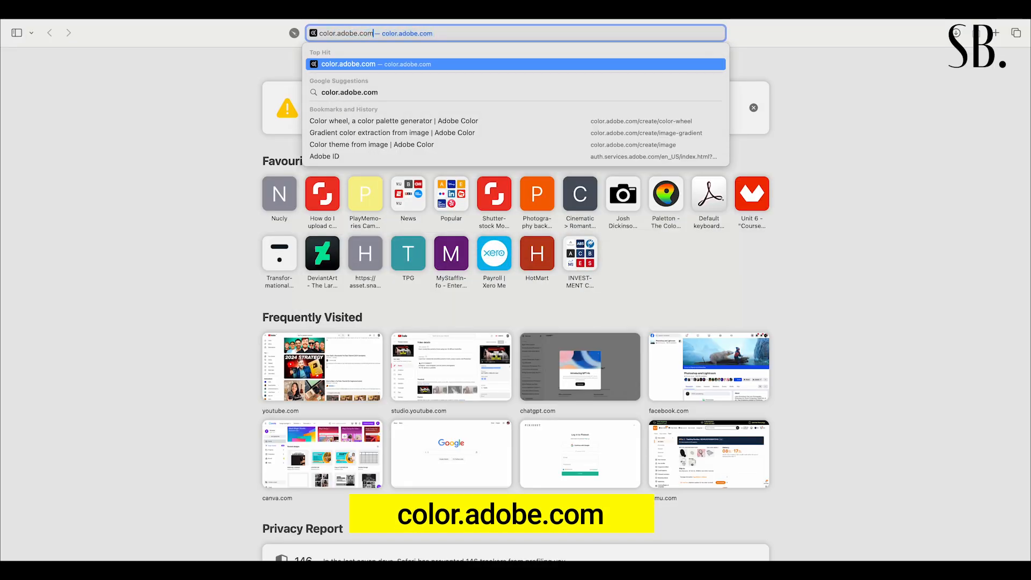
pyautogui.press('Return')
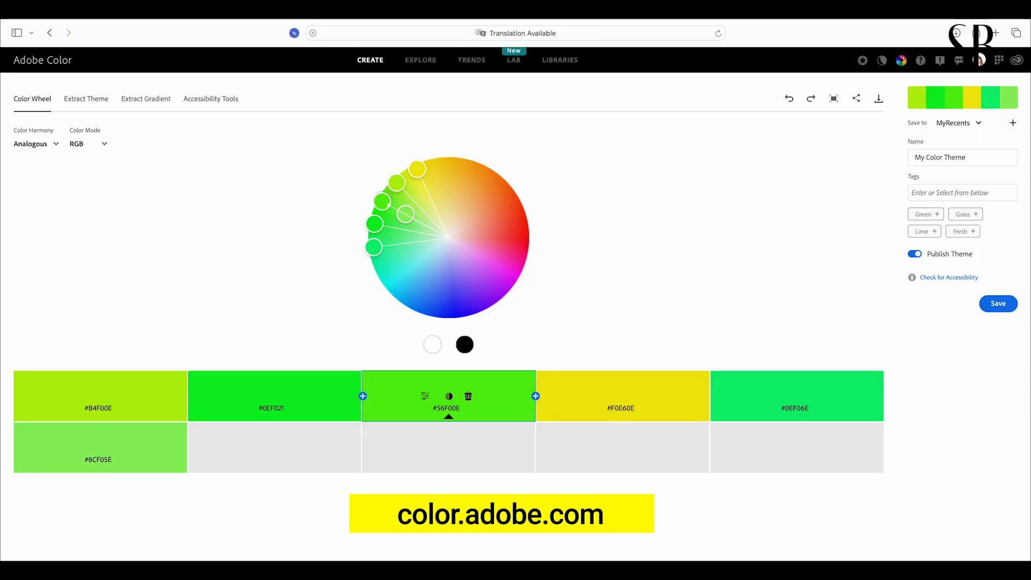
pyautogui.click(55, 144)
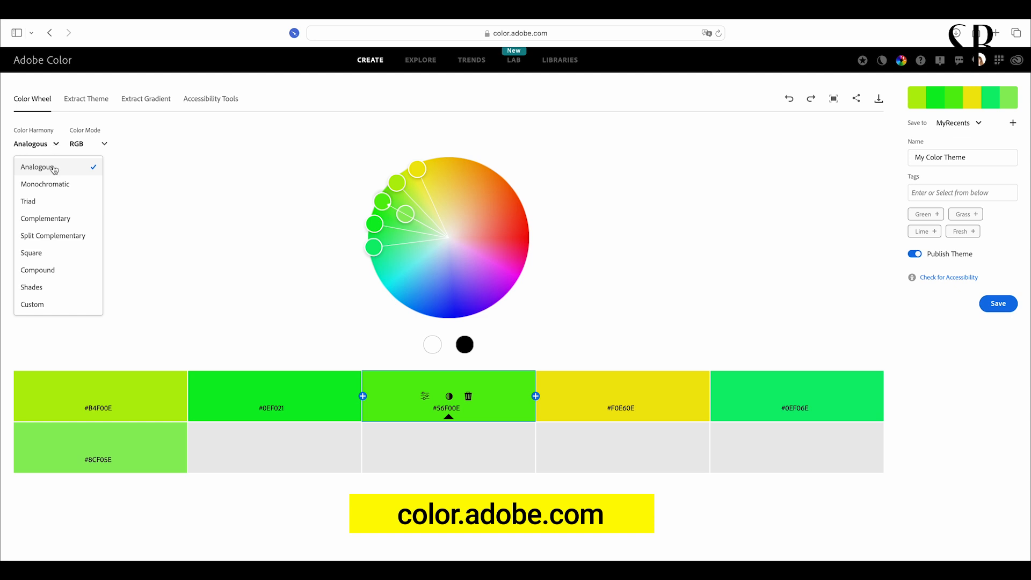
pyautogui.click(48, 188)
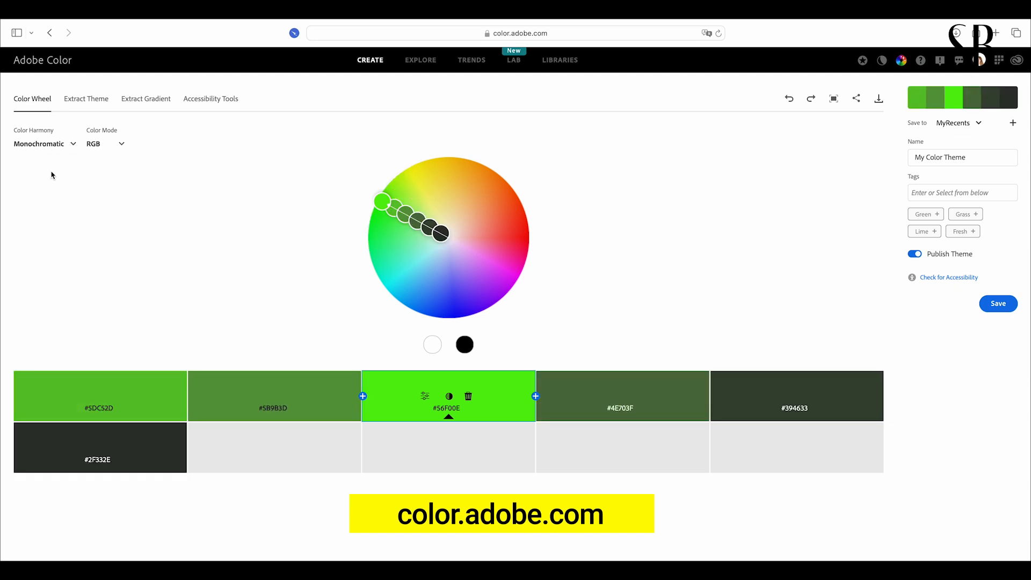
pyautogui.click(55, 143)
pyautogui.click(40, 202)
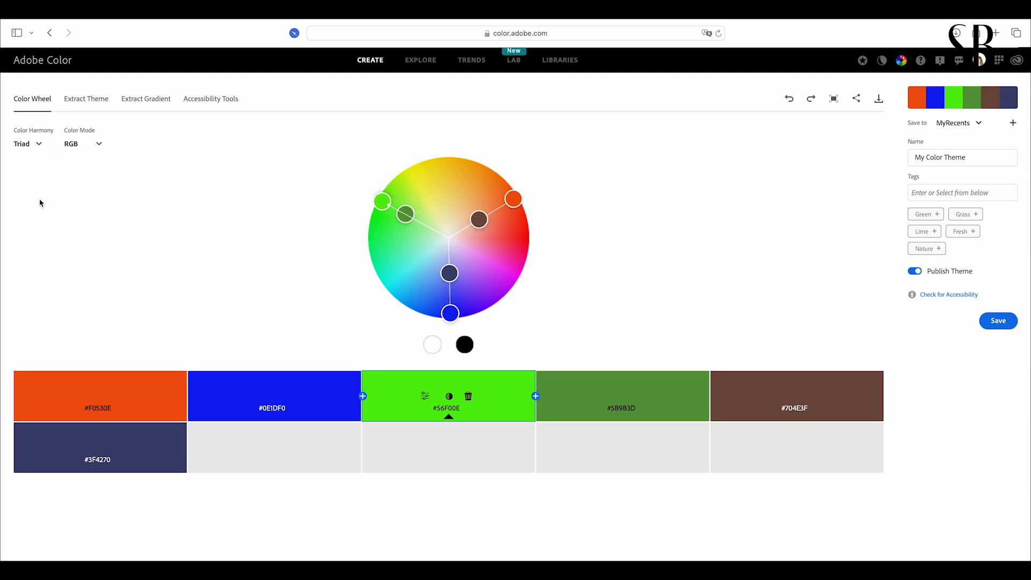
# - Rotate the Triad's orange marker to bright green on the color wheel, and explore the Complementary harmony
pyautogui.moveTo(513, 199)
pyautogui.mouseDown()
pyautogui.moveTo(532, 242)
pyautogui.moveTo(525, 262)
pyautogui.moveTo(531, 227)
pyautogui.moveTo(478, 181)
pyautogui.moveTo(400, 170)
pyautogui.moveTo(371, 212)
pyautogui.mouseUp()
pyautogui.click(39, 147)
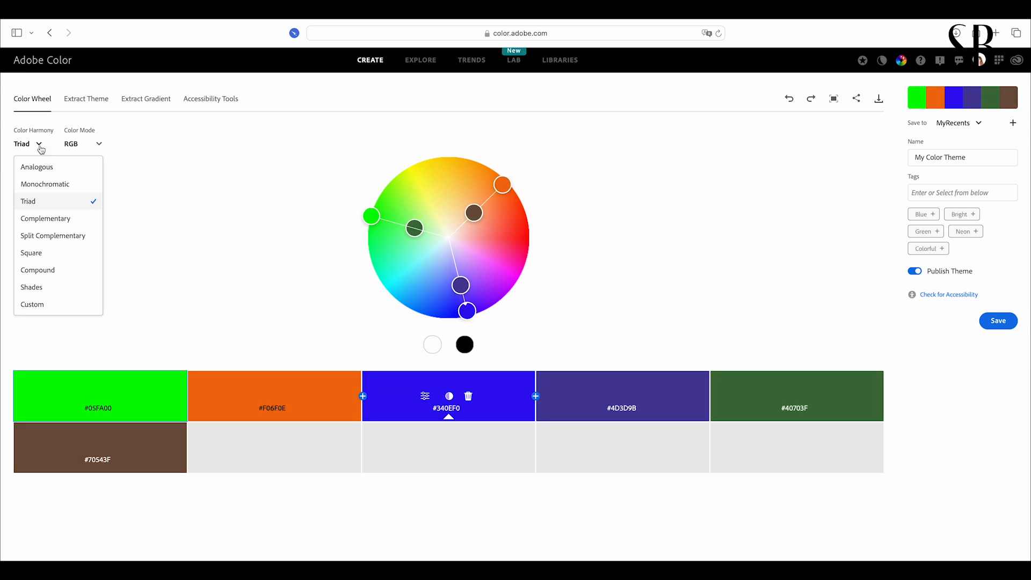
pyautogui.click(39, 216)
pyautogui.moveTo(428, 167); pyautogui.dragTo(488, 186)
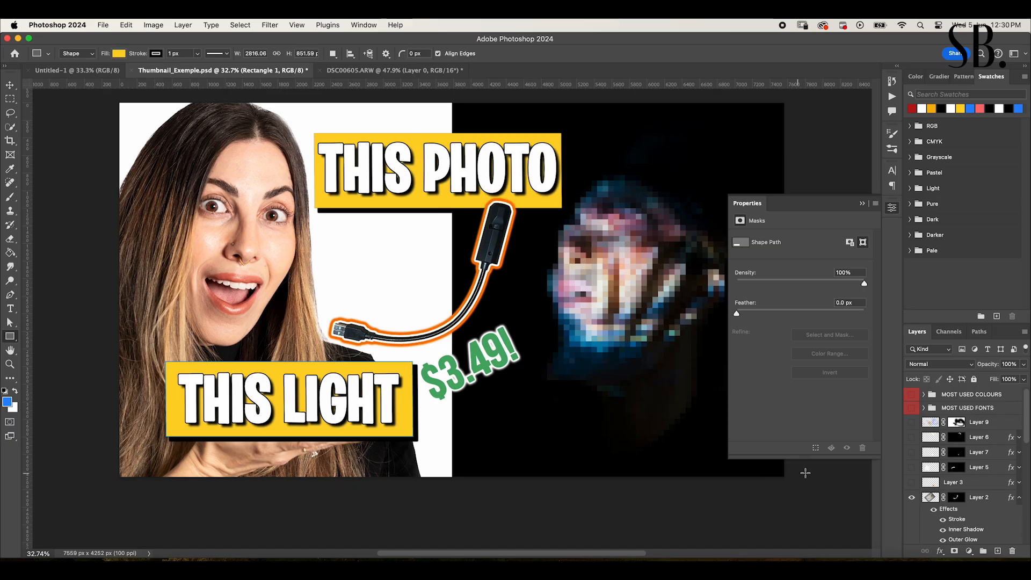
# - Return to Photoshop, hide all visible thumbnail layers in the example file and show the MOST USED COLOURS group
pyautogui.click(911, 497)
pyautogui.moveTo(1027, 438); pyautogui.dragTo(1029, 489)
pyautogui.moveTo(912, 406); pyautogui.dragTo(913, 499)
pyautogui.moveTo(1026, 517); pyautogui.dragTo(1018, 407)
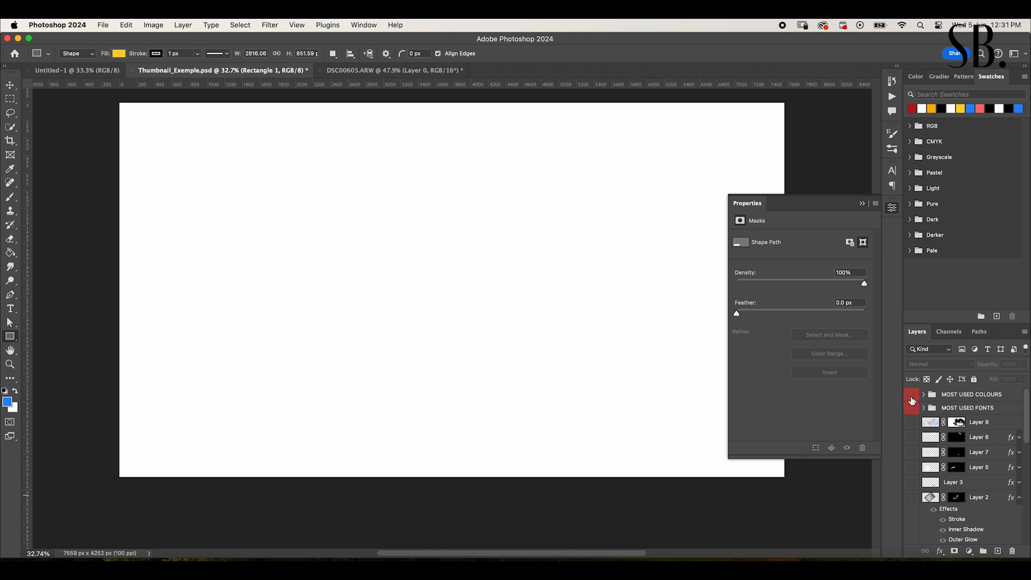
pyautogui.click(911, 395)
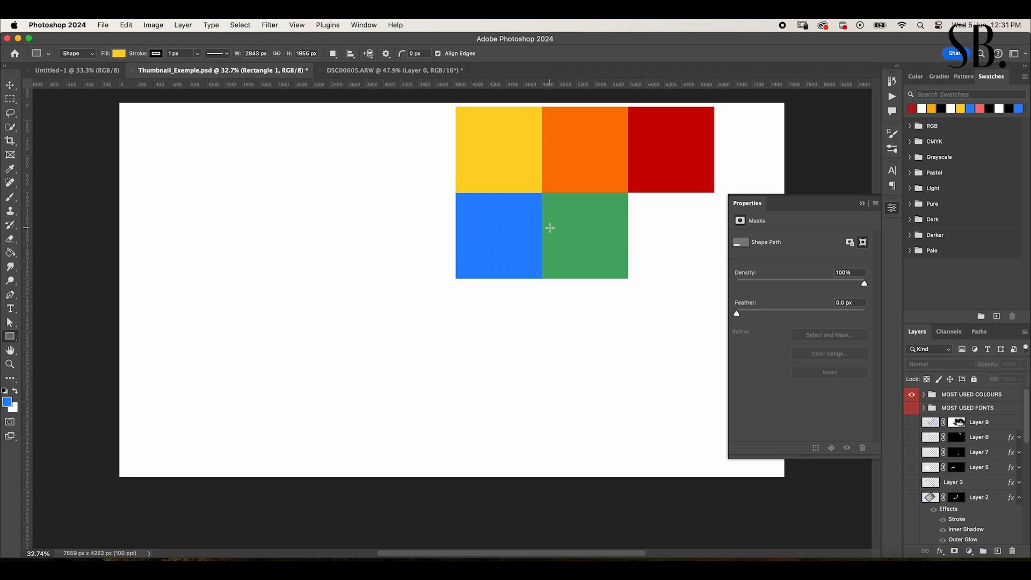
# - Sample the yellow, orange and red squares with the Eyedropper, ending with the blue square as the foreground color
pyautogui.press('i')
pyautogui.click(524, 177)
pyautogui.click(492, 145)
pyautogui.click(595, 148)
pyautogui.click(681, 145)
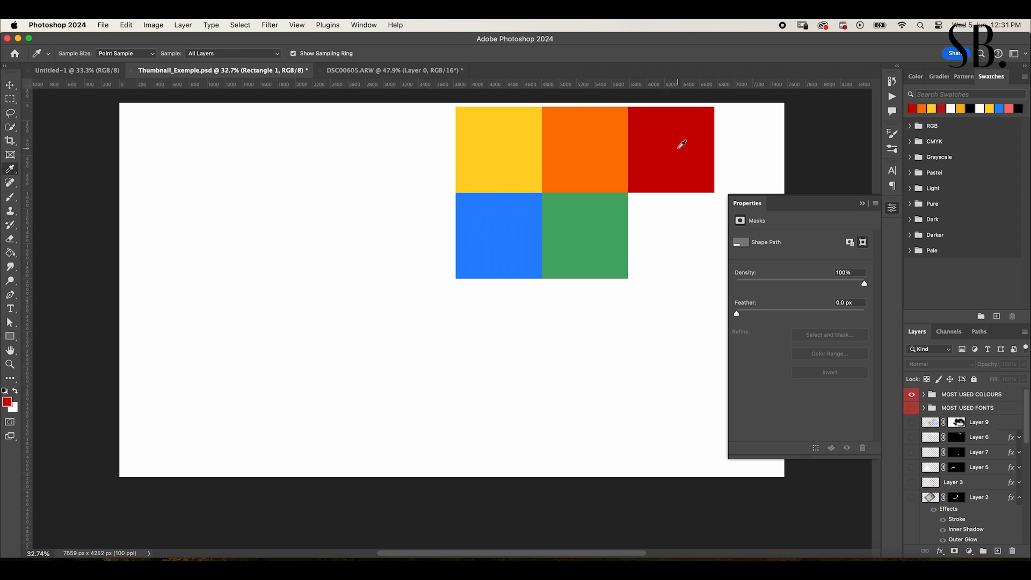
pyautogui.click(512, 219)
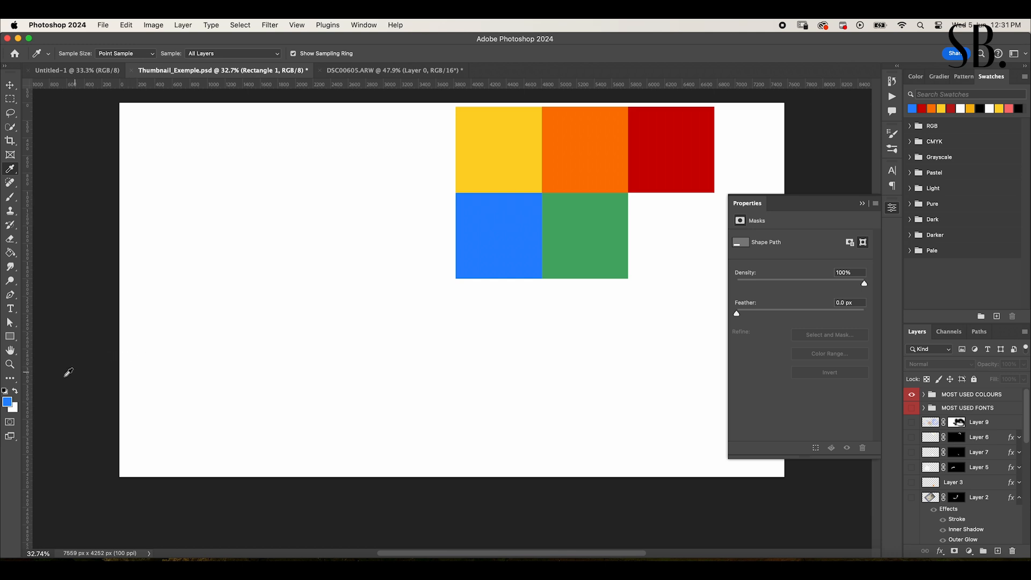
# - Try the darker blue 0e3c75 as the foreground color, and discard the change
pyautogui.click(8, 400)
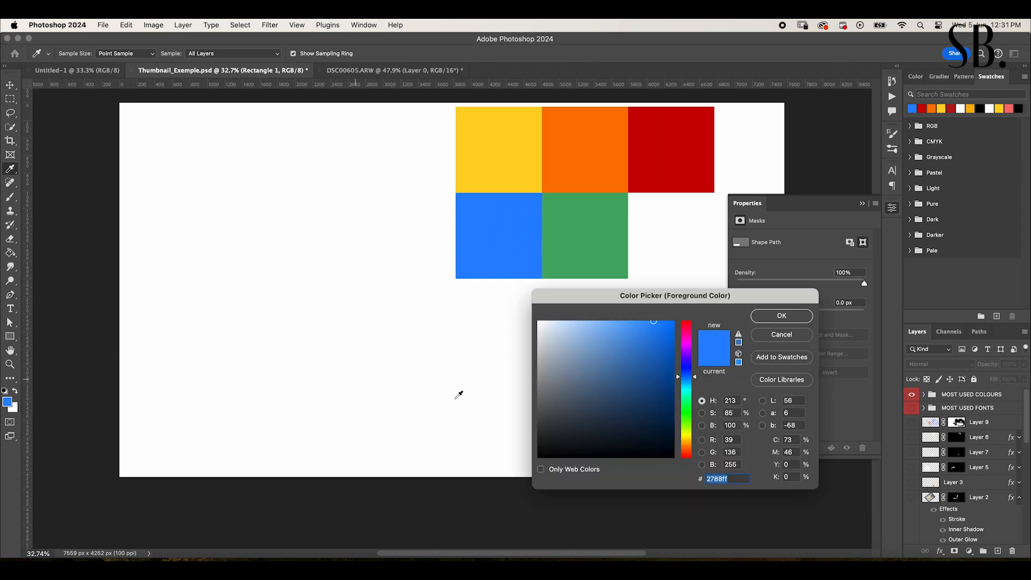
pyautogui.moveTo(654, 322)
pyautogui.mouseDown()
pyautogui.moveTo(655, 354)
pyautogui.moveTo(613, 355)
pyautogui.moveTo(657, 396)
pyautogui.mouseUp()
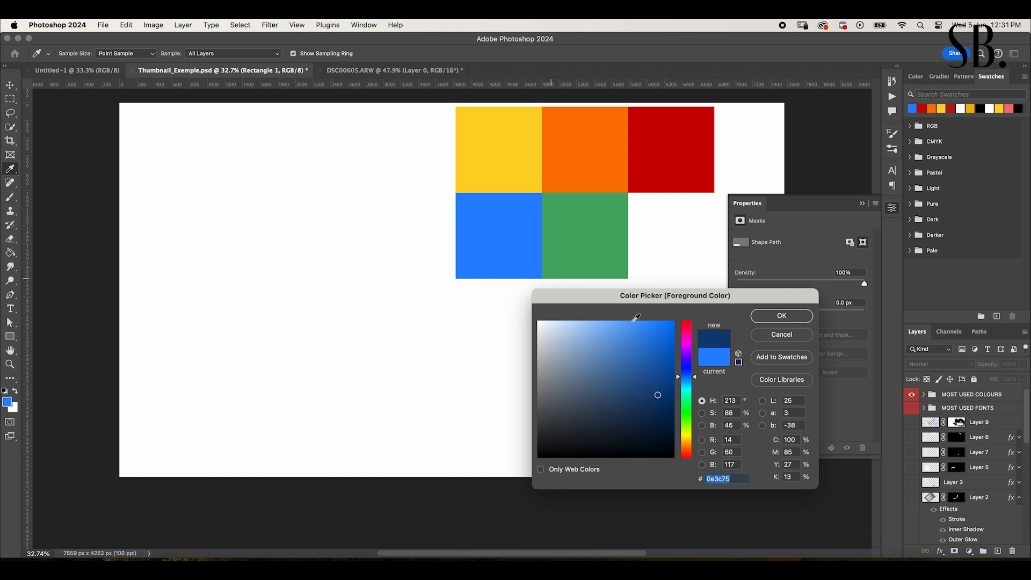
pyautogui.click(810, 339)
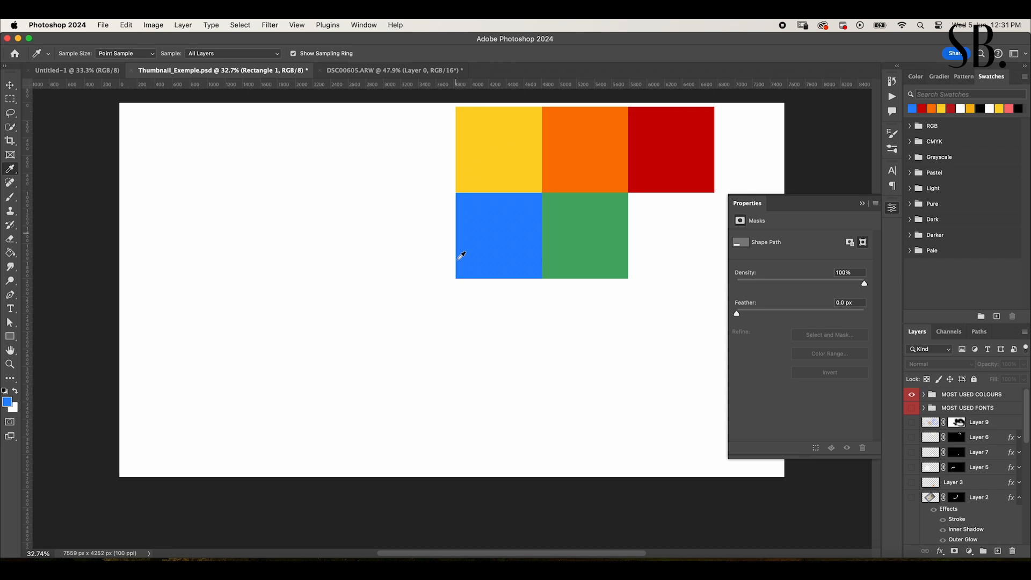
# - Preview the MOST USED FONTS and MOST USED COLOURS groups in turn, leaving both hidden
pyautogui.click(911, 397)
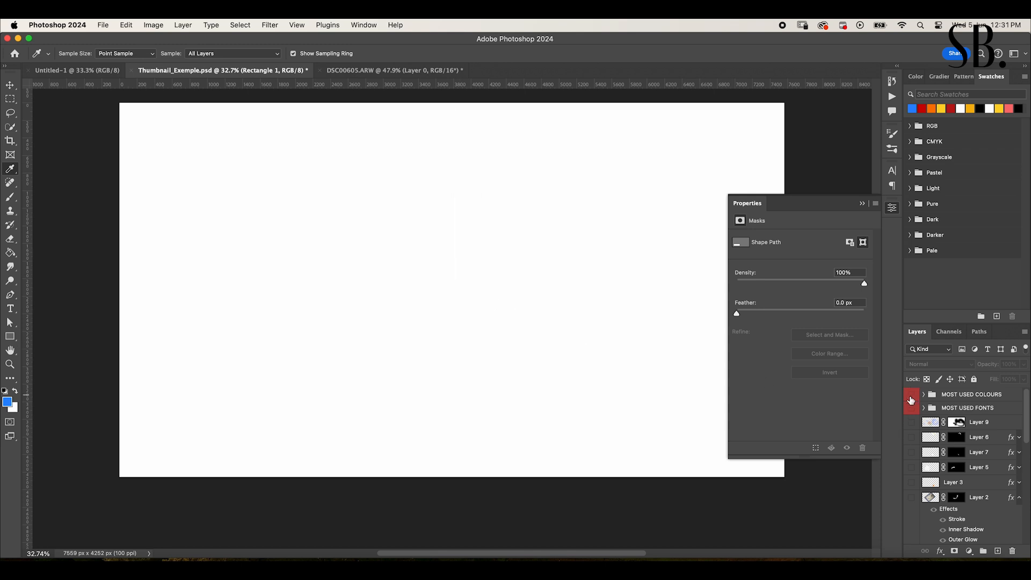
pyautogui.click(911, 409)
pyautogui.click(911, 410)
pyautogui.click(912, 395)
pyautogui.click(911, 395)
# - Inspect the font settings of the THIS LIGHT title and the $3.49! price text with the Type tool
pyautogui.scroll(-5, 915, 430)
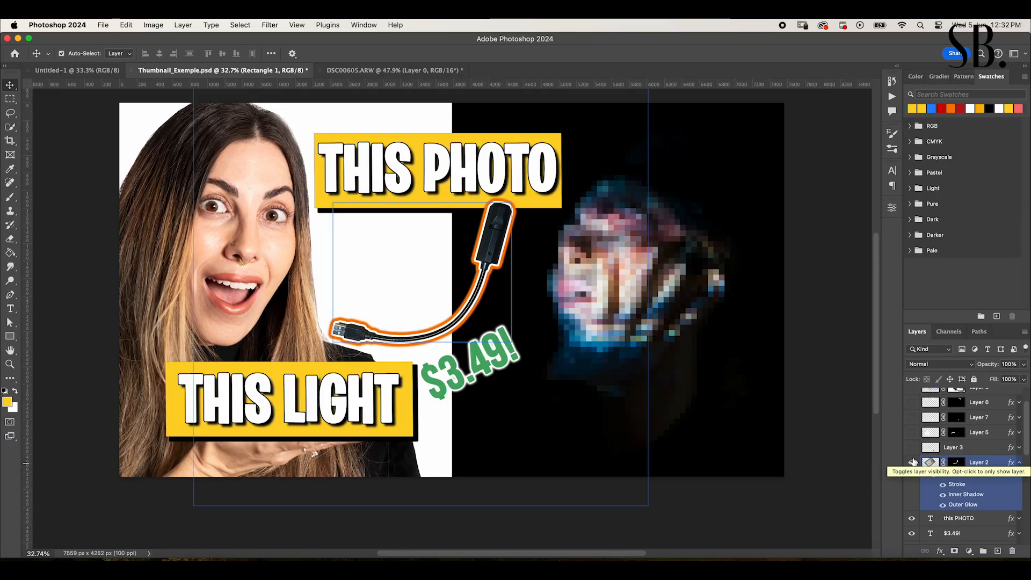
pyautogui.click(866, 502)
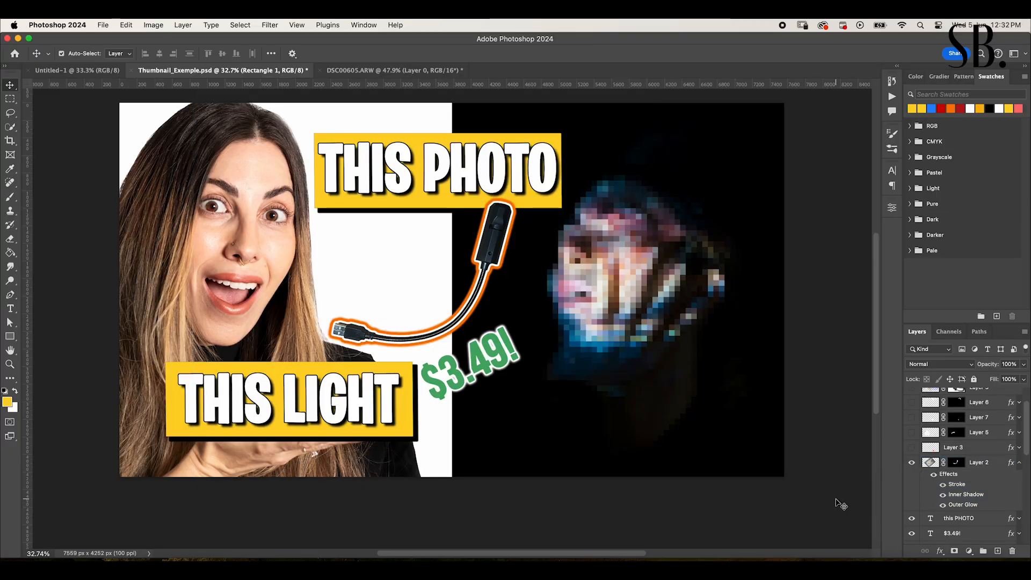
pyautogui.click(365, 395)
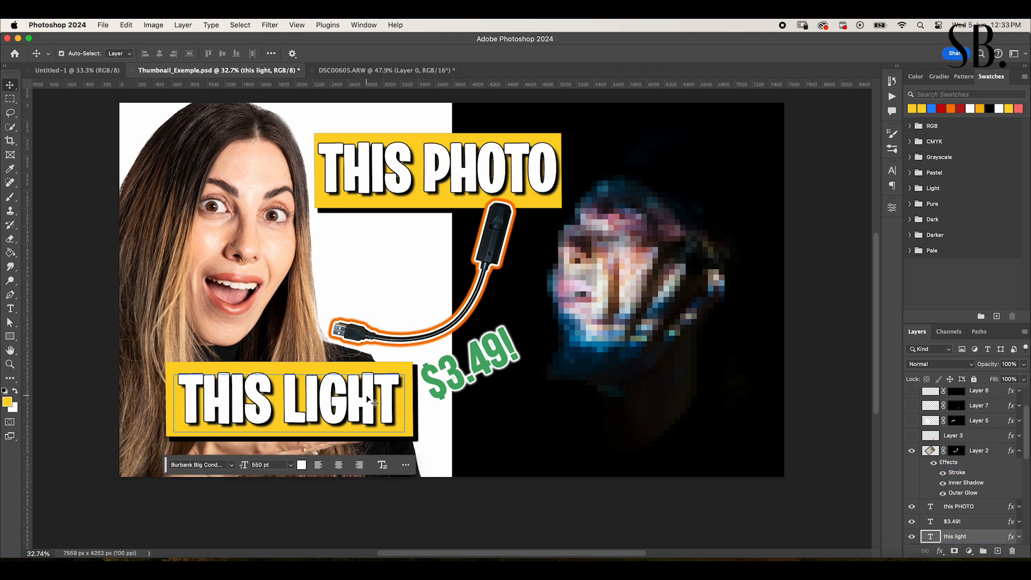
pyautogui.click(10, 308)
pyautogui.click(246, 394)
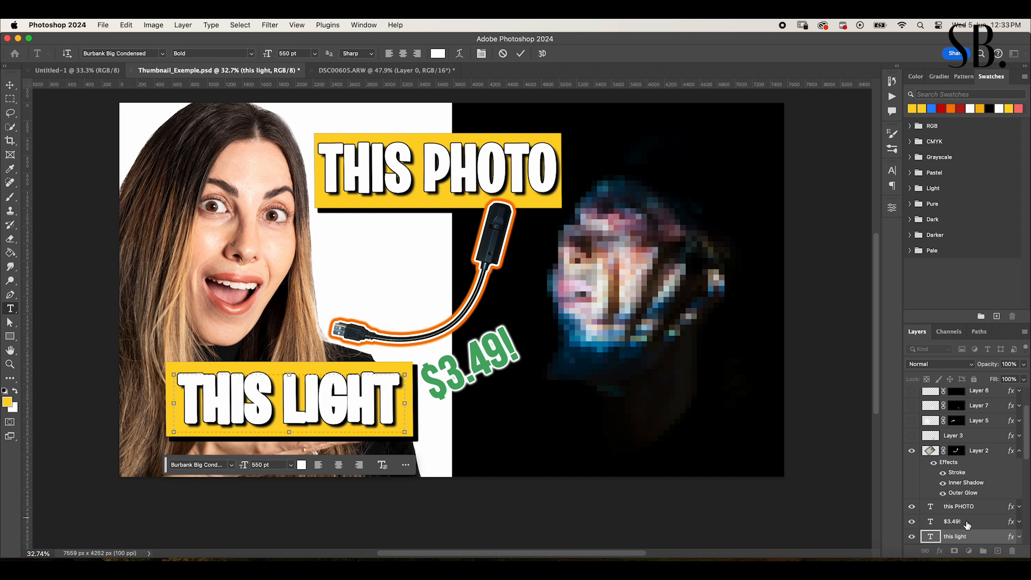
pyautogui.click(932, 516)
pyautogui.click(456, 370)
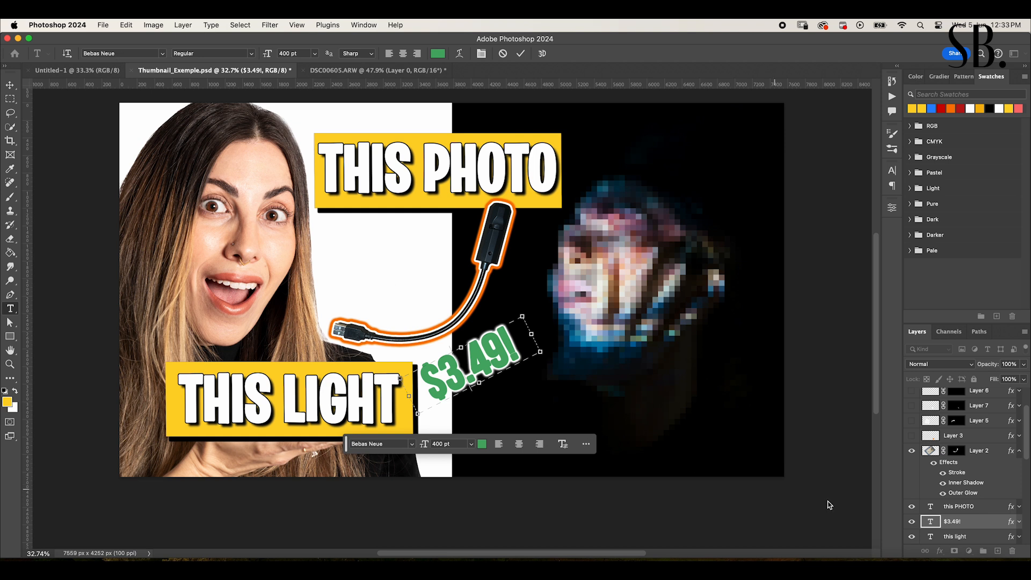
# - Show the three curved arrows on Layer 6, Layer 7 and Layer 5
pyautogui.moveTo(1028, 452); pyautogui.dragTo(1028, 436)
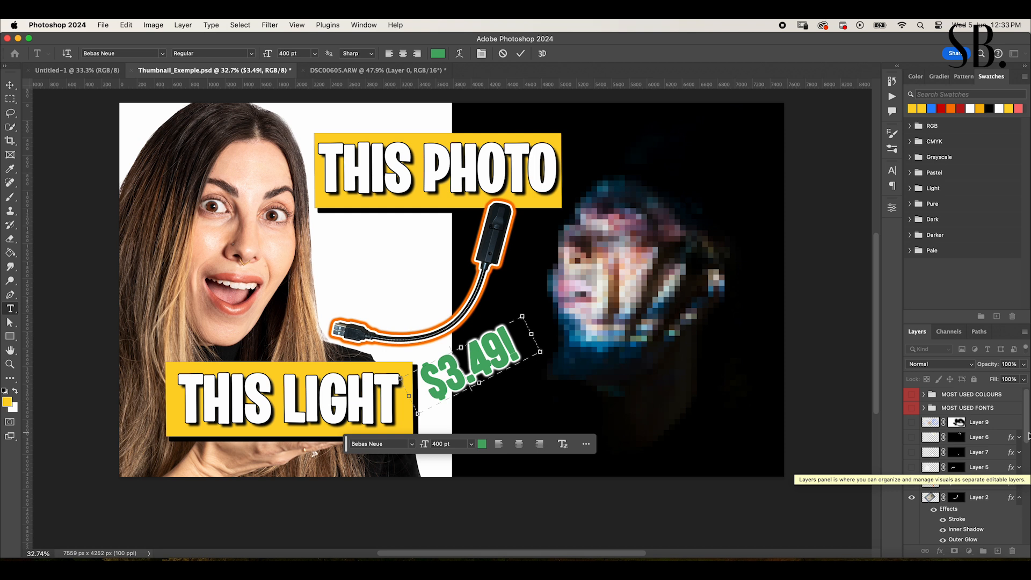
pyautogui.click(912, 439)
pyautogui.click(912, 454)
pyautogui.click(912, 467)
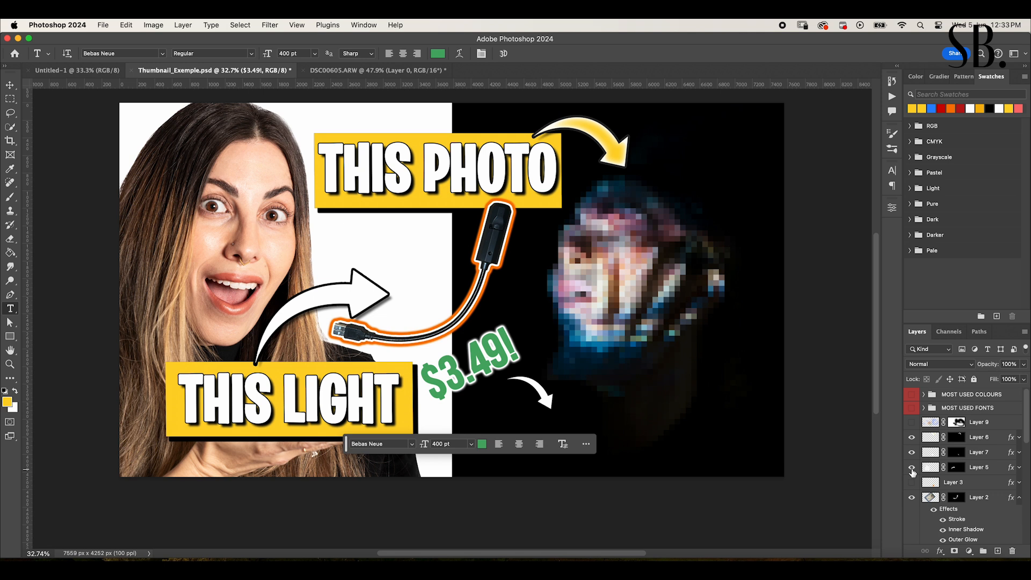
# - Expand the yellow arrow's list of effects on Layer 6 and show Layer 3 with the TEMU logo
pyautogui.click(1014, 437)
pyautogui.click(1020, 438)
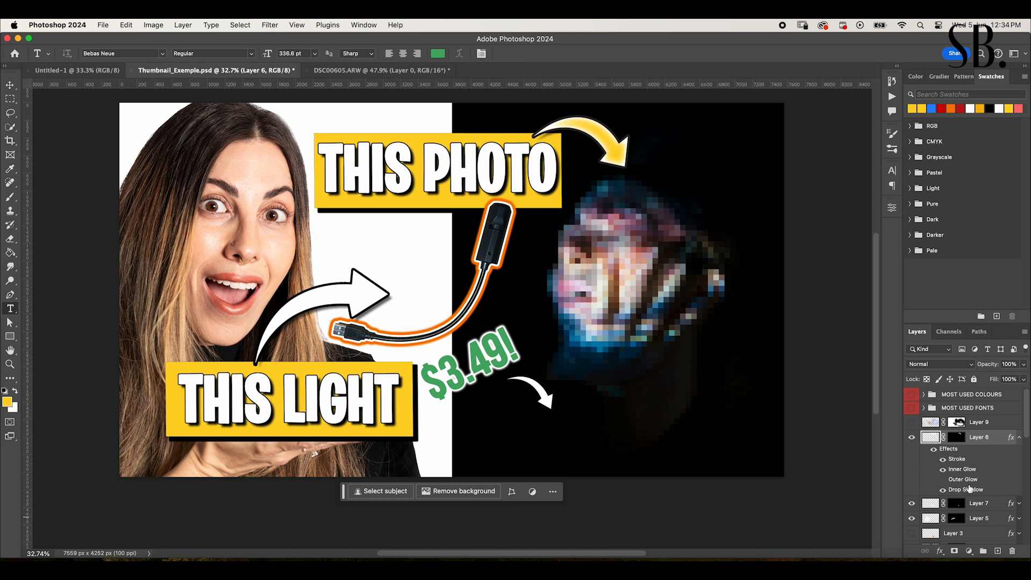
pyautogui.scroll(-2, 976, 475)
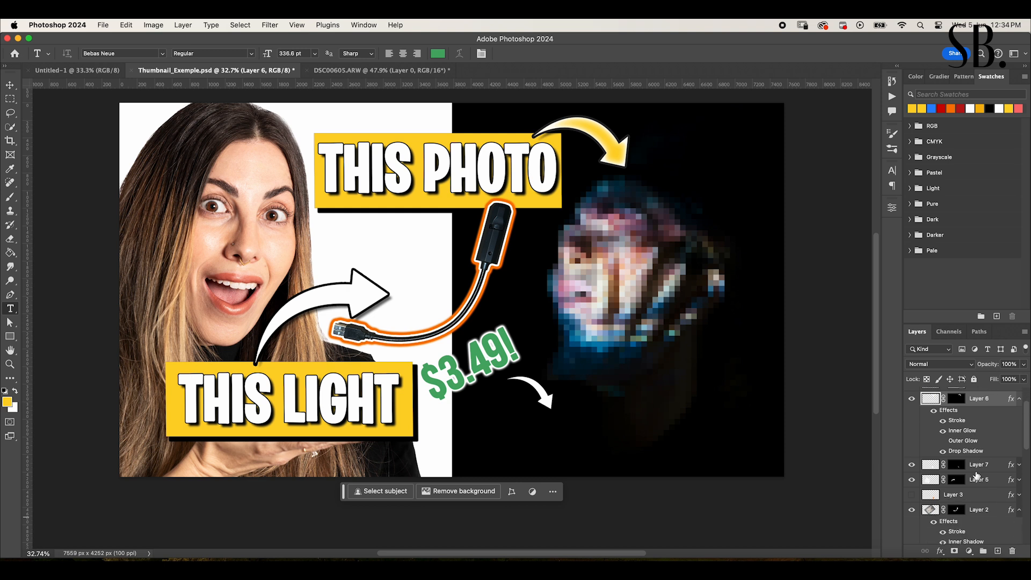
pyautogui.click(912, 495)
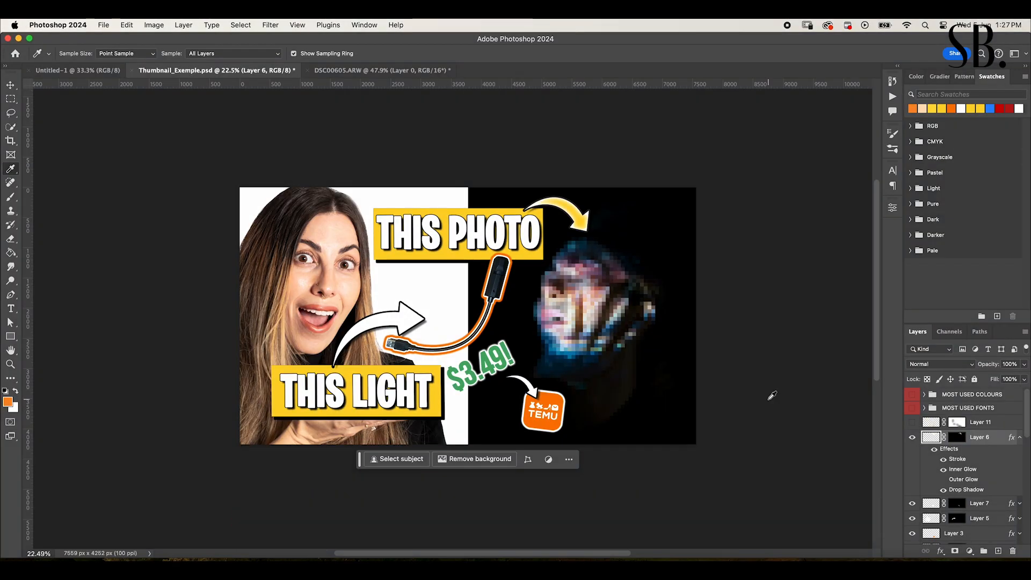
# - Toggle the visibility of Layer 11 to compare the thumbnail with and without it
pyautogui.click(913, 423)
pyautogui.click(914, 424)
pyautogui.click(913, 424)
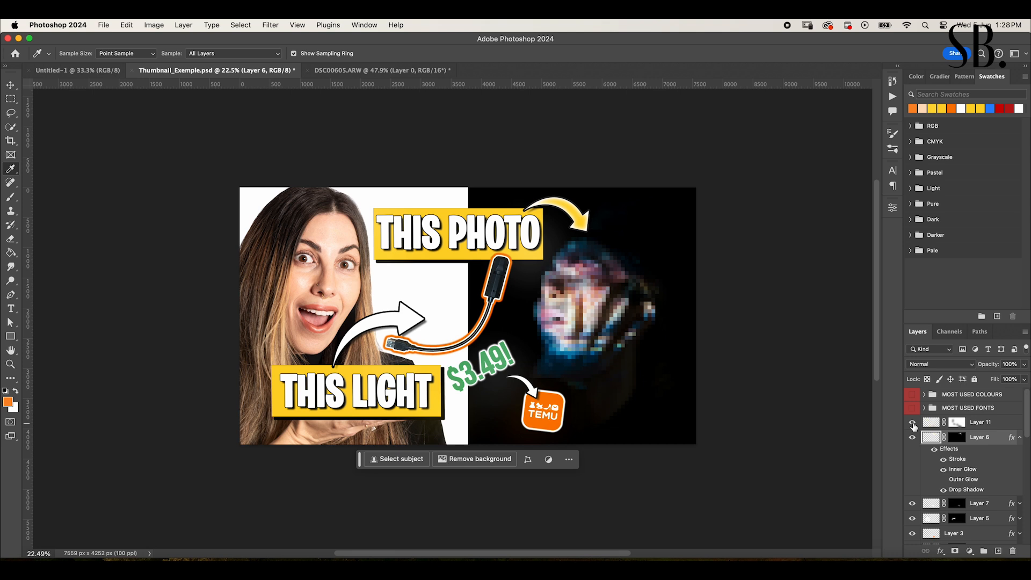
# - Add a blank layer directly above Layer 6 and hide Layer 11
pyautogui.click(999, 552)
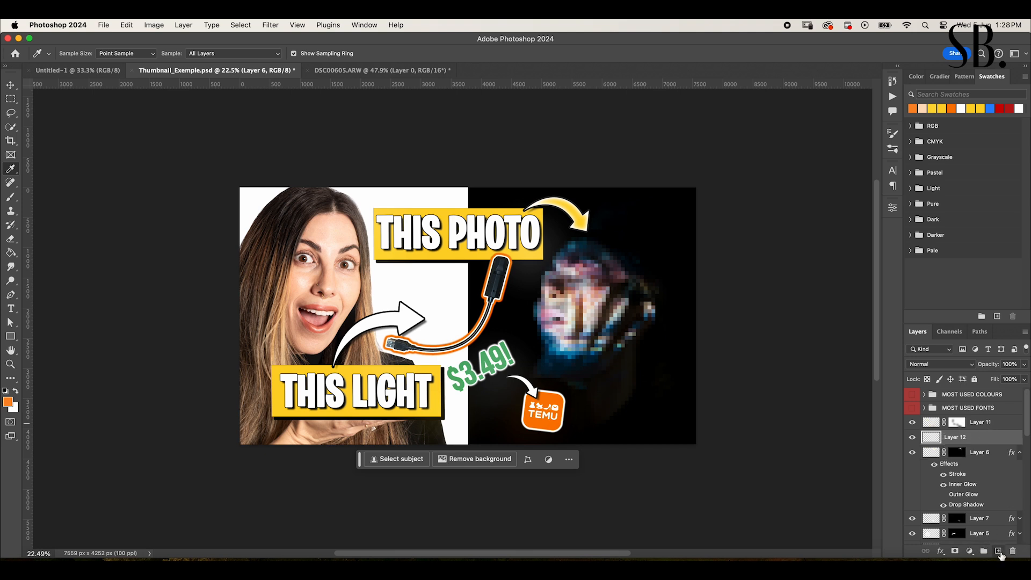
pyautogui.click(912, 423)
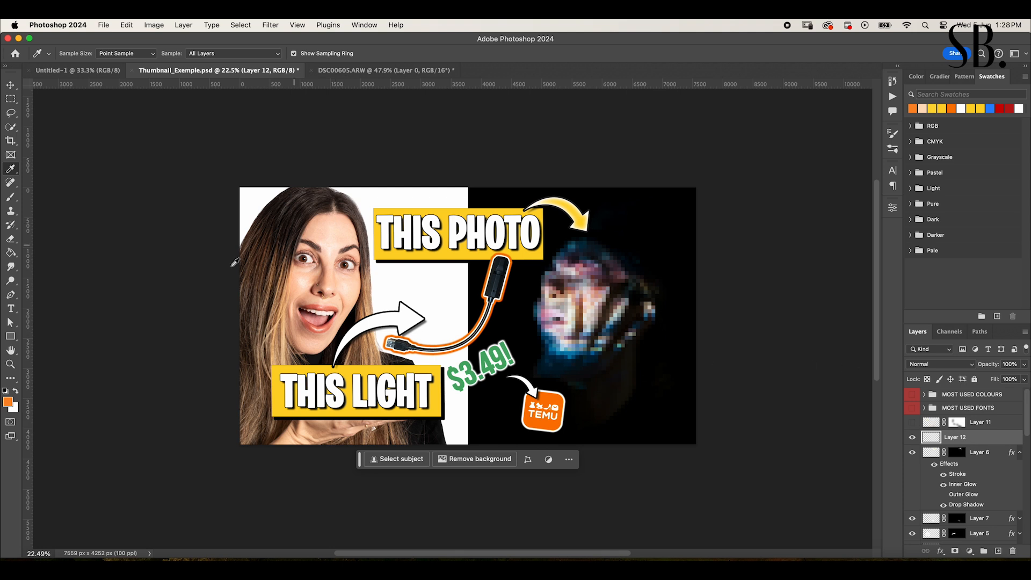
# - Sample the orange of the USB light's outline and paint a glow around the light with the 1500 px Soft Round brush at 0% hardness
pyautogui.click(11, 198)
pyautogui.click(78, 53)
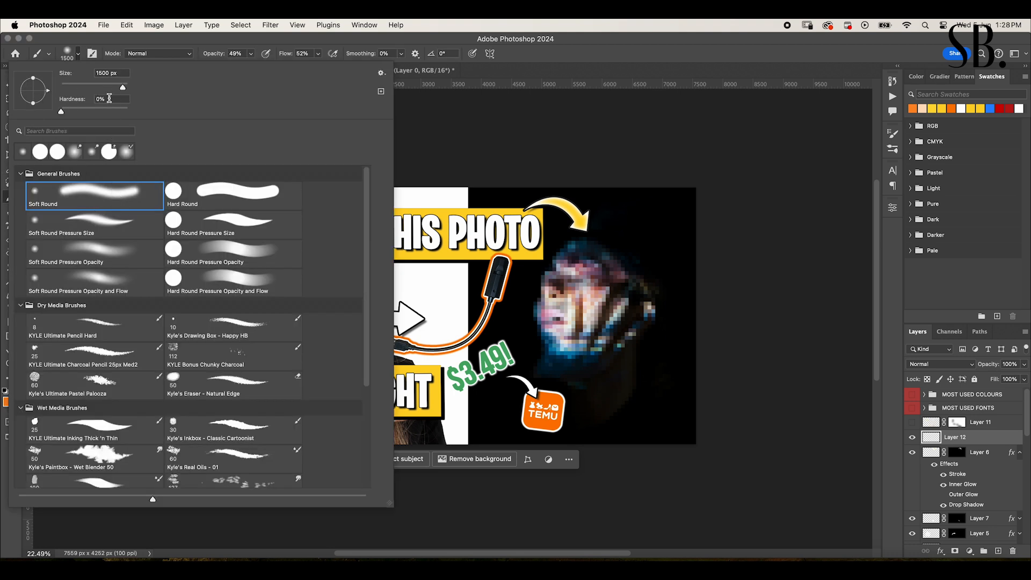
pyautogui.click(275, 38)
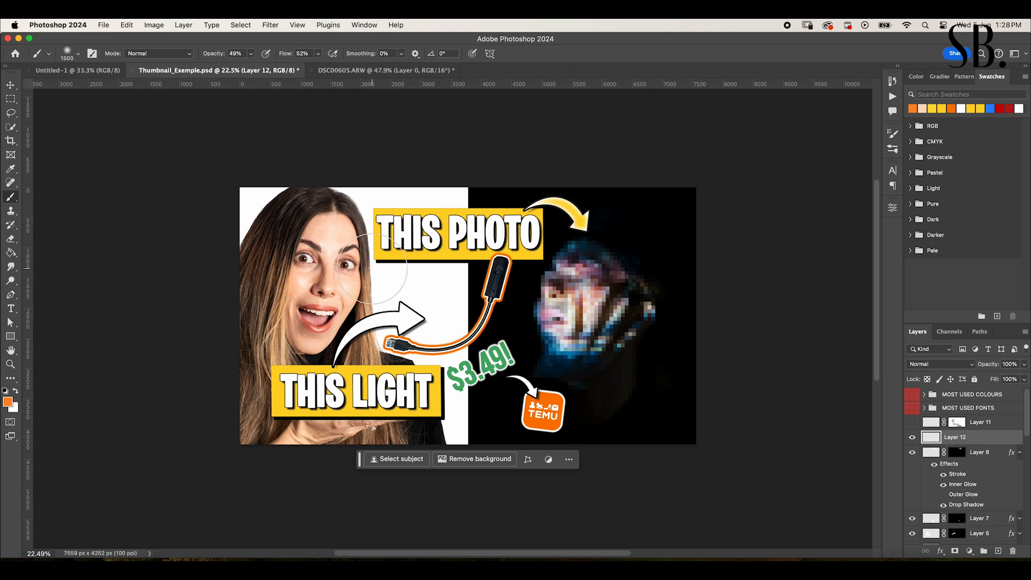
pyautogui.click(10, 169)
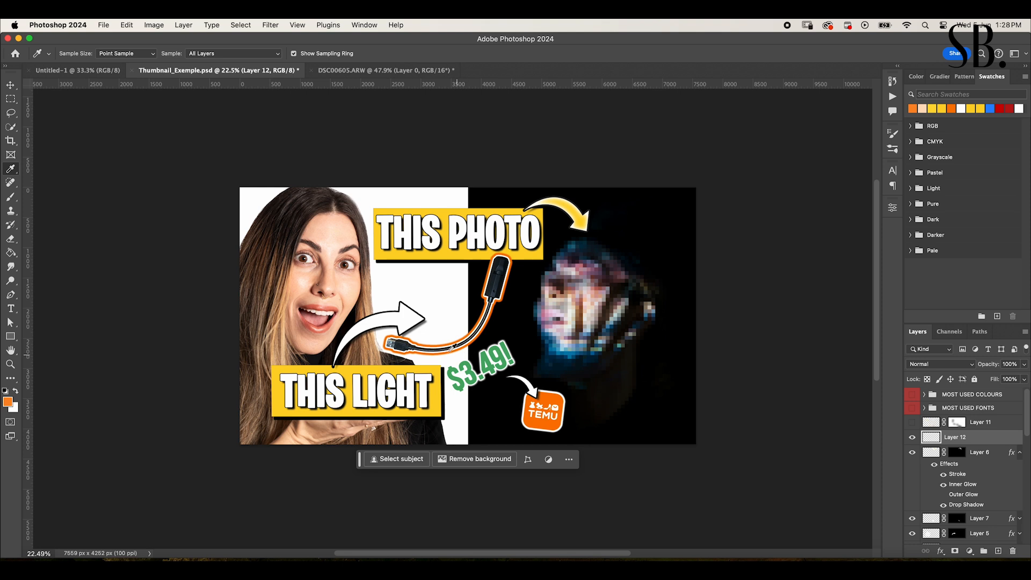
pyautogui.click(434, 343)
pyautogui.press('b')
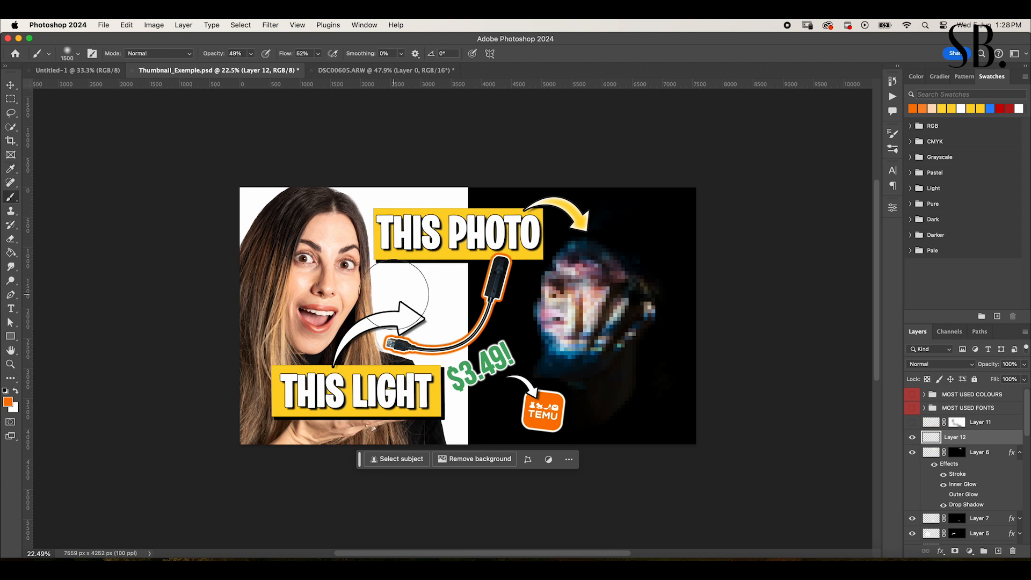
pyautogui.click(437, 321)
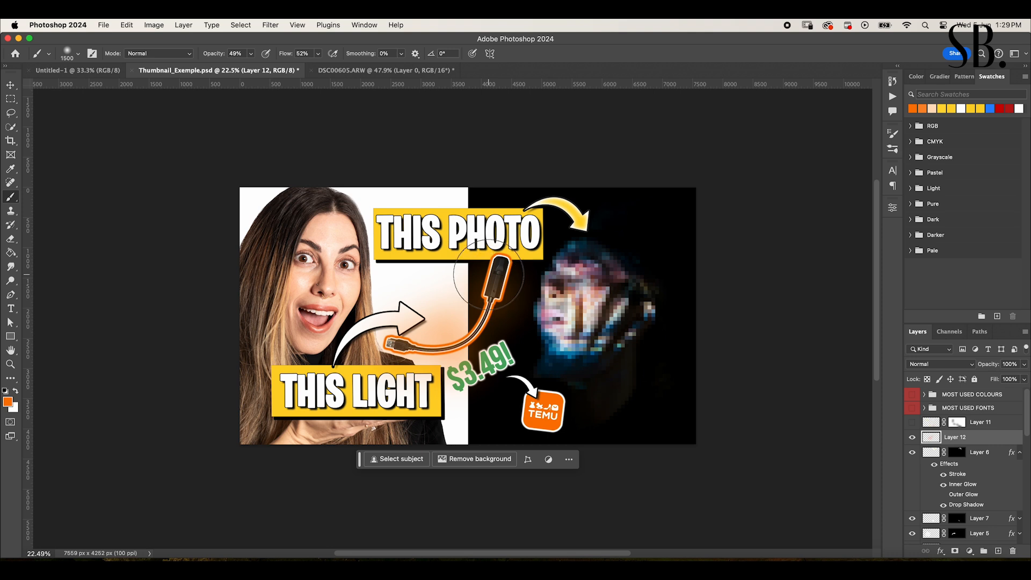
# - Sample the yellow of the THIS PHOTO banner, brush a soft yellow glow beneath it on Layer 12, and sample a pale tone from the portrait
pyautogui.press('i')
pyautogui.click(462, 248)
pyautogui.press('b')
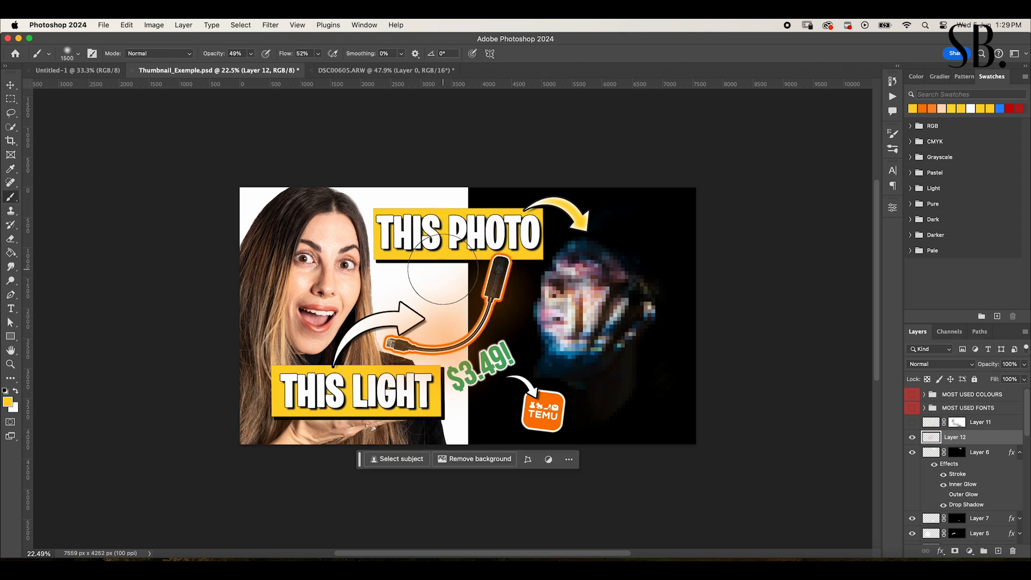
pyautogui.press('i')
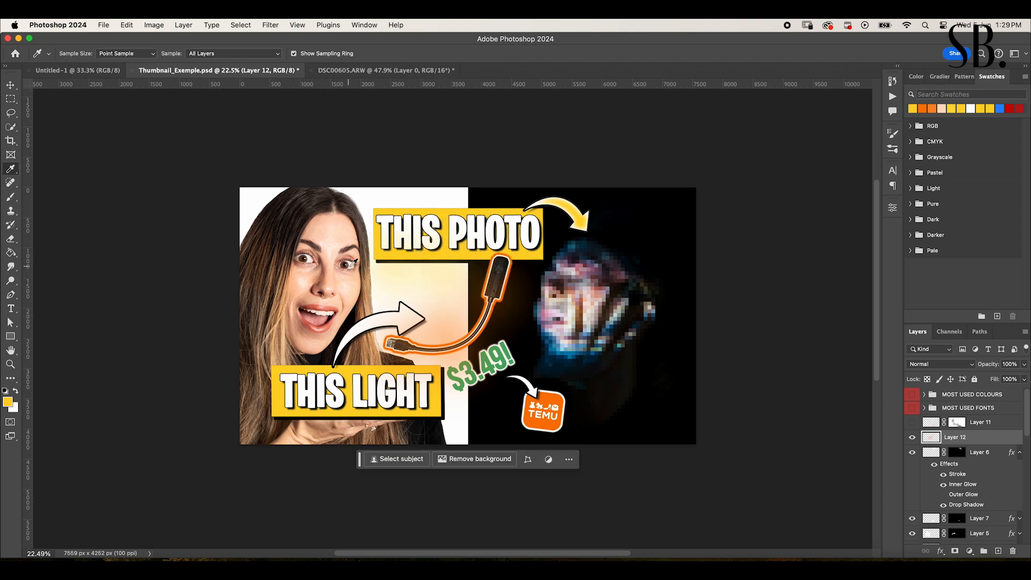
pyautogui.click(354, 262)
pyautogui.press('b')
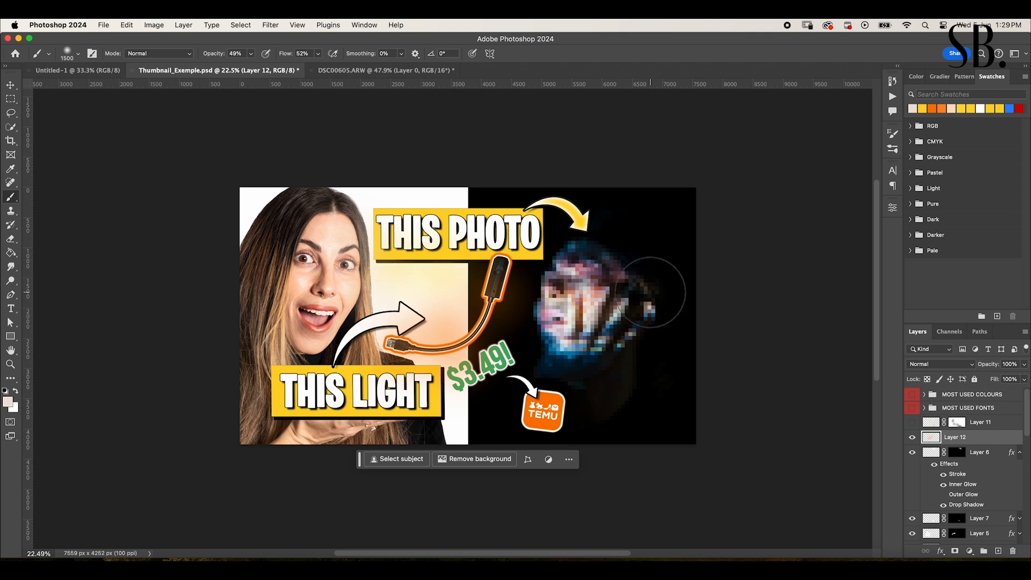
# - Sample the orange of the USB light's outline and brush a soft orange glow around the TEMU logo on Layer 12
pyautogui.press('i')
pyautogui.click(500, 348)
pyautogui.press('b')
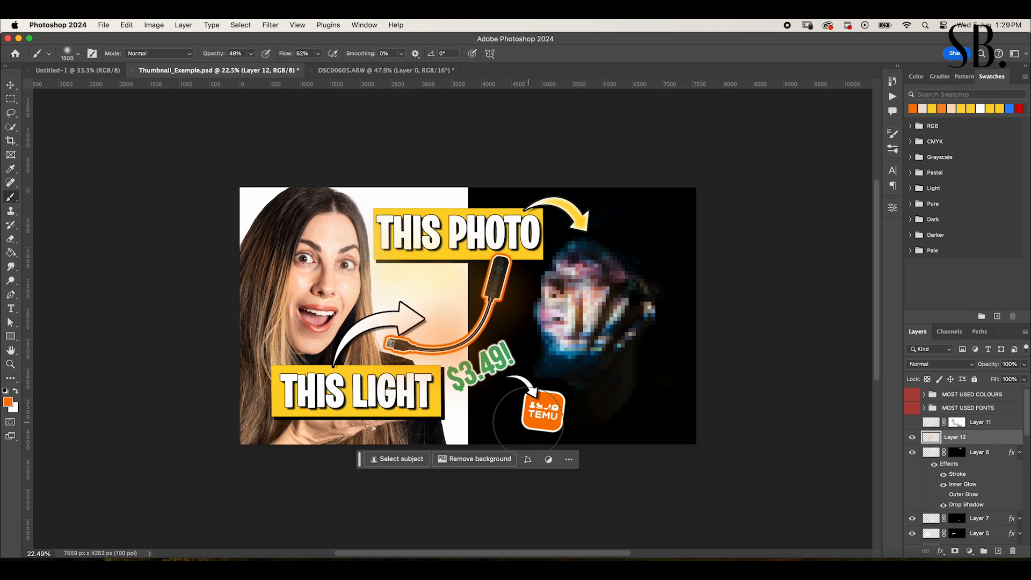
pyautogui.click(536, 417)
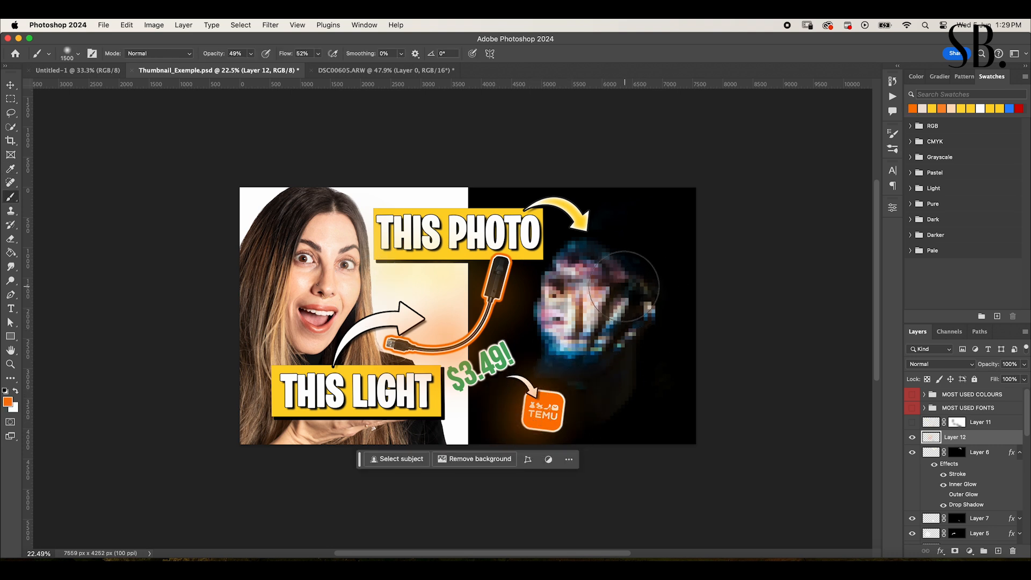
# - Sample the green of the $3.49! price text and brush a soft green glow around it on Layer 12
pyautogui.press('i')
pyautogui.click(484, 358)
pyautogui.press('b')
pyautogui.click(519, 349)
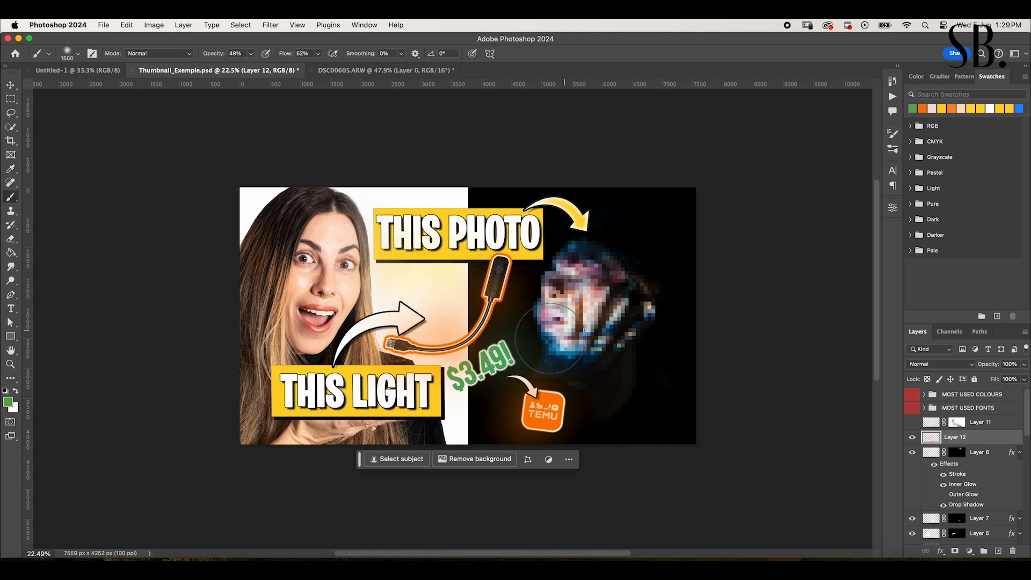
pyautogui.click(478, 384)
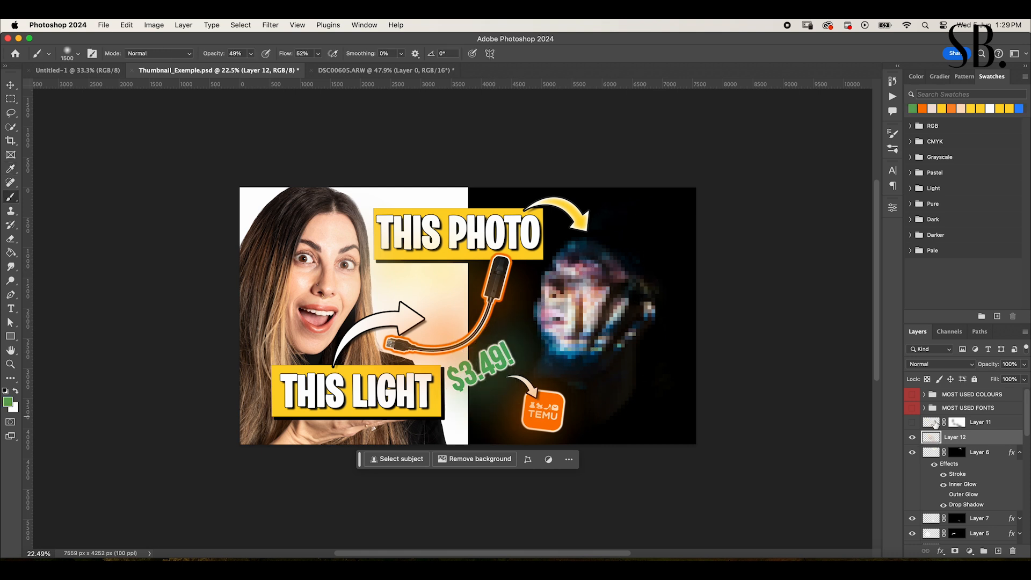
# - Set Layer 12's blend mode to Screen and toggle its visibility to compare the thumbnail with and without the glow
pyautogui.click(952, 362)
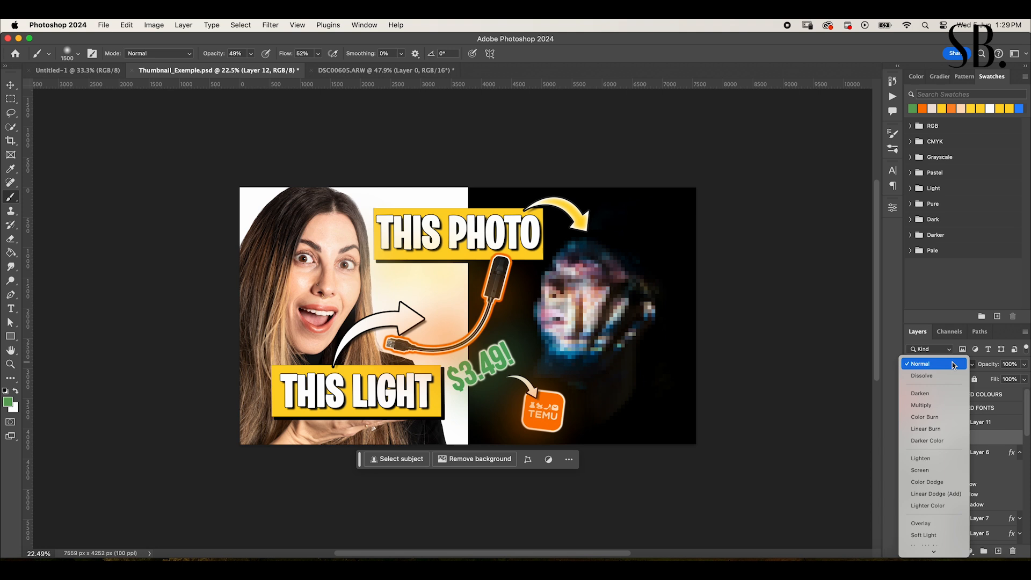
pyautogui.click(934, 468)
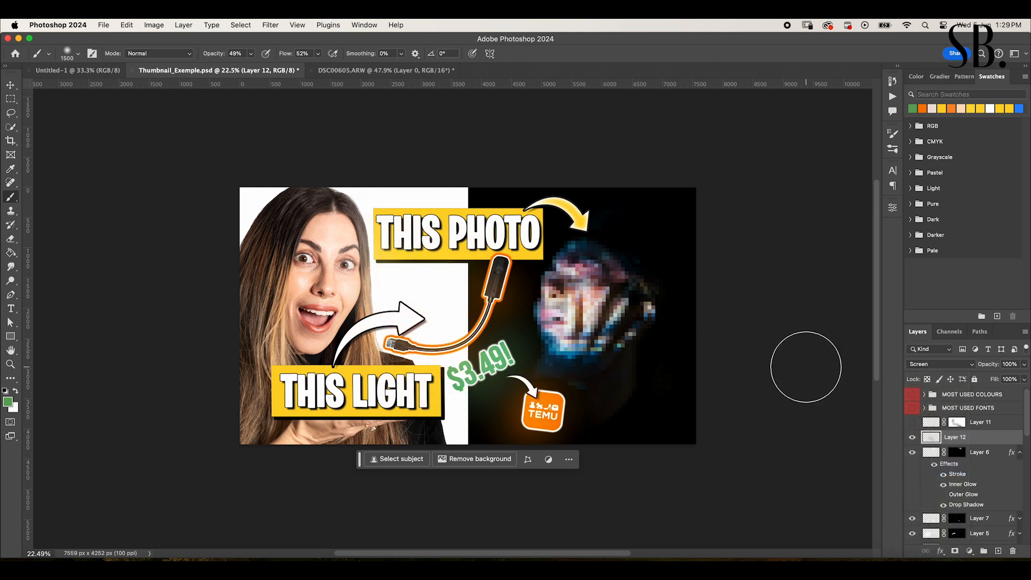
pyautogui.click(913, 438)
pyautogui.click(913, 438)
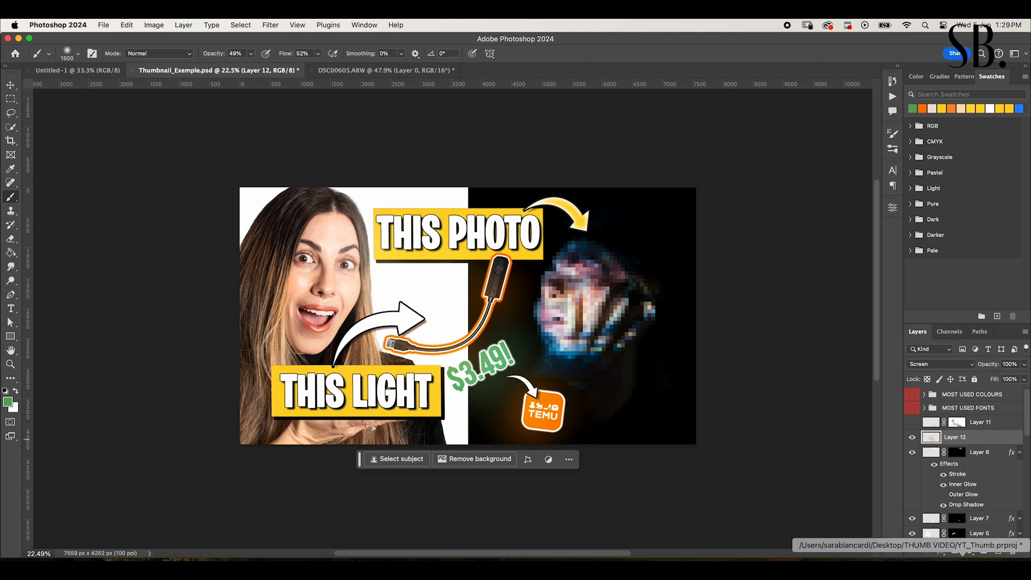
# - Add a layer mask to Layer 12 and paint on it in black to remove unwanted glow
pyautogui.click(955, 551)
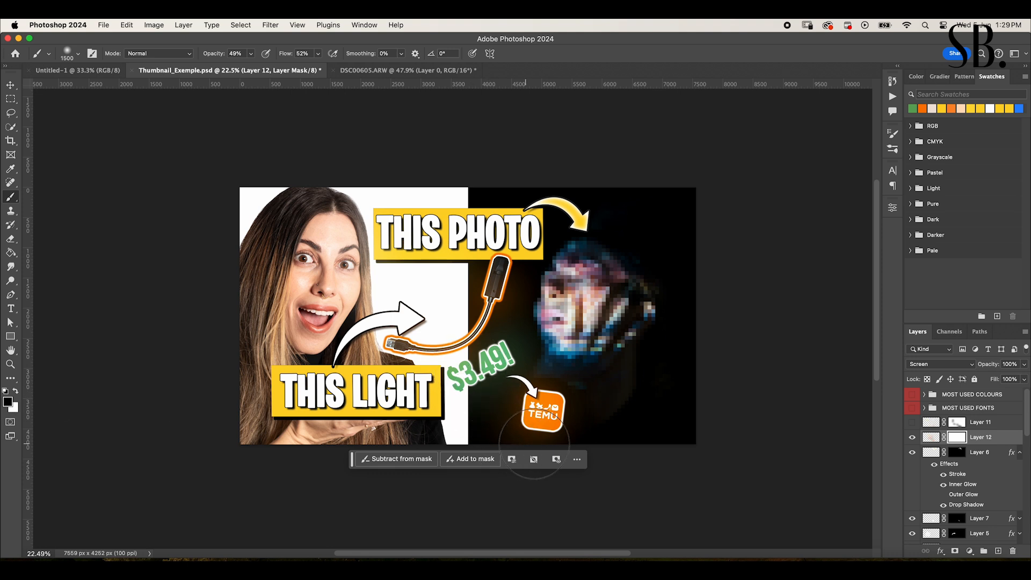
pyautogui.moveTo(637, 416)
pyautogui.mouseDown()
pyautogui.moveTo(606, 356)
pyautogui.moveTo(547, 295)
pyautogui.moveTo(451, 328)
pyautogui.moveTo(363, 256)
pyautogui.mouseUp()
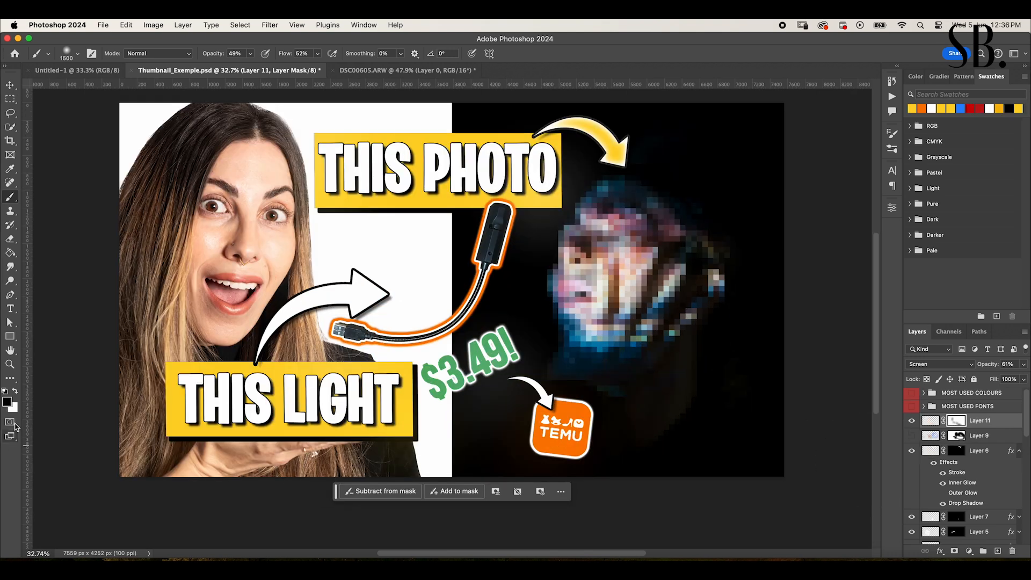
# - Shrink the thumbnail view to about 4.6% to check how readable the design is at a small size
pyautogui.click(9, 365)
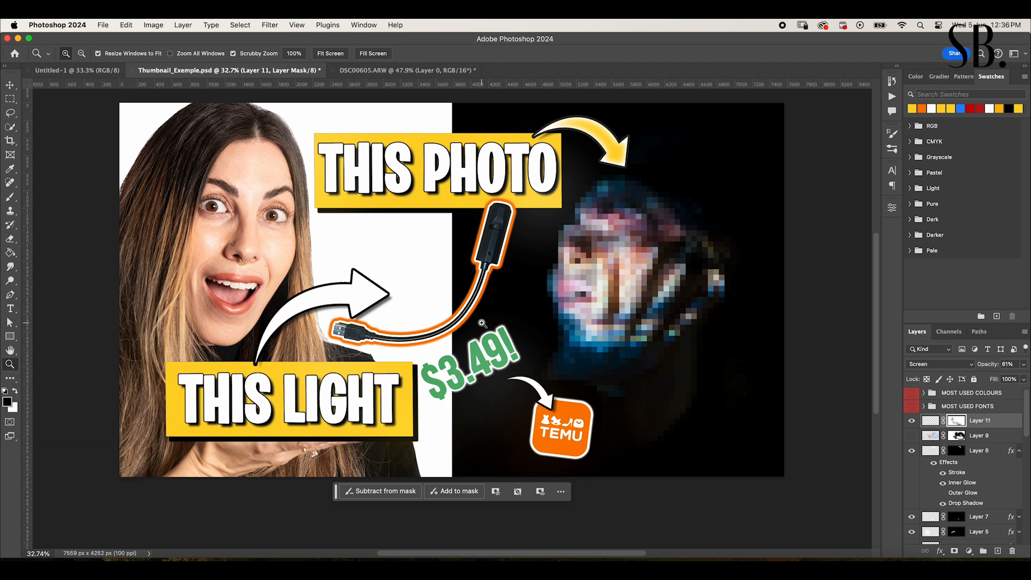
pyautogui.moveTo(537, 317); pyautogui.dragTo(454, 319)
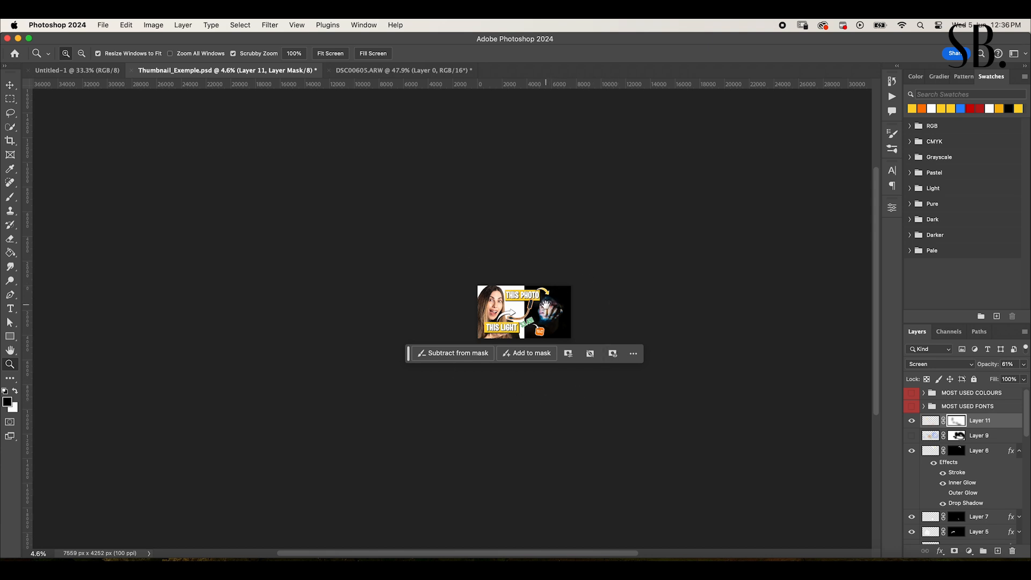
pyautogui.hscroll(3, 545, 304)
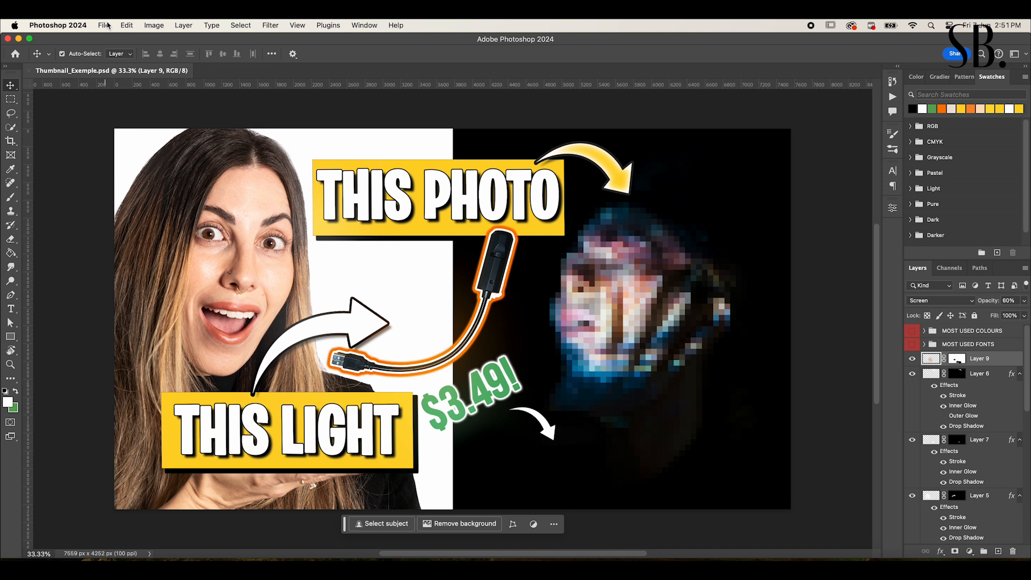
# - Export the thumbnail as a 7559 x 4252 px JPG at quality 4, saved to the Desktop as Thumbnail_Exemple
pyautogui.click(106, 25)
pyautogui.moveTo(158, 201)
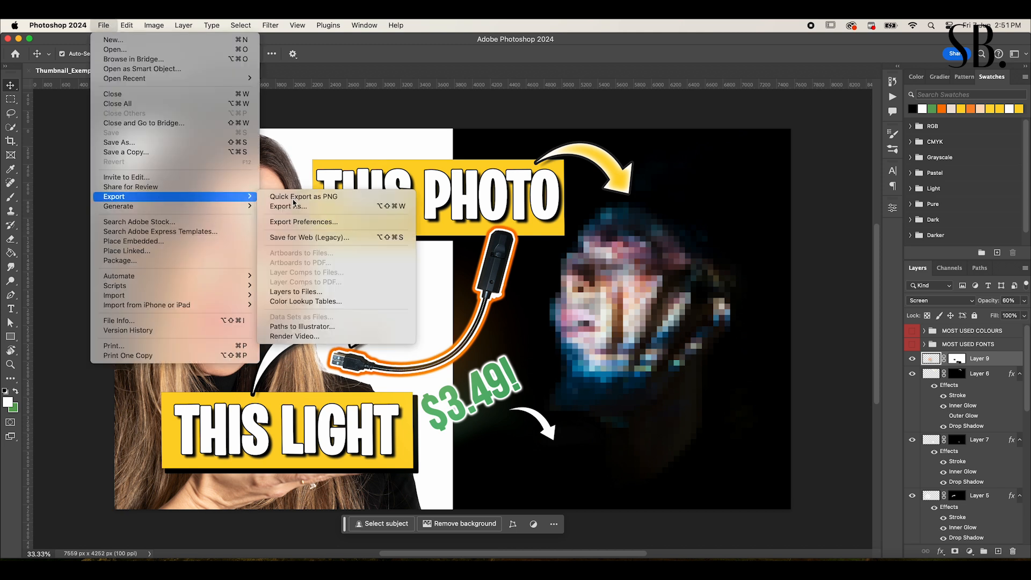
pyautogui.click(329, 208)
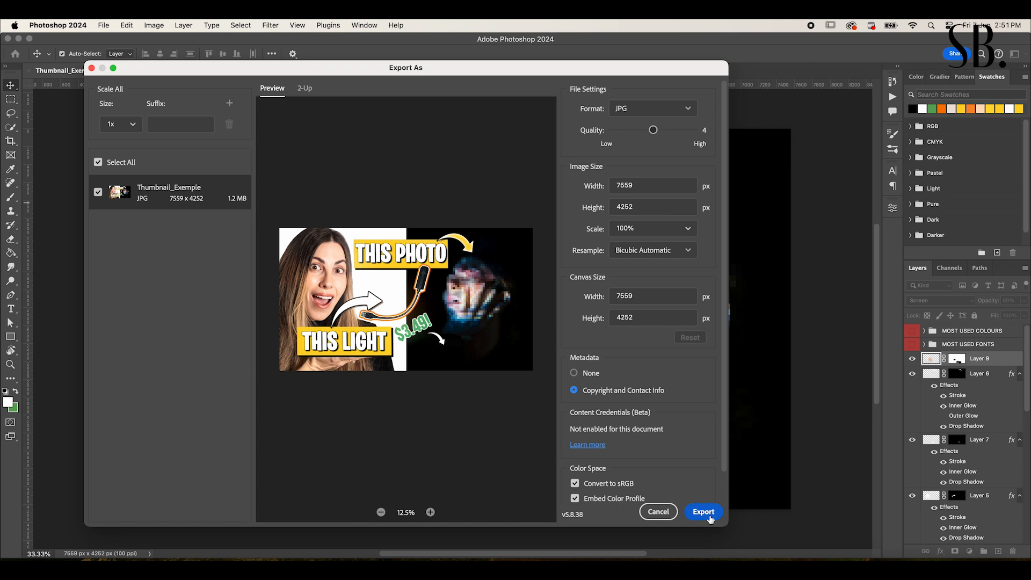
pyautogui.click(704, 512)
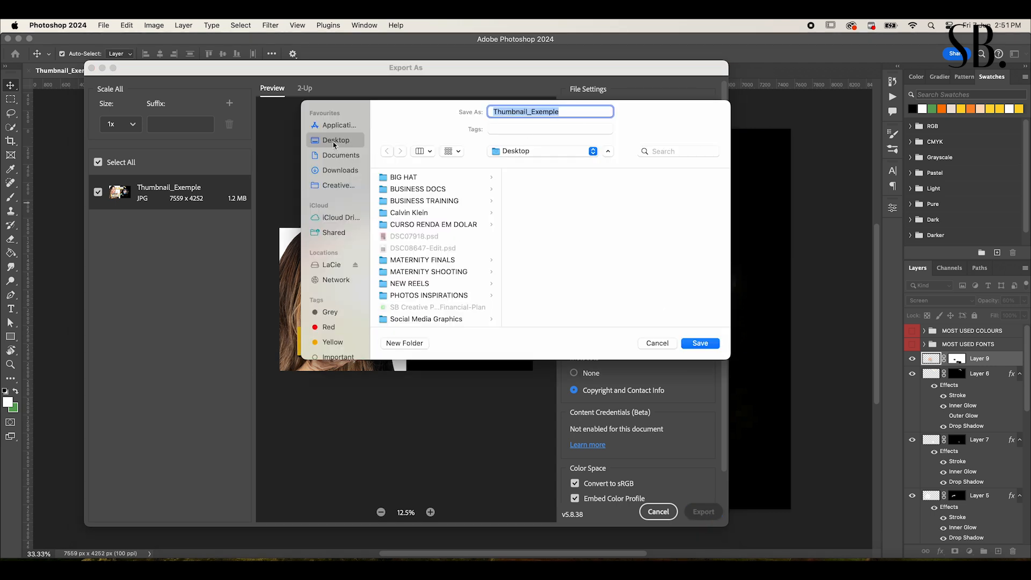
pyautogui.click(700, 343)
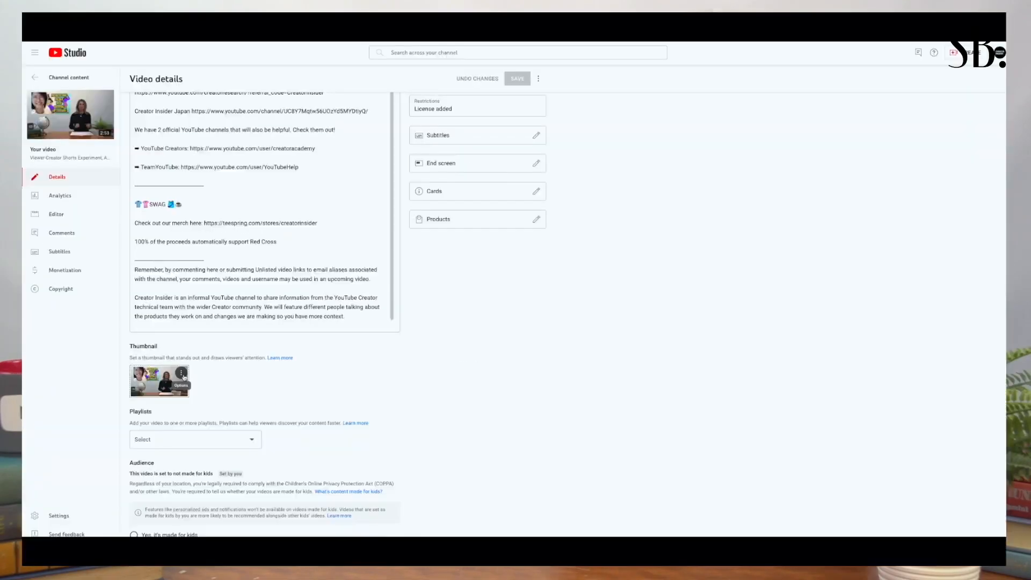
# - In YouTube Studio, choose Test & compare for the video's thumbnail and view the test report of the Weekly YouTube Newsflash thumbnails
pyautogui.click(182, 374)
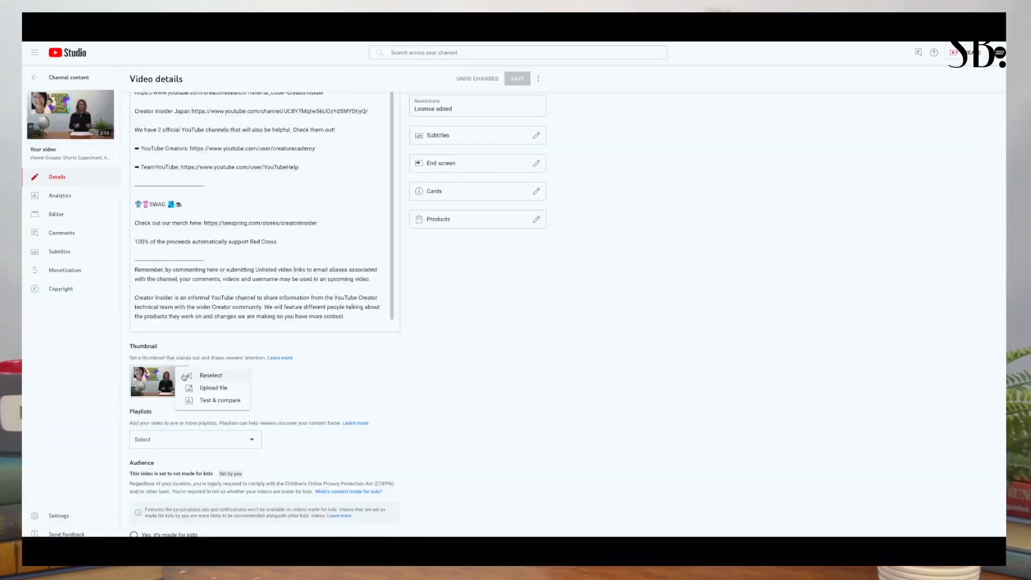
pyautogui.click(209, 400)
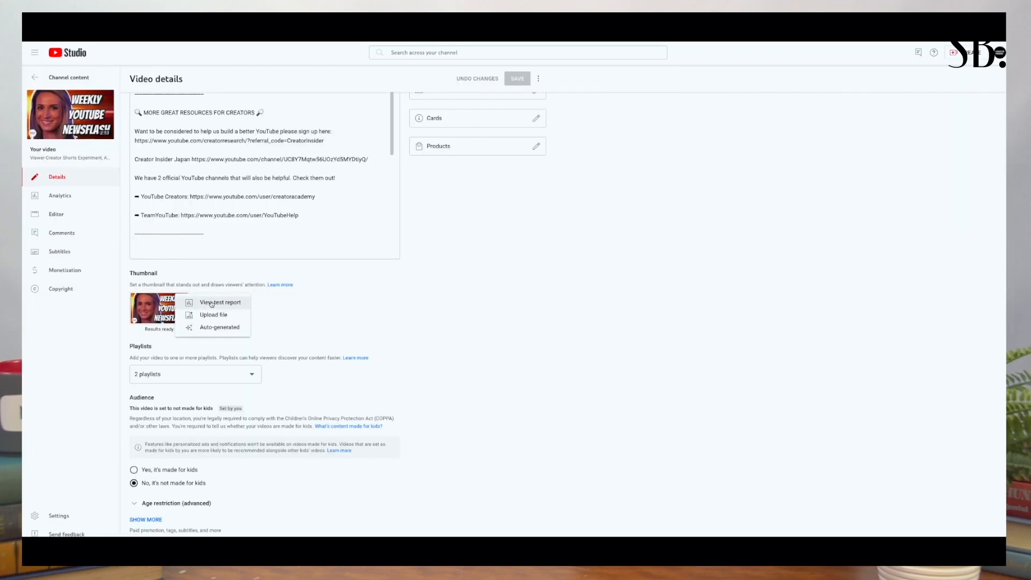
pyautogui.click(212, 305)
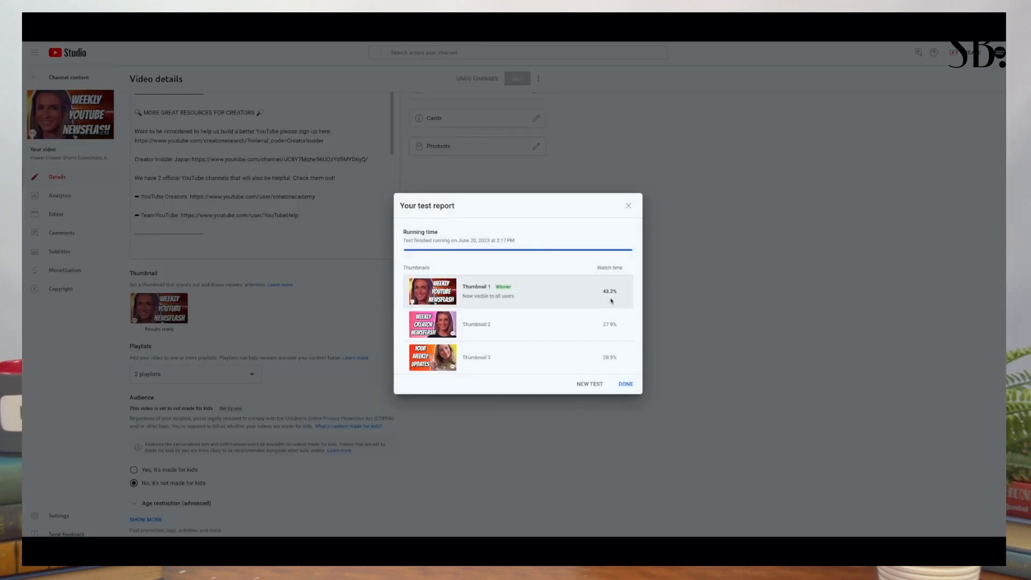